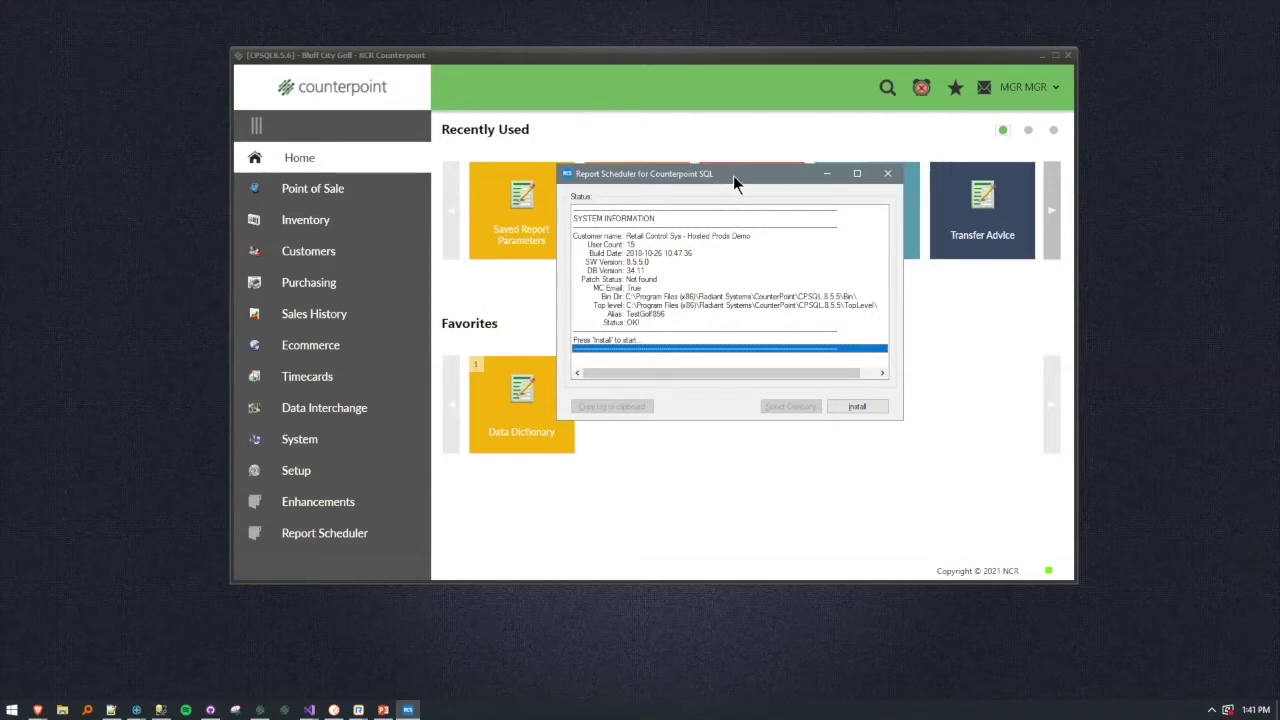
Dismiss the installer window and open the Report Scheduler section in Counterpoint.
{"action": "left_click_drag", "start_coordinate": [733, 175], "coordinate": [1011, 249]}
{"action": "left_click", "coordinate": [659, 61]}
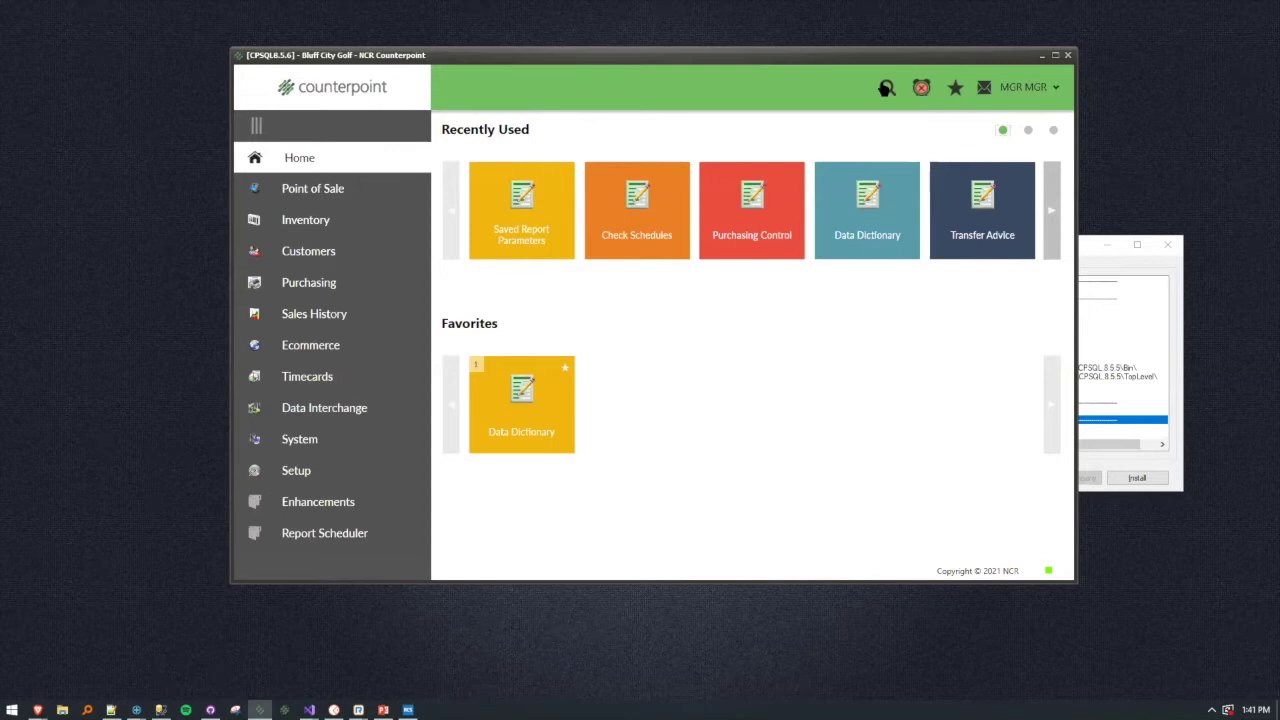
{"action": "left_click", "coordinate": [1132, 250]}
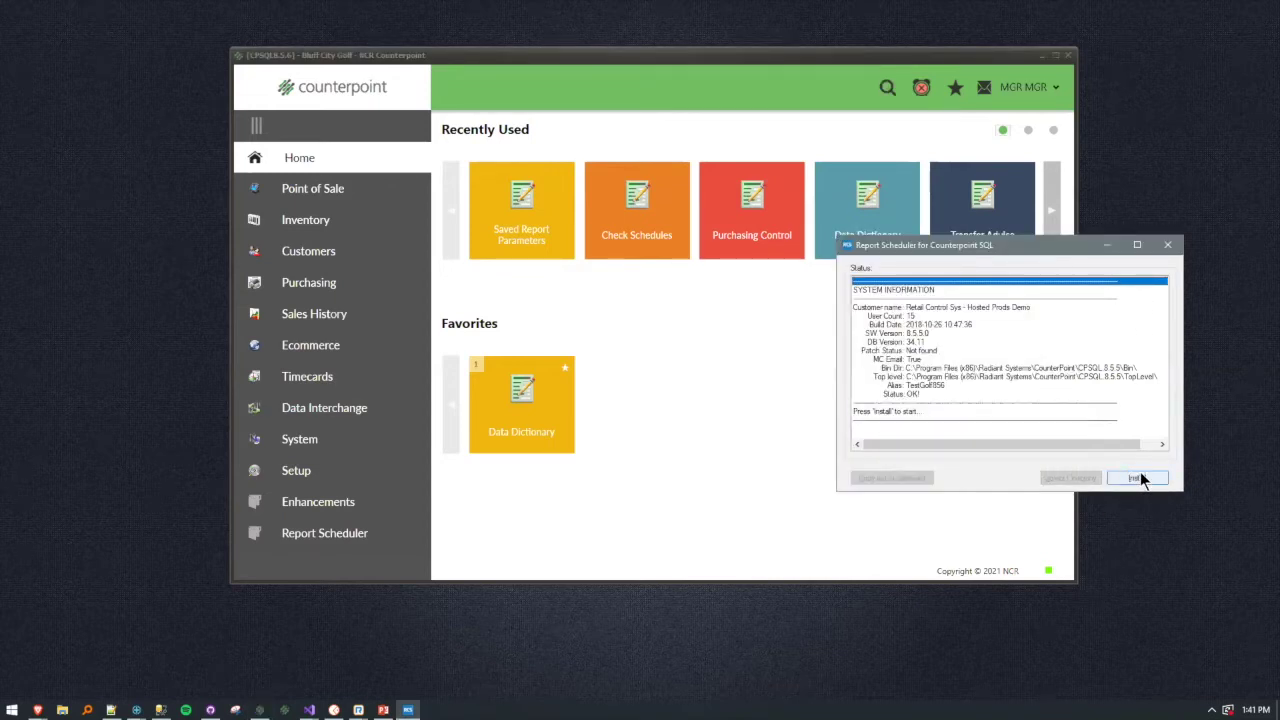
{"action": "left_click", "coordinate": [1106, 250]}
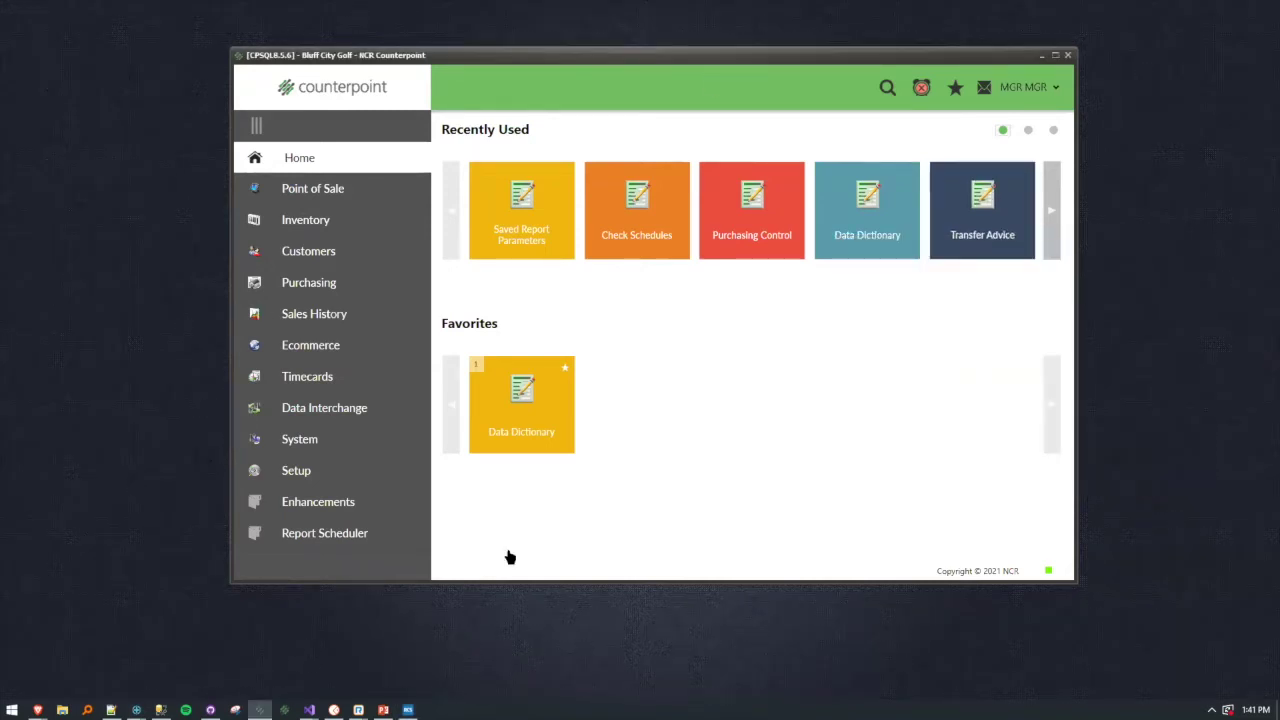
{"action": "left_click", "coordinate": [325, 535]}
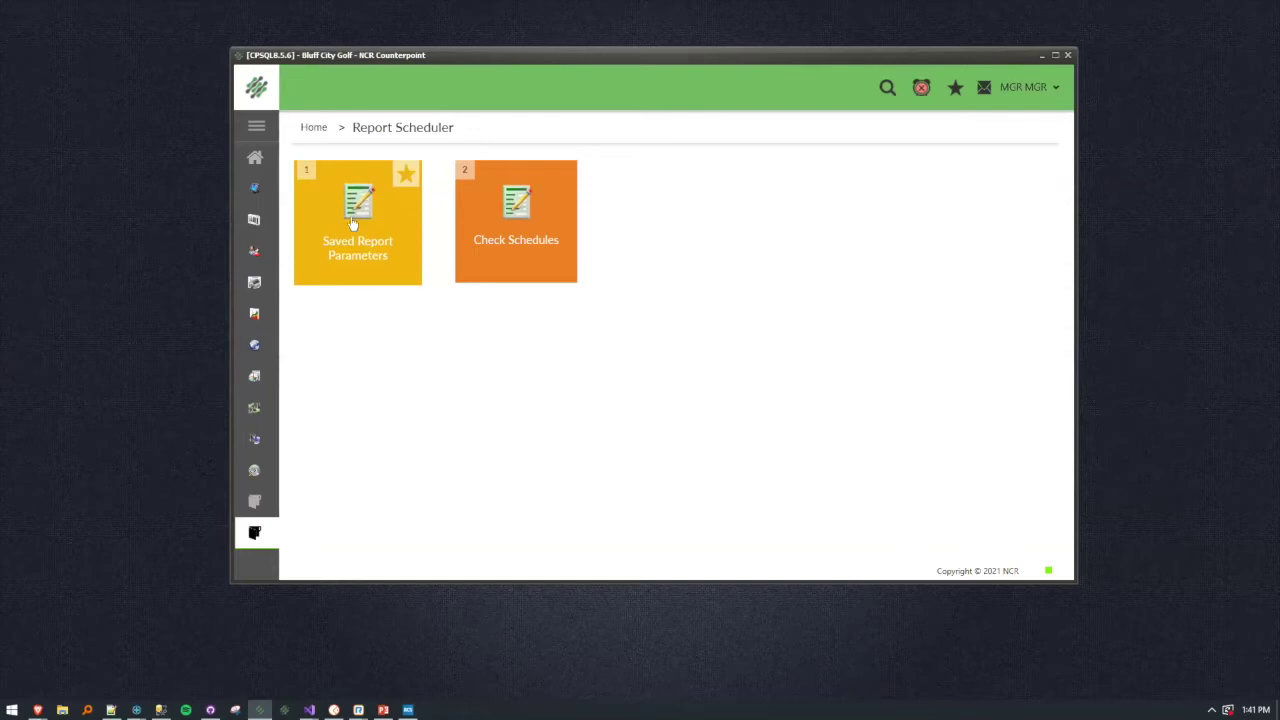
Search for 'saved report' and open the empty Saved Report Parameters form.
{"action": "left_click", "coordinate": [887, 88]}
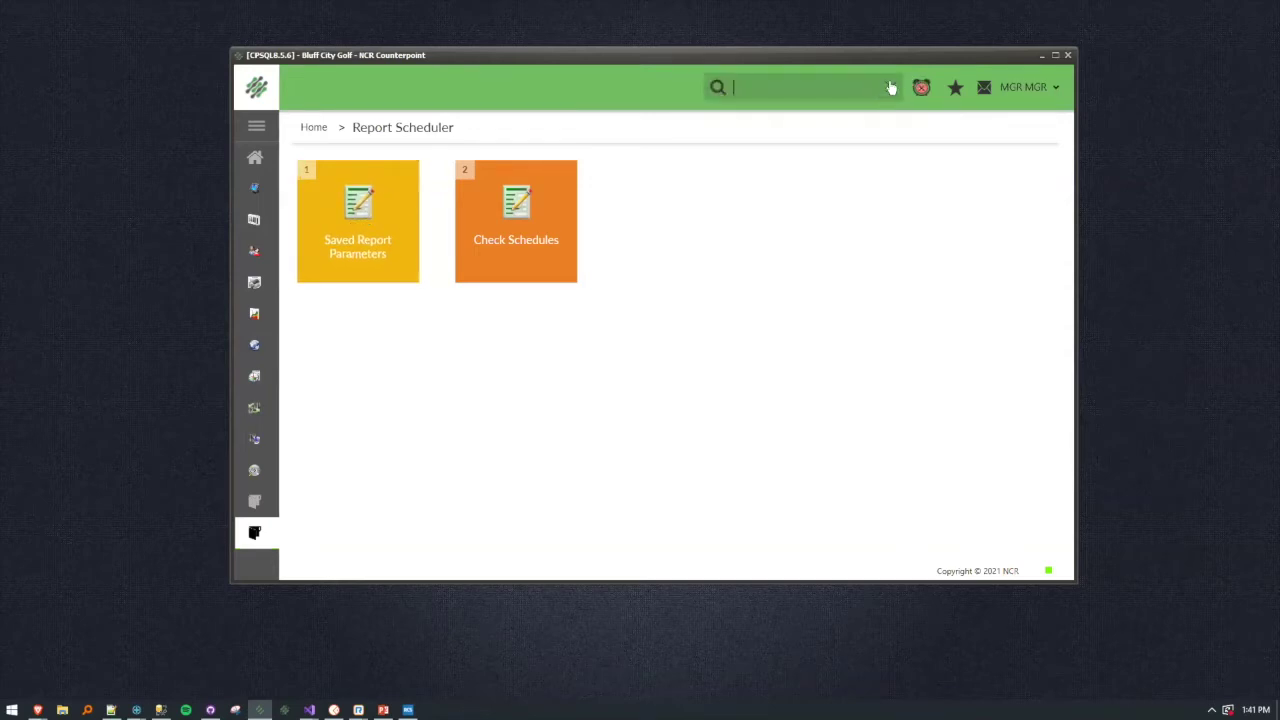
{"action": "type", "text": "saved report"}
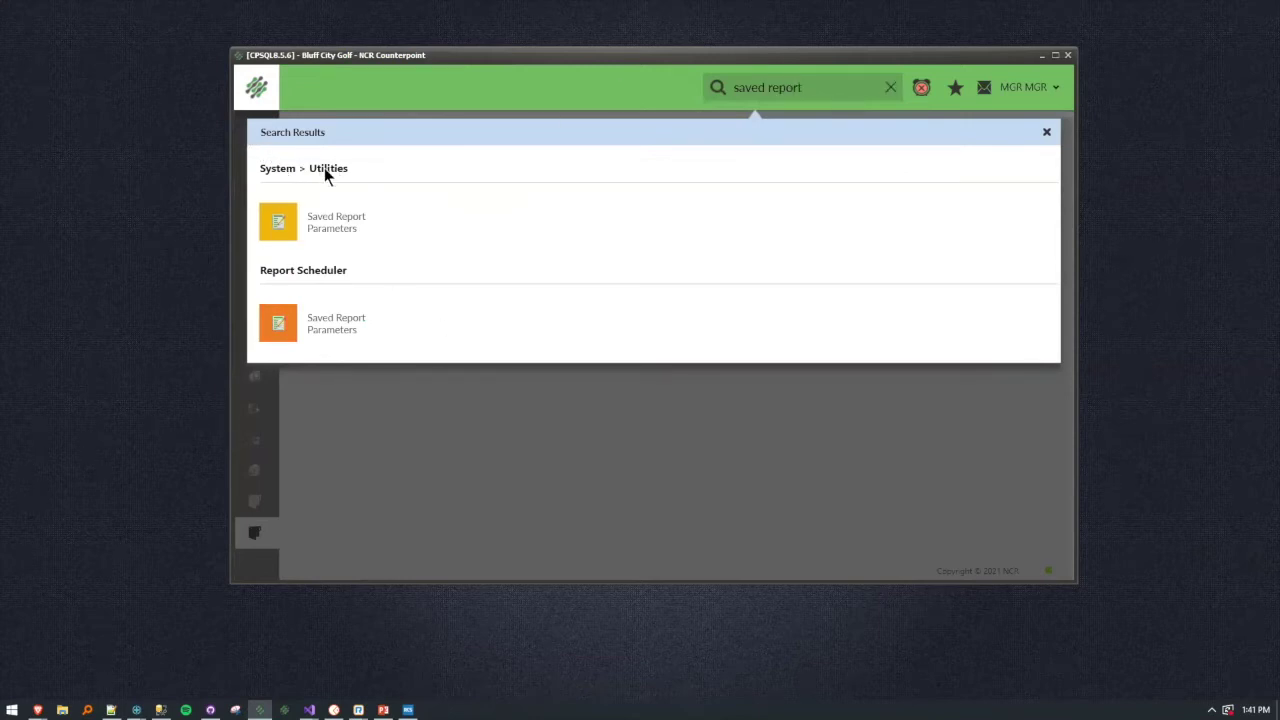
{"action": "left_click", "coordinate": [644, 491]}
{"action": "left_click", "coordinate": [372, 240]}
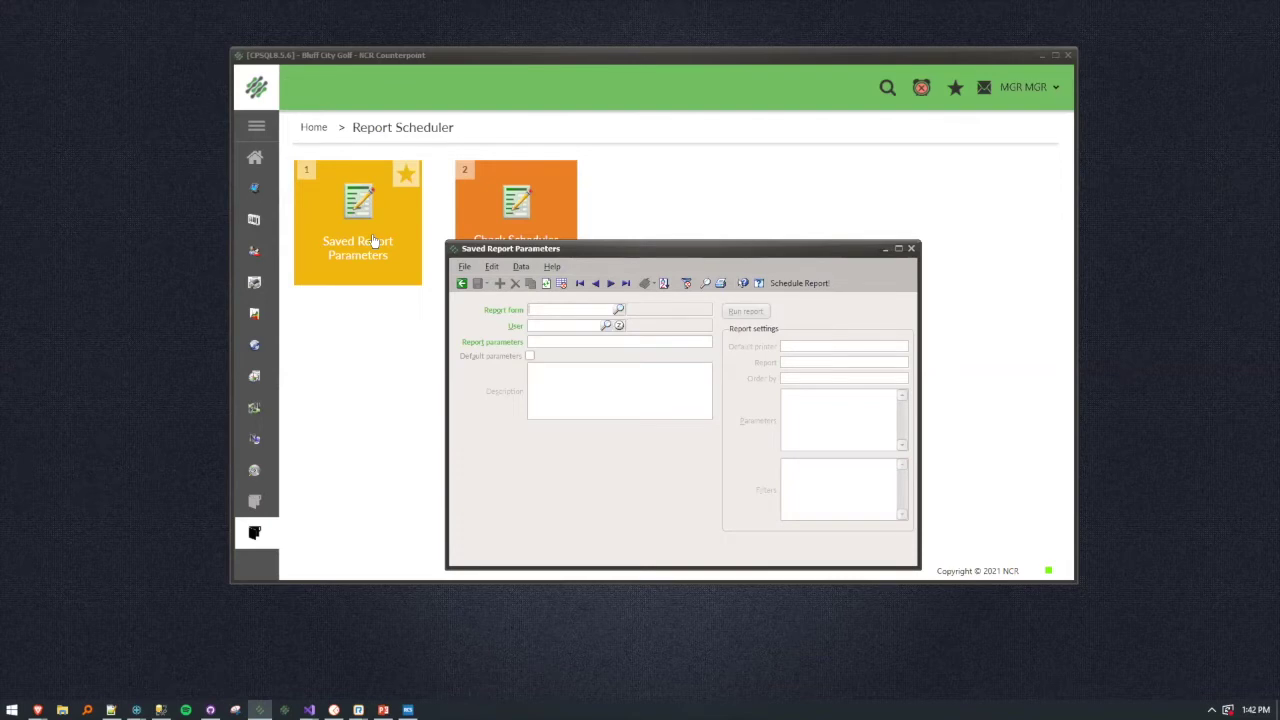
Look up the 'top tier' keyword and load the Top Tier Customers saved parameters.
{"action": "left_click", "coordinate": [703, 284]}
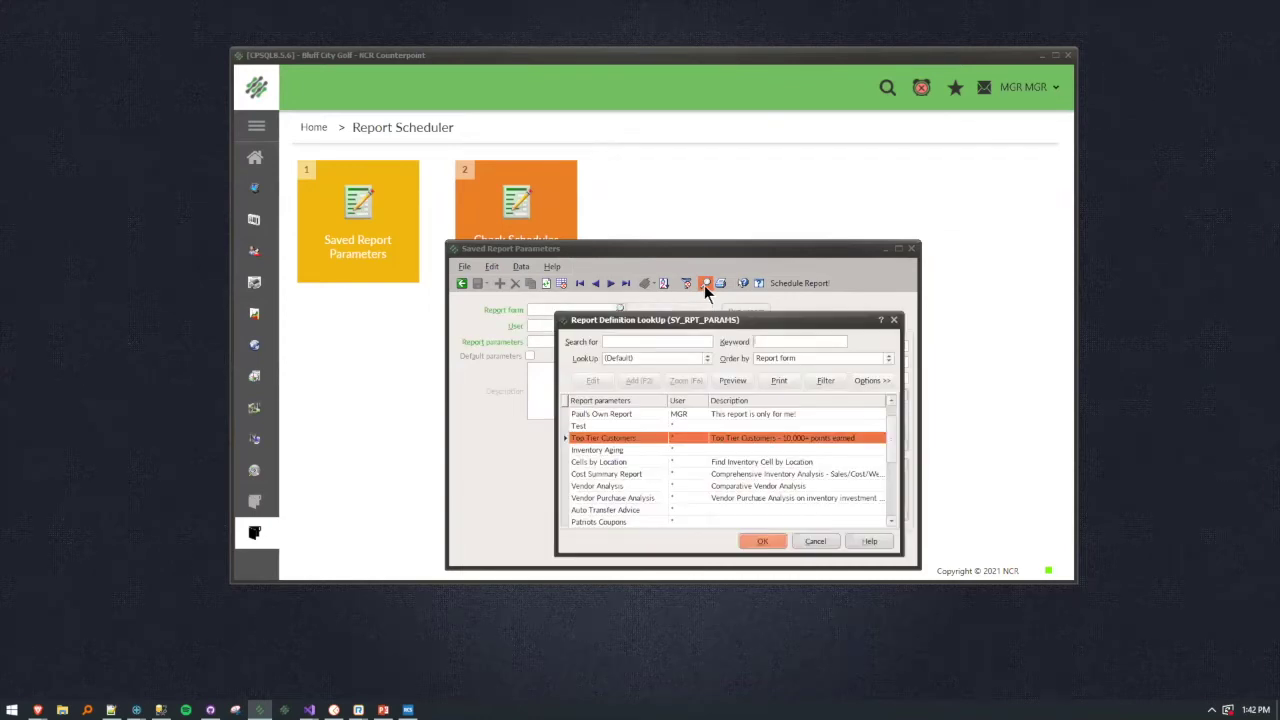
{"action": "left_click", "coordinate": [770, 343]}
{"action": "type", "text": "top tier"}
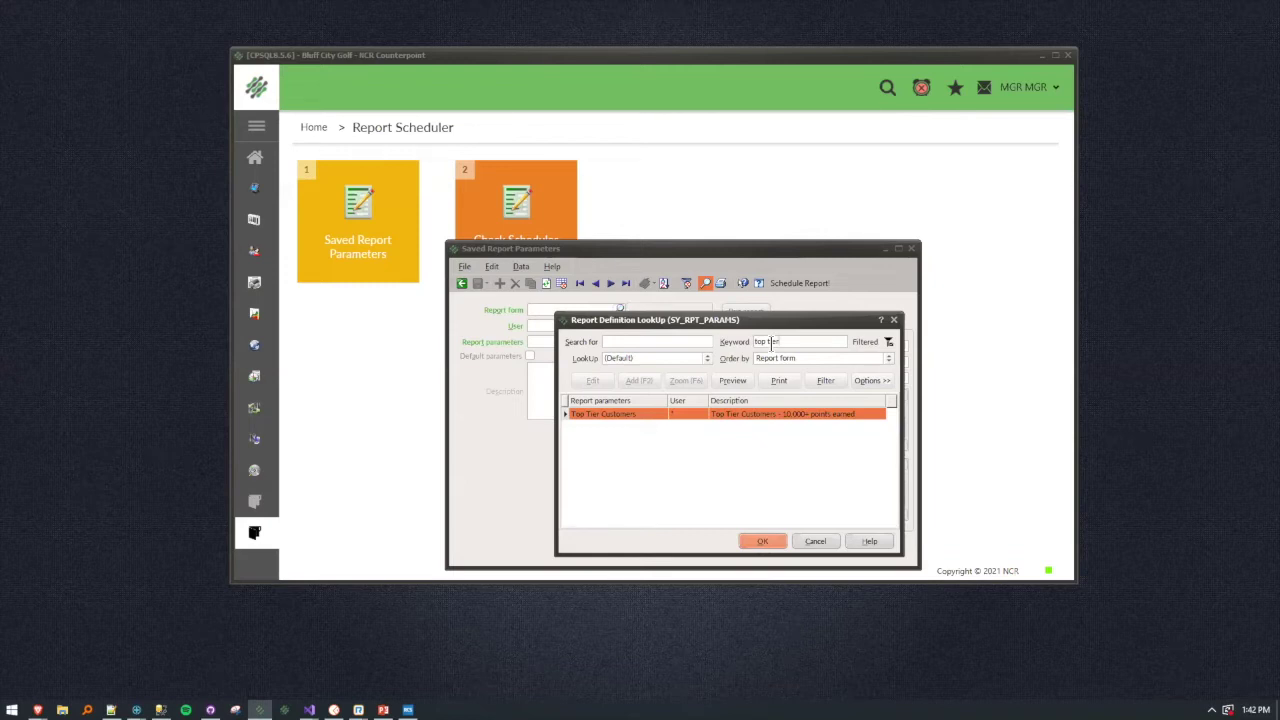
{"action": "left_click", "coordinate": [766, 539]}
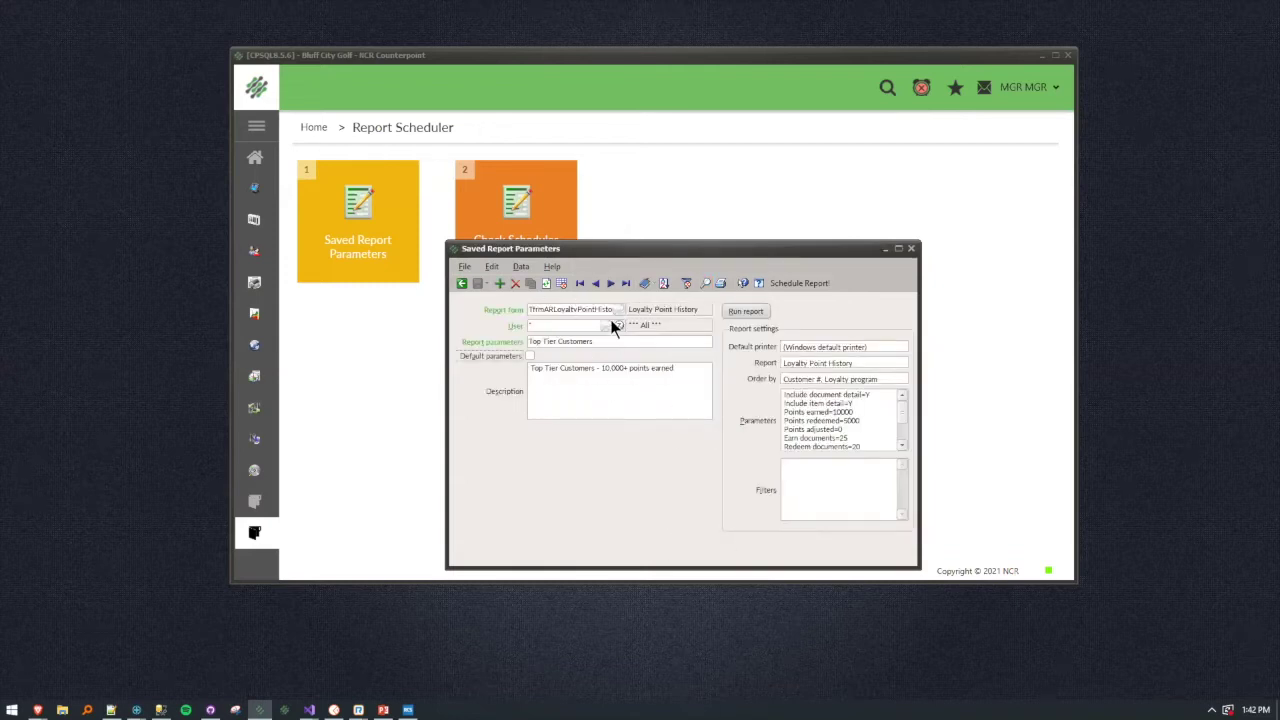
Review the description and parameter lines, then run the Loyalty Point History report.
{"action": "triple_click", "coordinate": [587, 368]}
{"action": "left_click", "coordinate": [812, 402]}
{"action": "left_click_drag", "start_coordinate": [786, 394], "coordinate": [880, 480]}
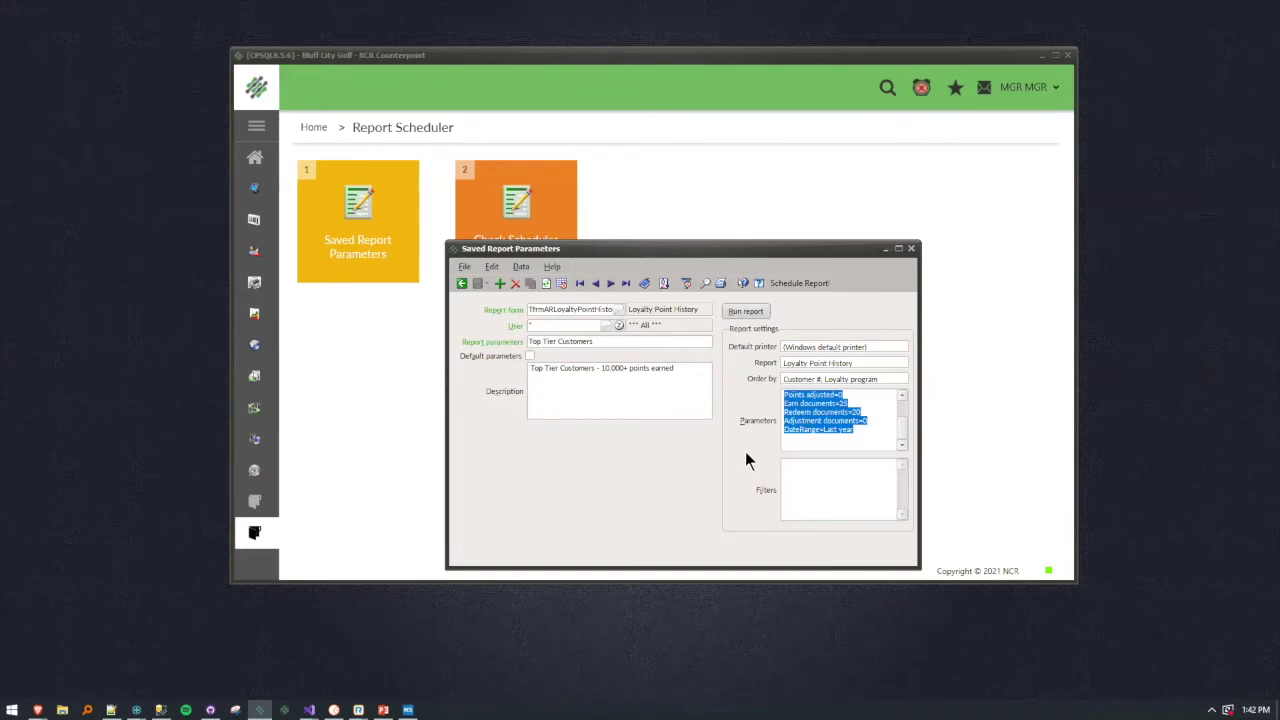
{"action": "left_click", "coordinate": [756, 312]}
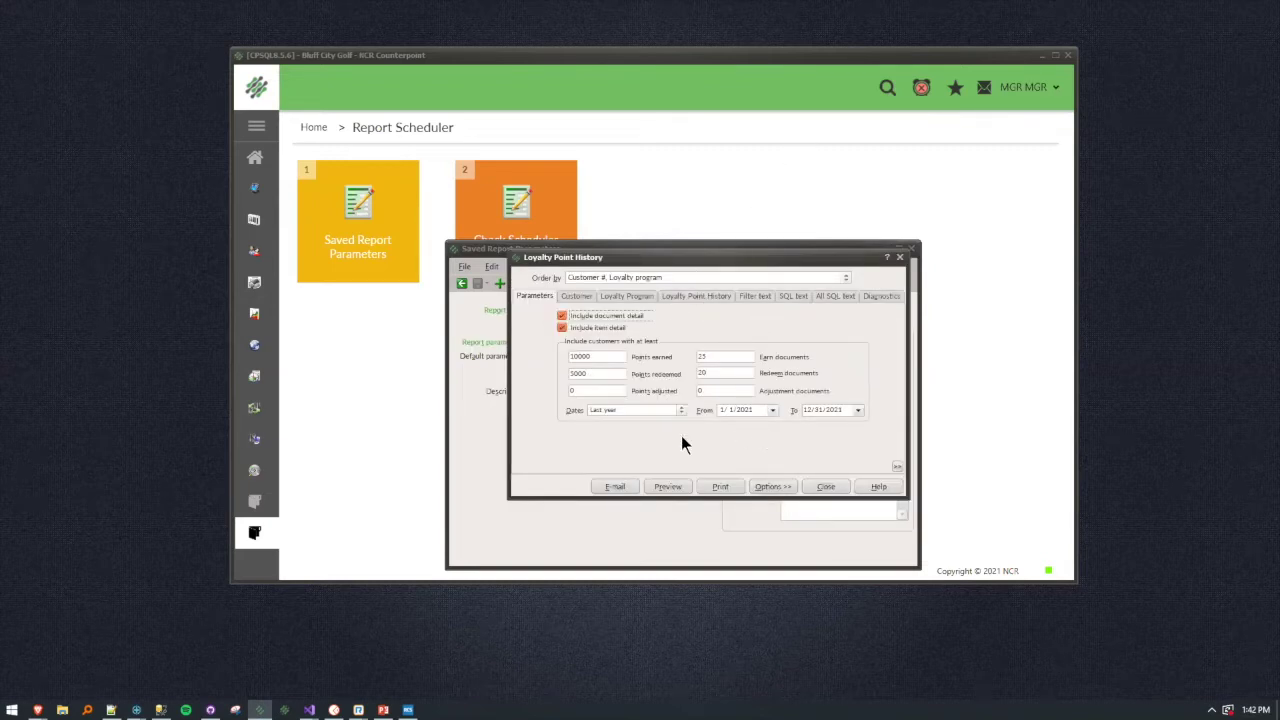
{"action": "left_click", "coordinate": [584, 297]}
{"action": "left_click", "coordinate": [540, 296]}
{"action": "left_click", "coordinate": [680, 411]}
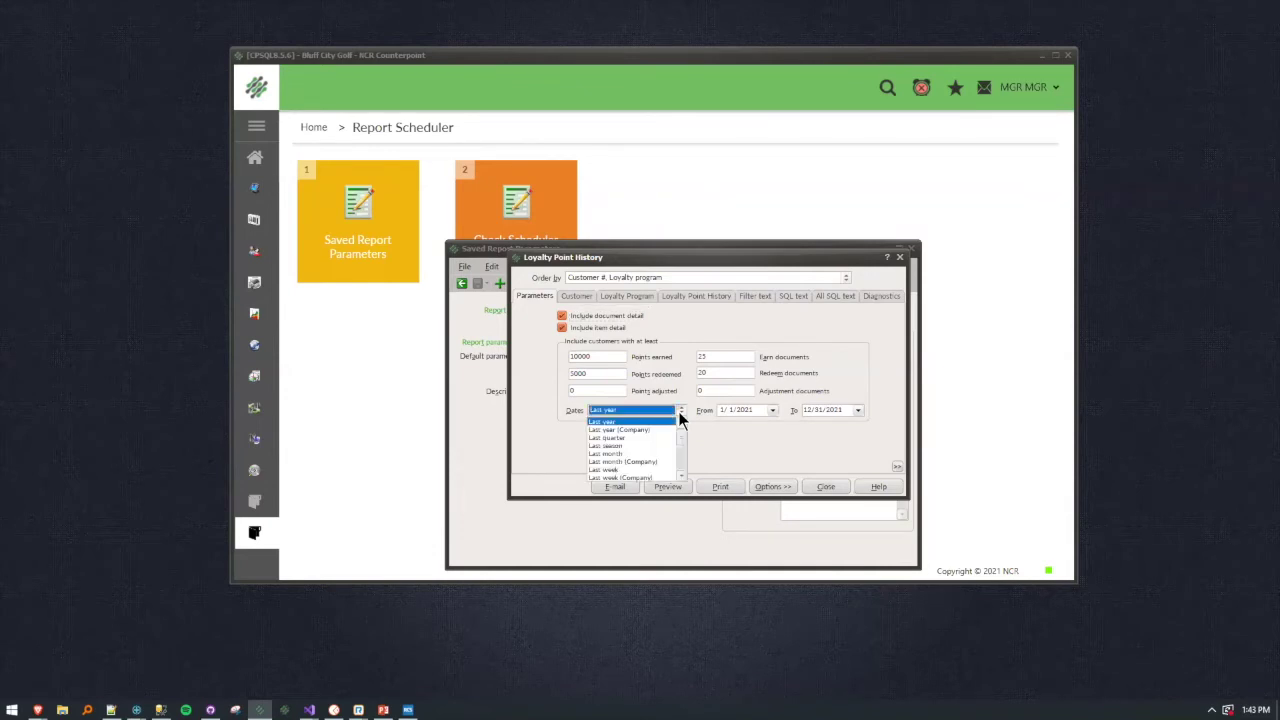
{"action": "left_click", "coordinate": [613, 422]}
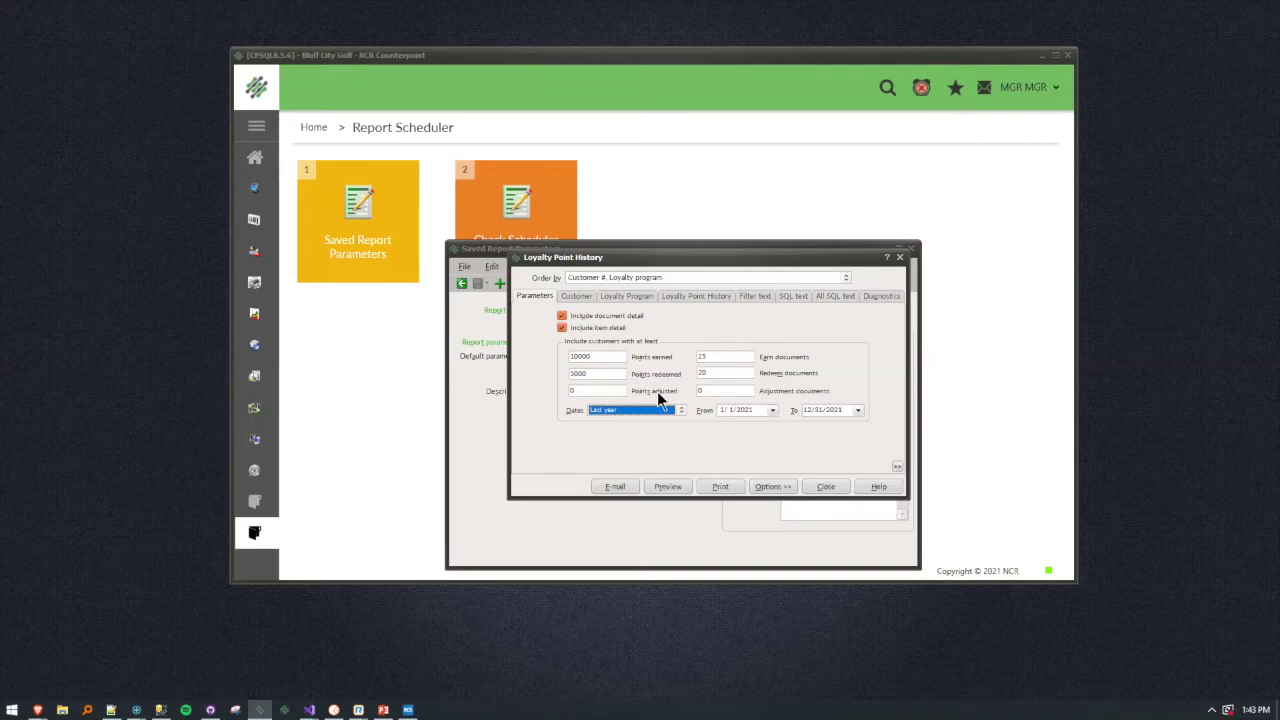
{"action": "left_click_drag", "start_coordinate": [664, 254], "coordinate": [646, 183]}
{"action": "left_click", "coordinate": [650, 413]}
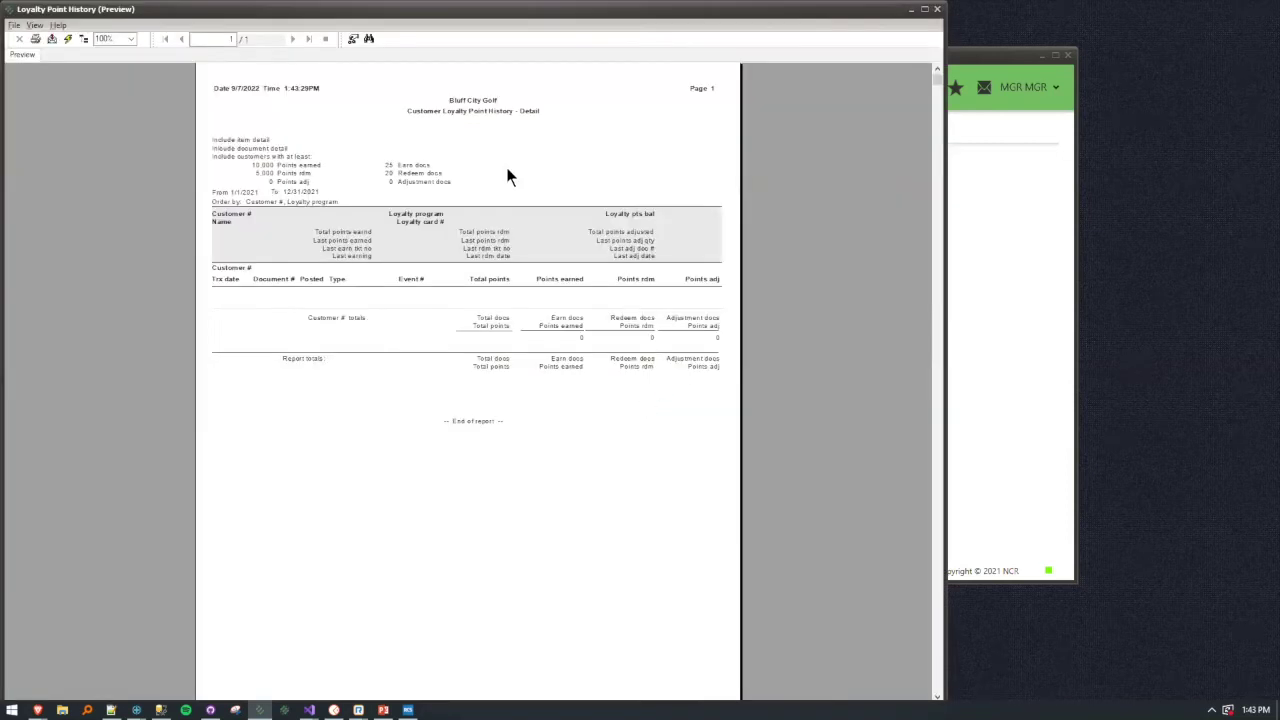
{"action": "left_click", "coordinate": [937, 9]}
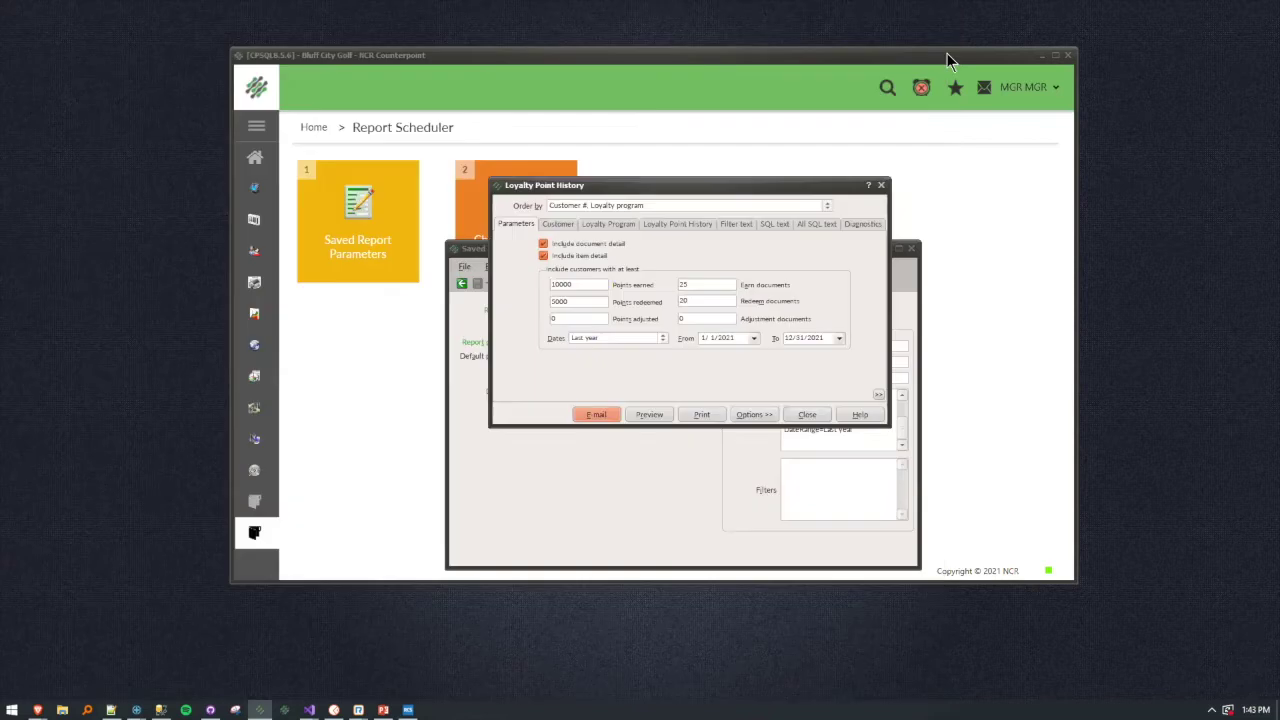
{"action": "left_click", "coordinate": [806, 414]}
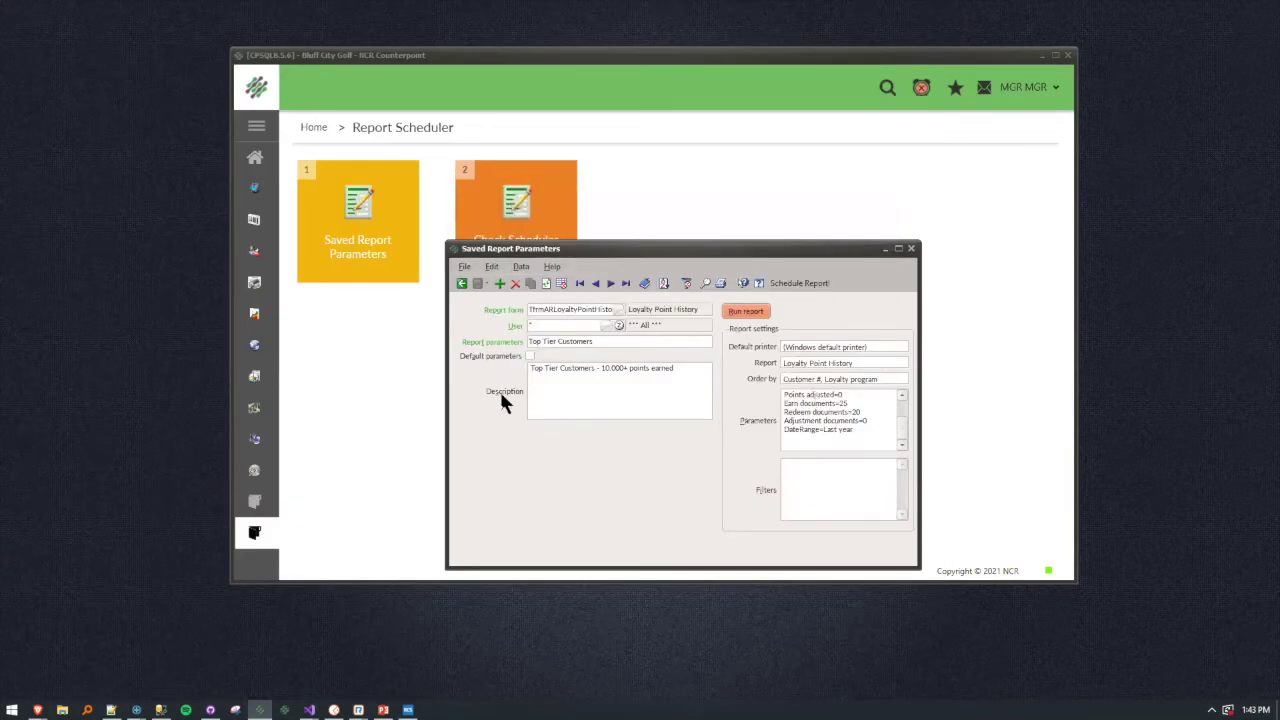
Start a schedule for Top Tier Customers and enter two recipient e-mail addresses.
{"action": "left_click", "coordinate": [797, 284]}
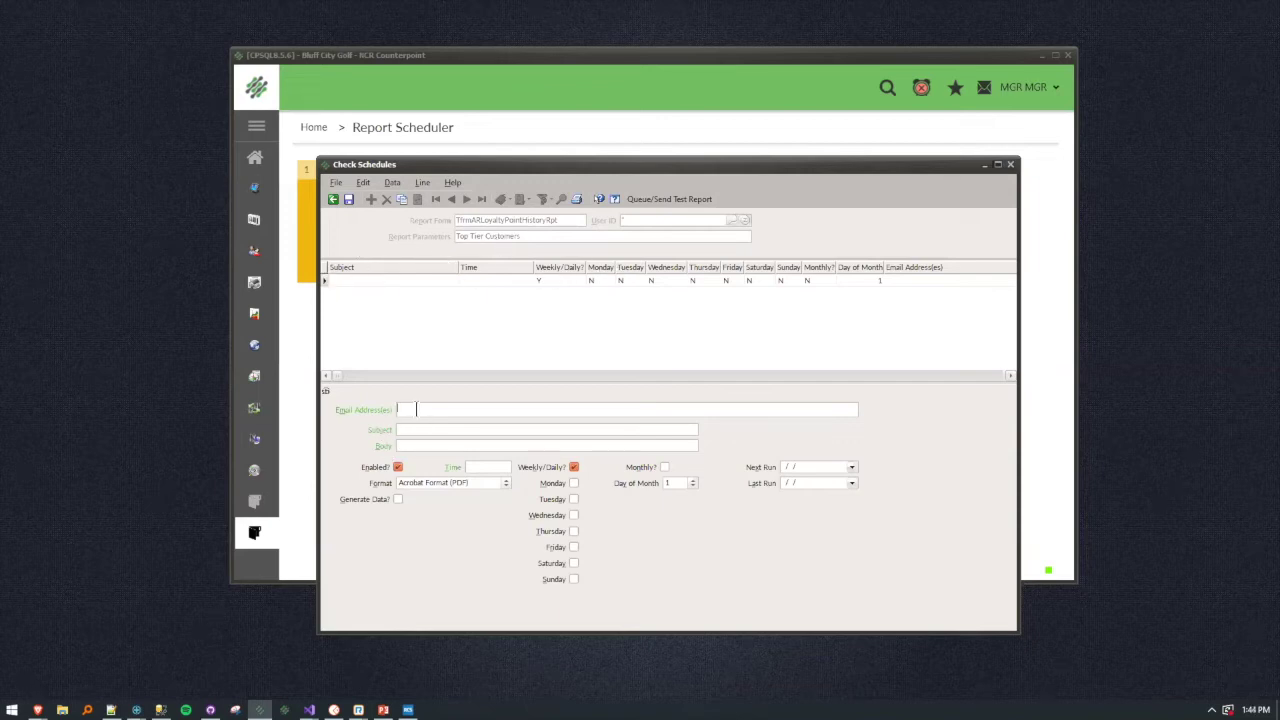
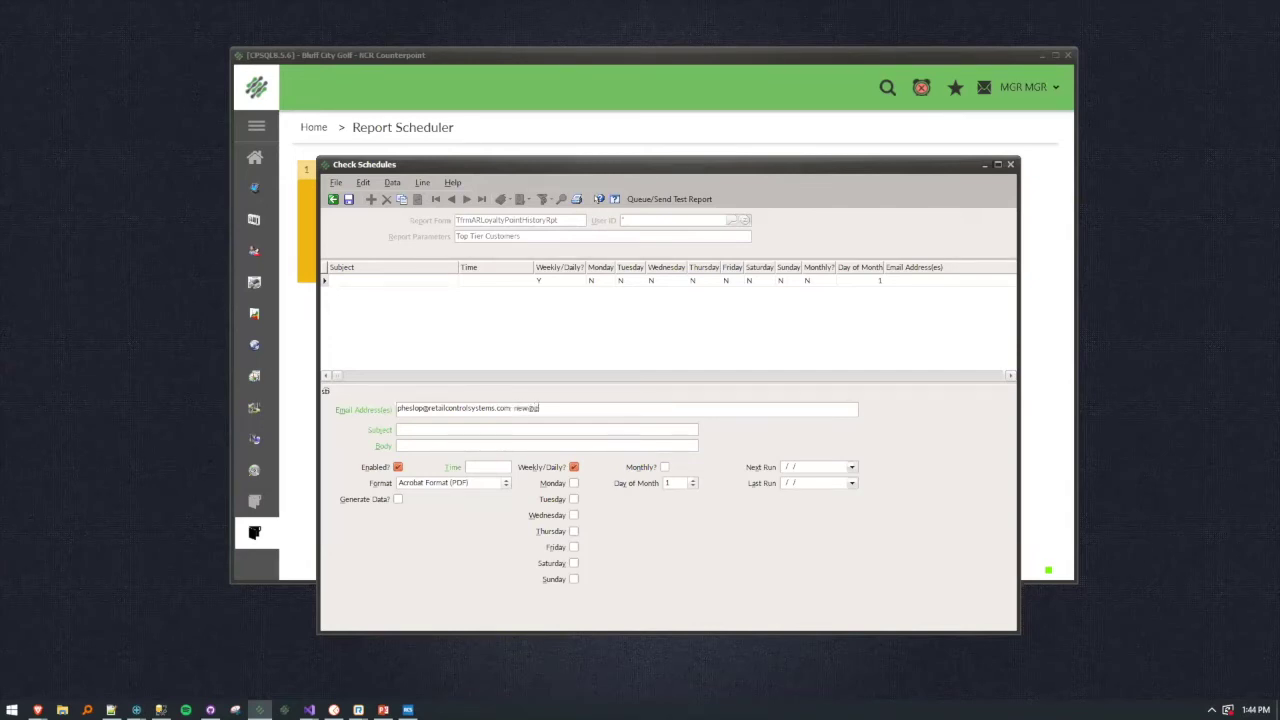
{"action": "type", "text": "com"}
{"action": "key", "text": "BackSpace"}
{"action": "key", "text": "BackSpace"}
{"action": "key", "text": "BackSpace"}
{"action": "key", "text": "BackSpace"}
{"action": "key", "text": "BackSpace"}
{"action": "key", "text": "BackSpace"}
{"action": "key", "text": "BackSpace"}
{"action": "key", "text": "BackSpace"}
{"action": "key", "text": "BackSpace"}
{"action": "key", "text": "BackSpace"}
{"action": "key", "text": "BackSpace"}
{"action": "key", "text": "BackSpace"}
{"action": "key", "text": "BackSpace"}
{"action": "left_click", "coordinate": [543, 408]}
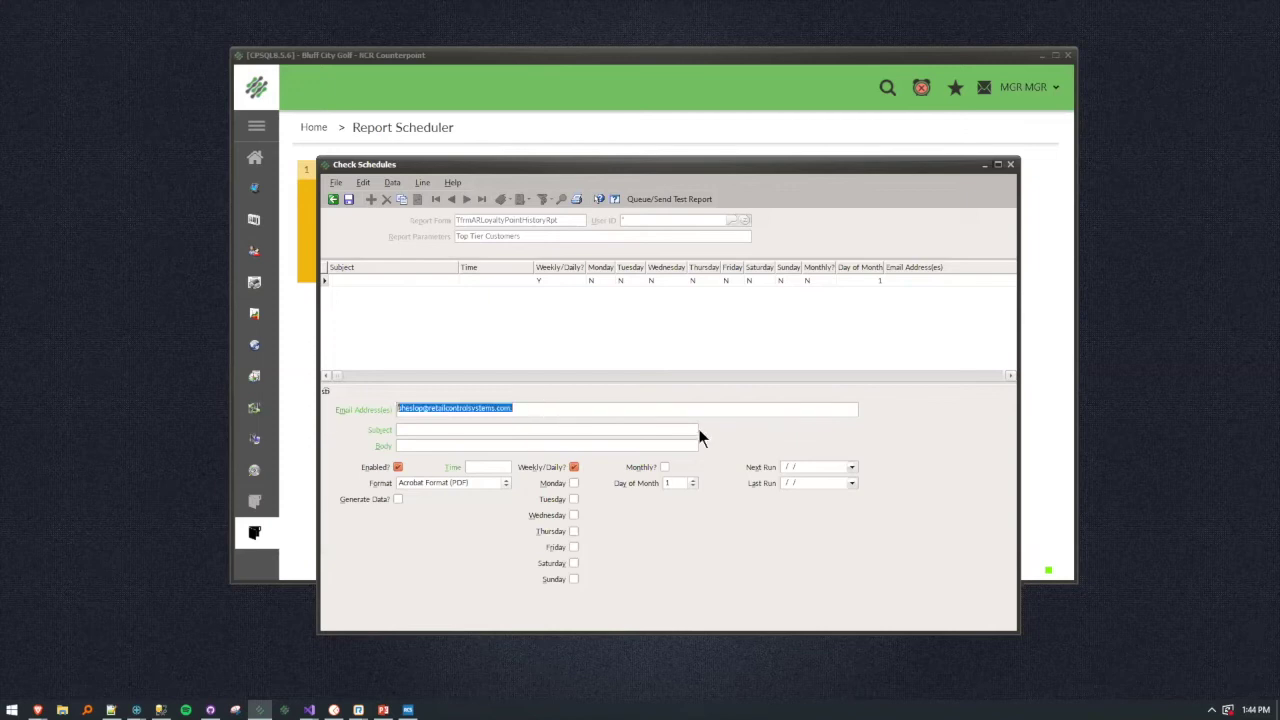
{"action": "key", "text": "End"}
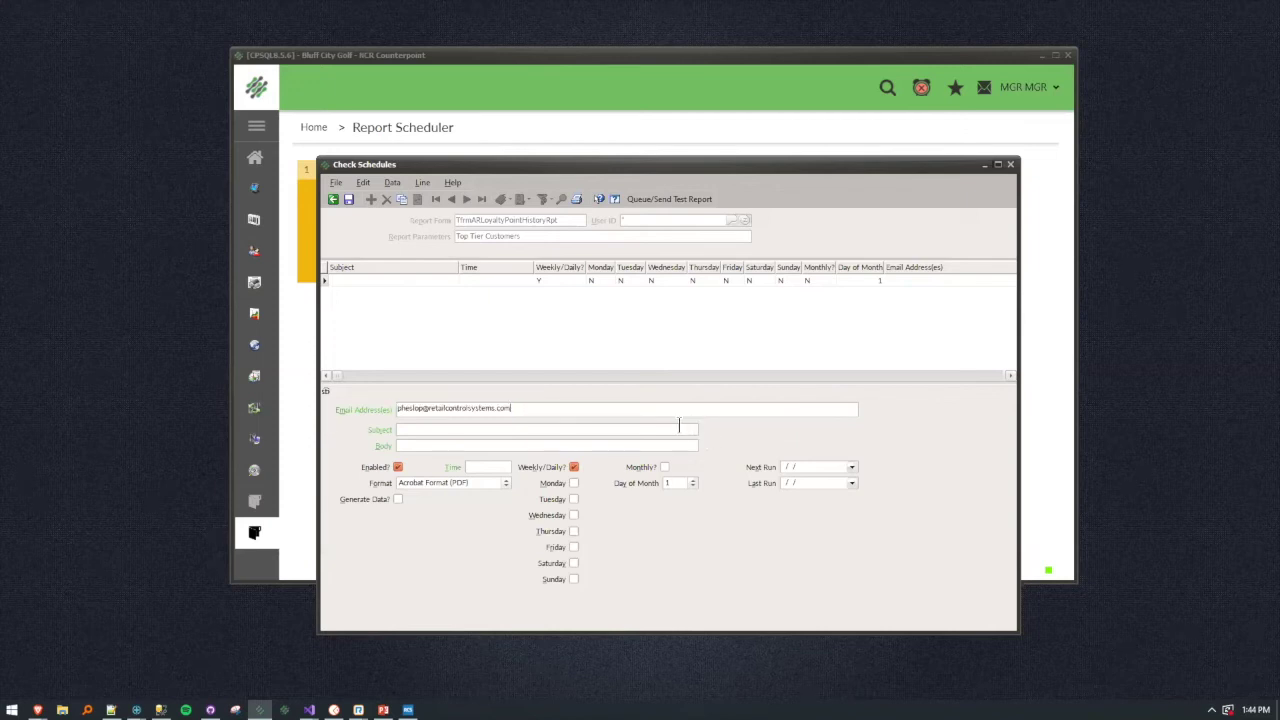
Set the e-mail subject to 'Best Customers!' and the body to 'Do not reply'.
{"action": "left_click", "coordinate": [679, 426]}
{"action": "type", "text": "Best Customers!"}
{"action": "left_click", "coordinate": [503, 445]}
{"action": "type", "text": "Do not reply"}
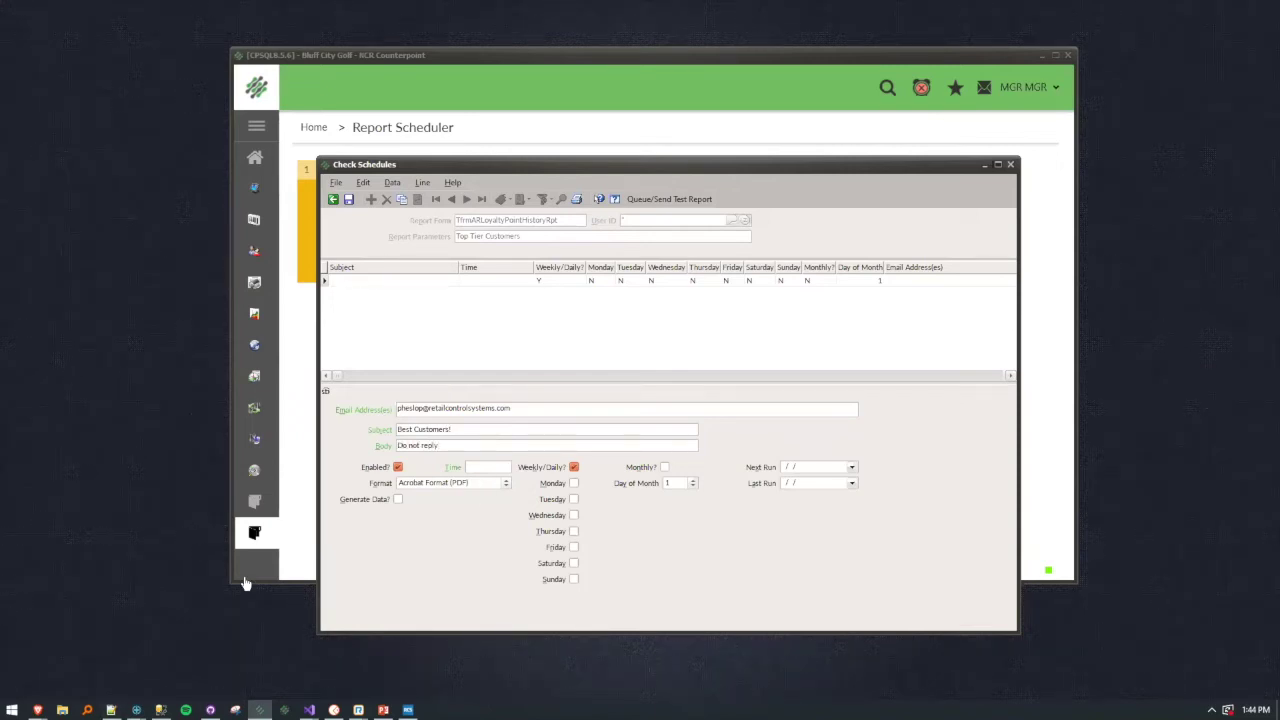
Set the send time to 5:00 AM, include Thursday, and keep the daily rather than monthly schedule.
{"action": "left_click", "coordinate": [495, 467]}
{"action": "type", "text": "9"}
{"action": "key", "text": "Tab"}
{"action": "left_click", "coordinate": [573, 532]}
{"action": "left_click", "coordinate": [573, 467]}
{"action": "left_click", "coordinate": [662, 466]}
{"action": "left_click", "coordinate": [693, 484]}
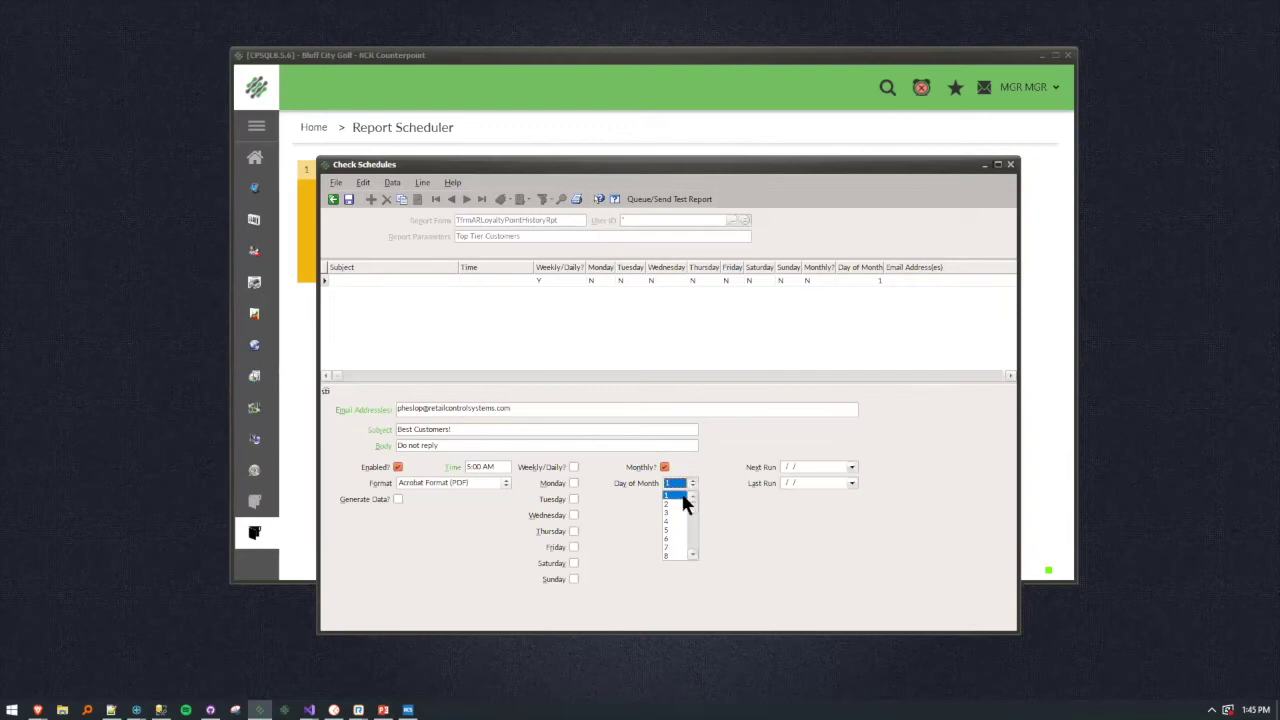
{"action": "scroll", "coordinate": [679, 512], "scroll_direction": "down", "scroll_amount": 2}
{"action": "left_click", "coordinate": [655, 467]}
{"action": "left_click", "coordinate": [653, 467]}
{"action": "left_click", "coordinate": [573, 468]}
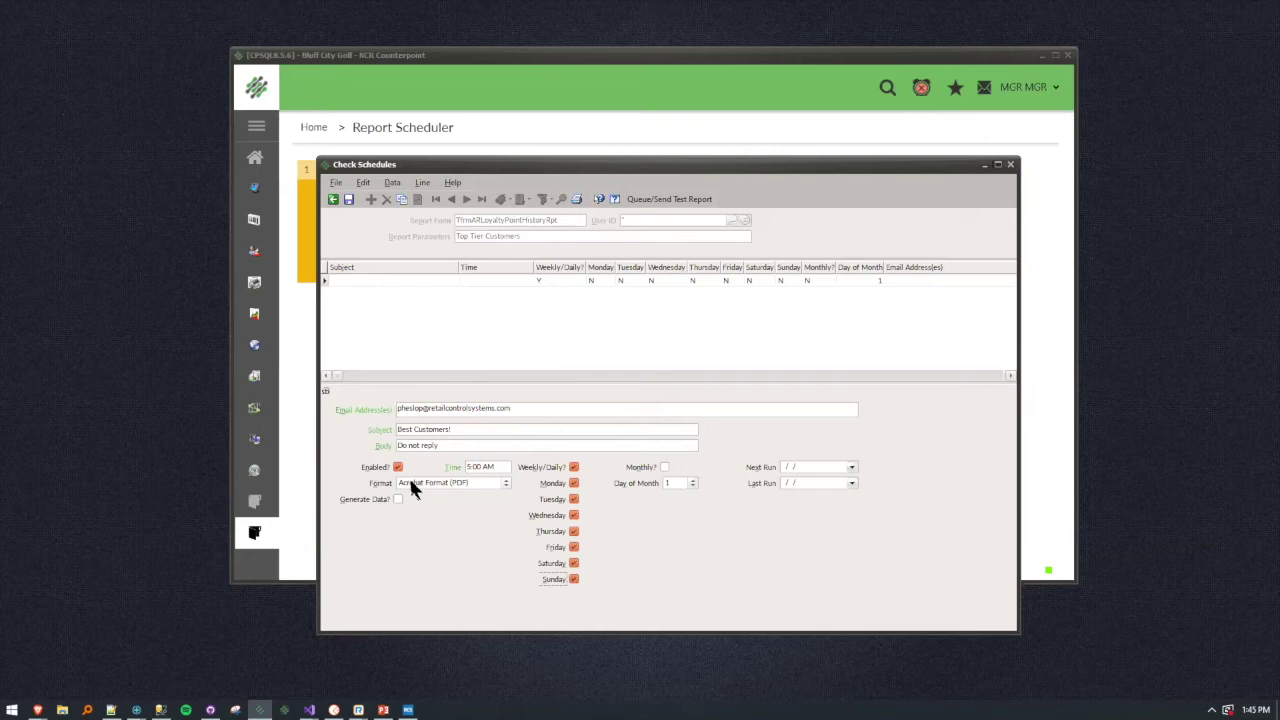
Keep Acrobat Format (PDF) output and save the schedule as a new entry.
{"action": "left_click", "coordinate": [507, 482]}
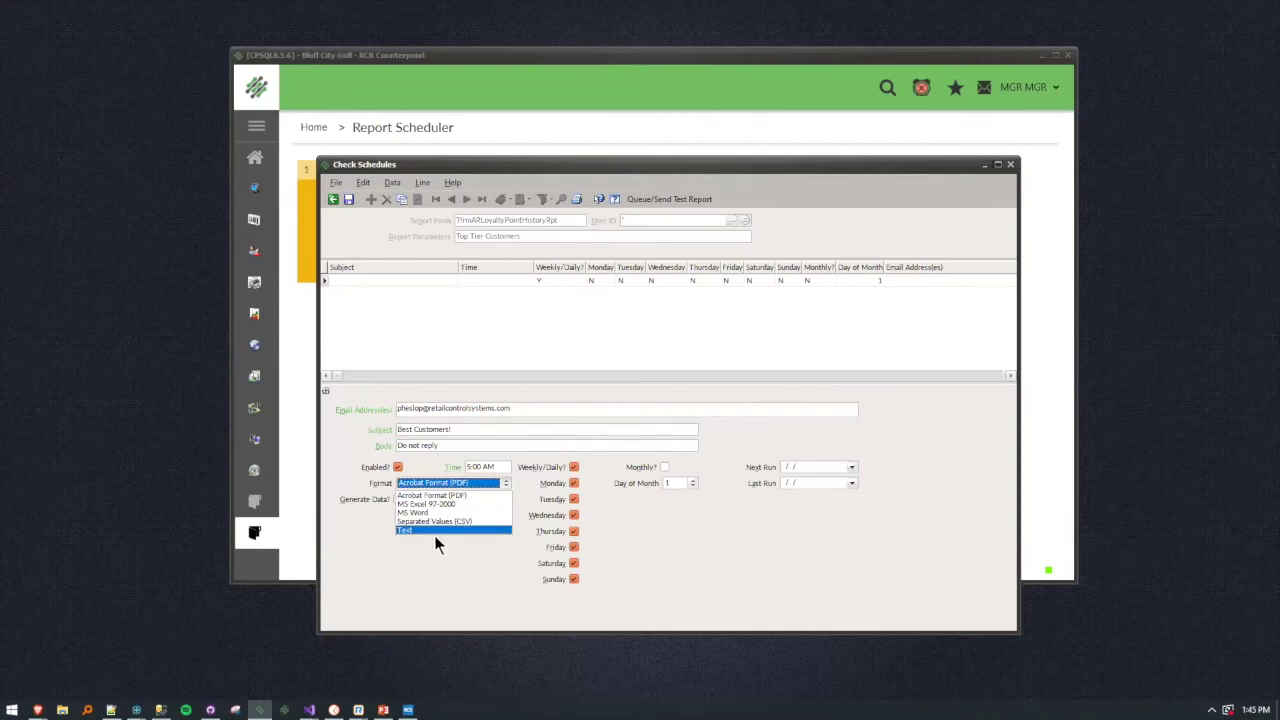
{"action": "left_click", "coordinate": [464, 496]}
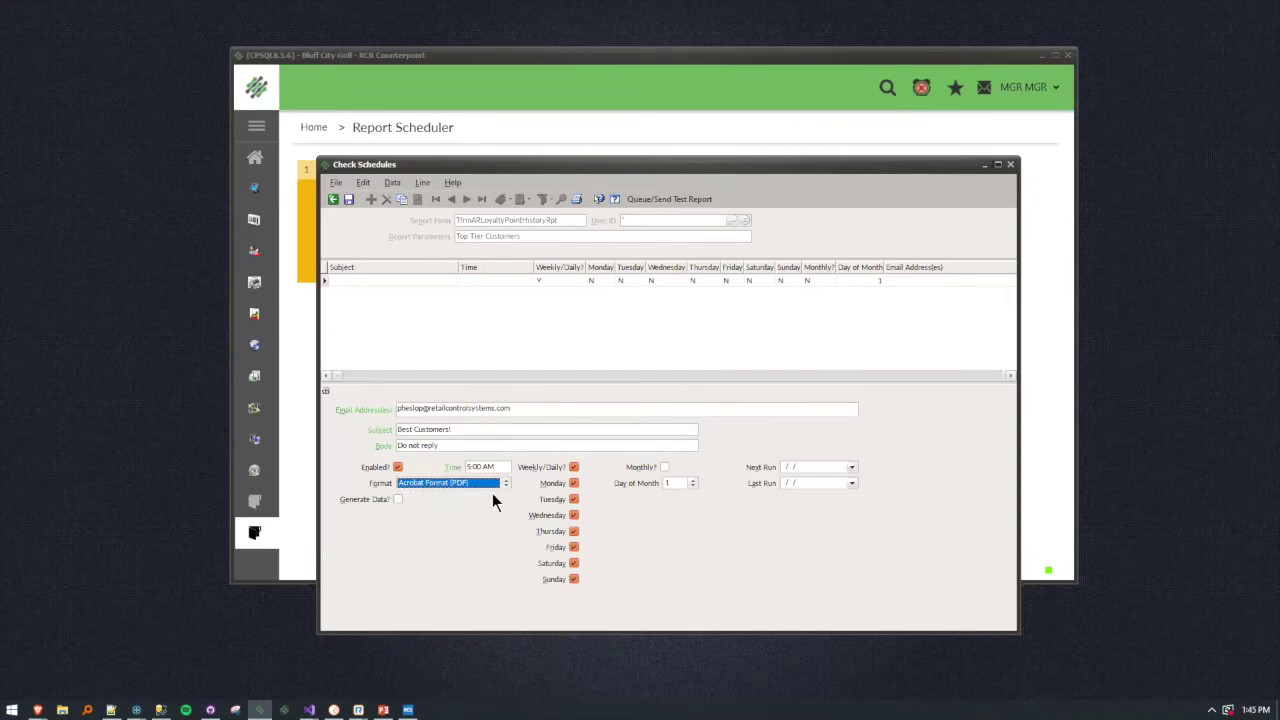
{"action": "key", "text": "Tab"}
{"action": "key", "text": "Tab"}
{"action": "key", "text": "Tab"}
{"action": "key", "text": "Tab"}
{"action": "key", "text": "Tab"}
{"action": "key", "text": "Tab"}
{"action": "key", "text": "Tab"}
{"action": "key", "text": "Tab"}
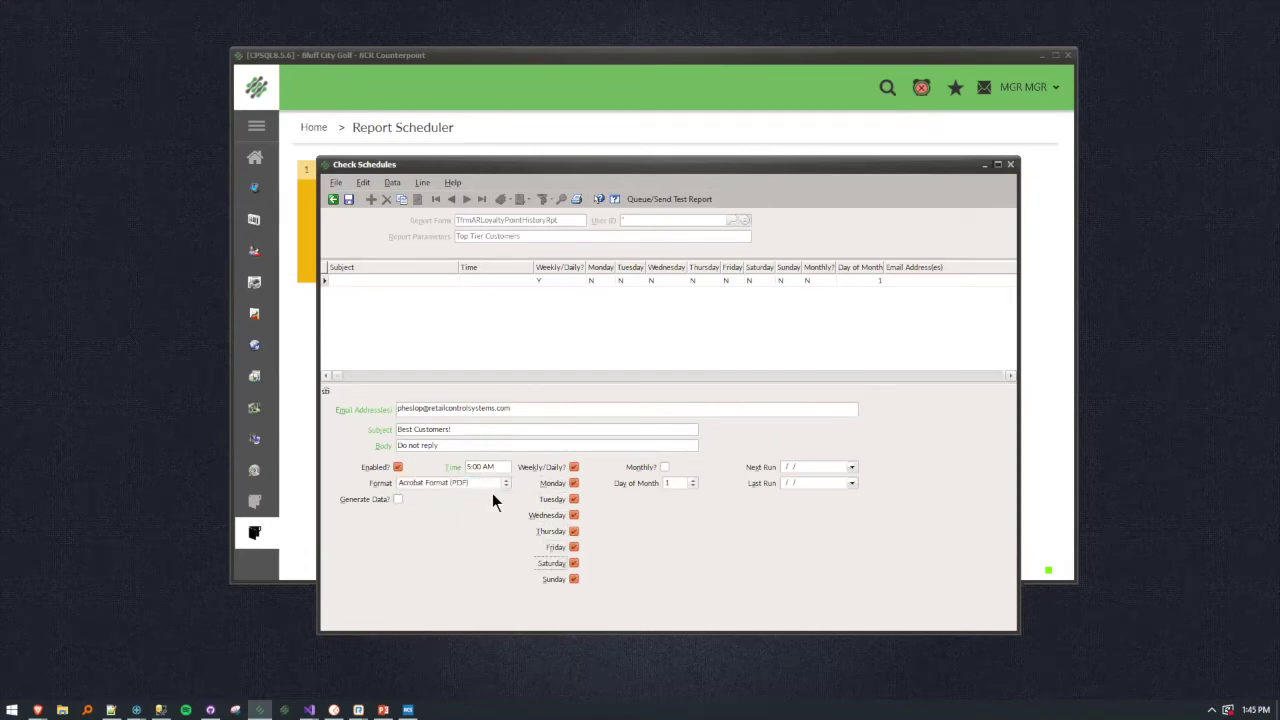
{"action": "key", "text": "Tab"}
{"action": "key", "text": "Tab"}
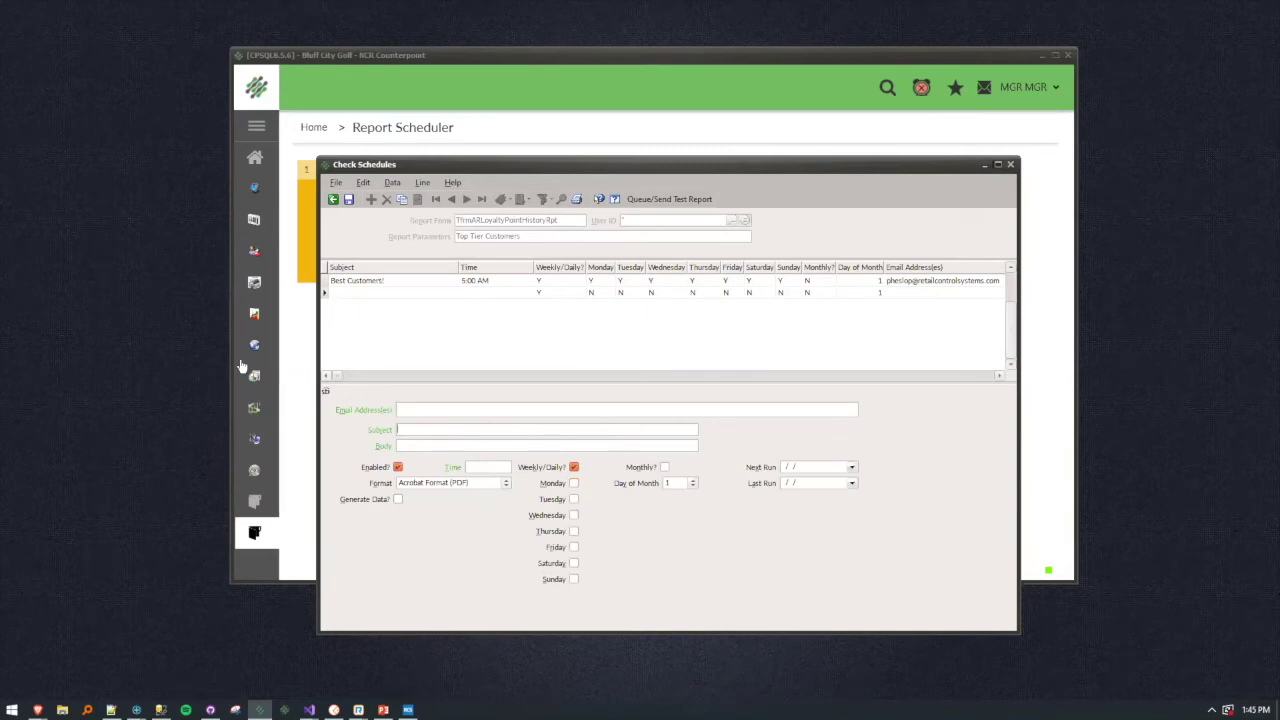
Check the Best Customers! schedule, then close the Check Schedules and Saved Report Parameters windows.
{"action": "left_click", "coordinate": [323, 277]}
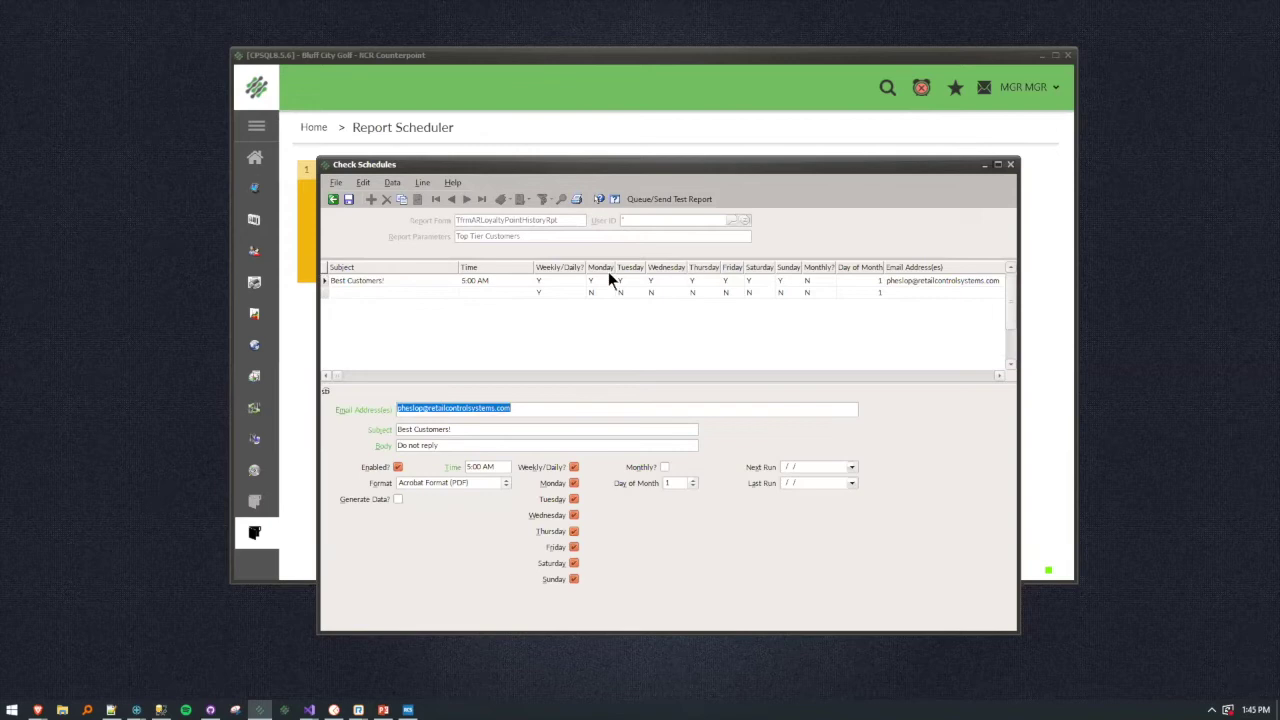
{"action": "left_click", "coordinate": [347, 198]}
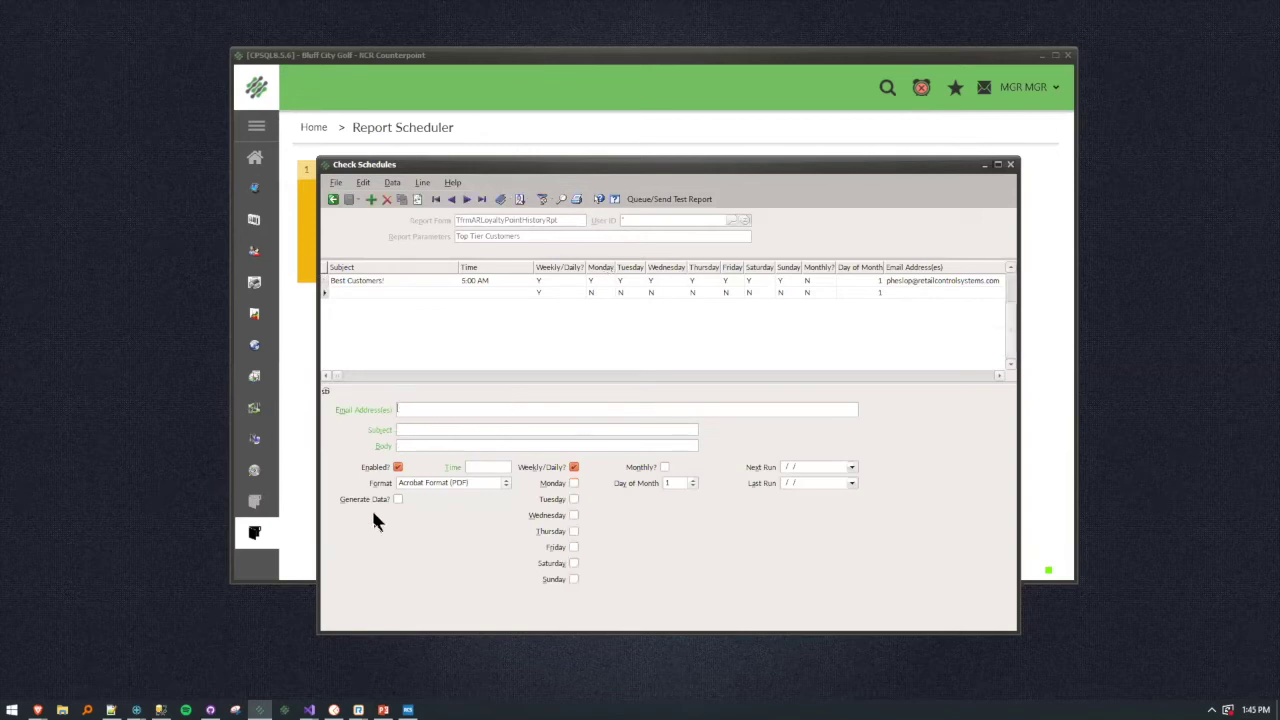
{"action": "left_click", "coordinate": [1011, 165]}
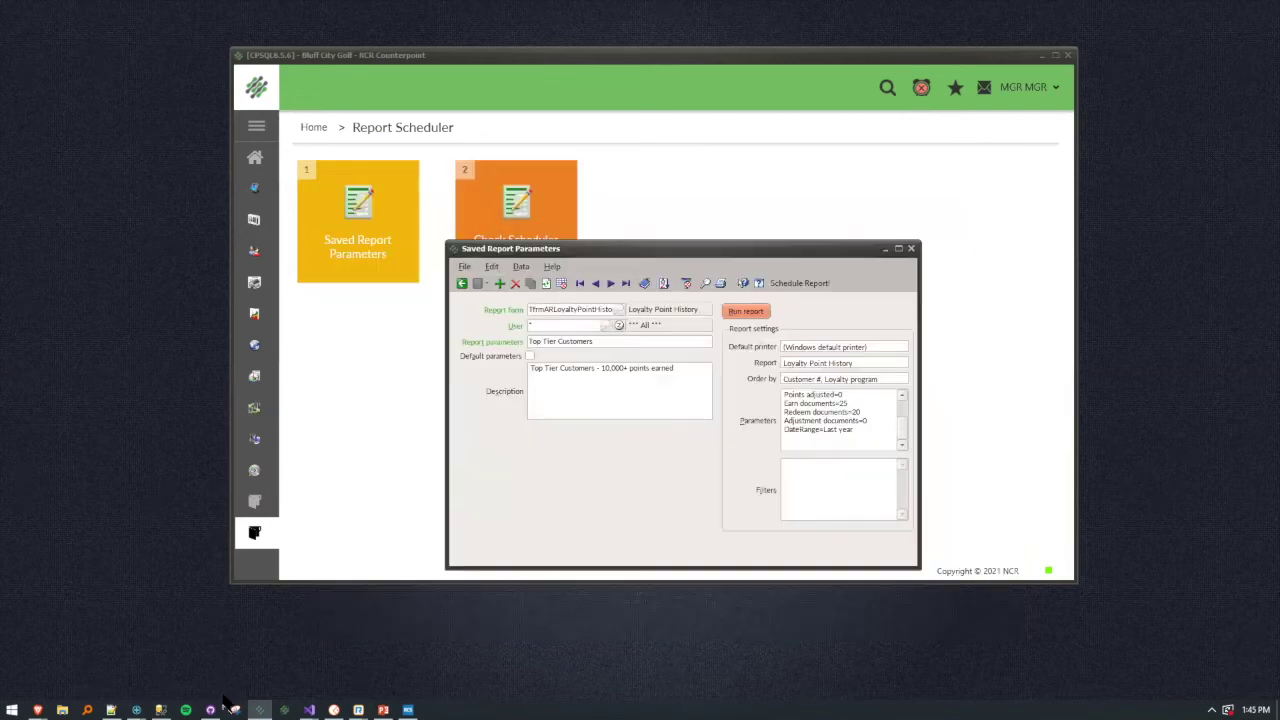
{"action": "left_click", "coordinate": [908, 249]}
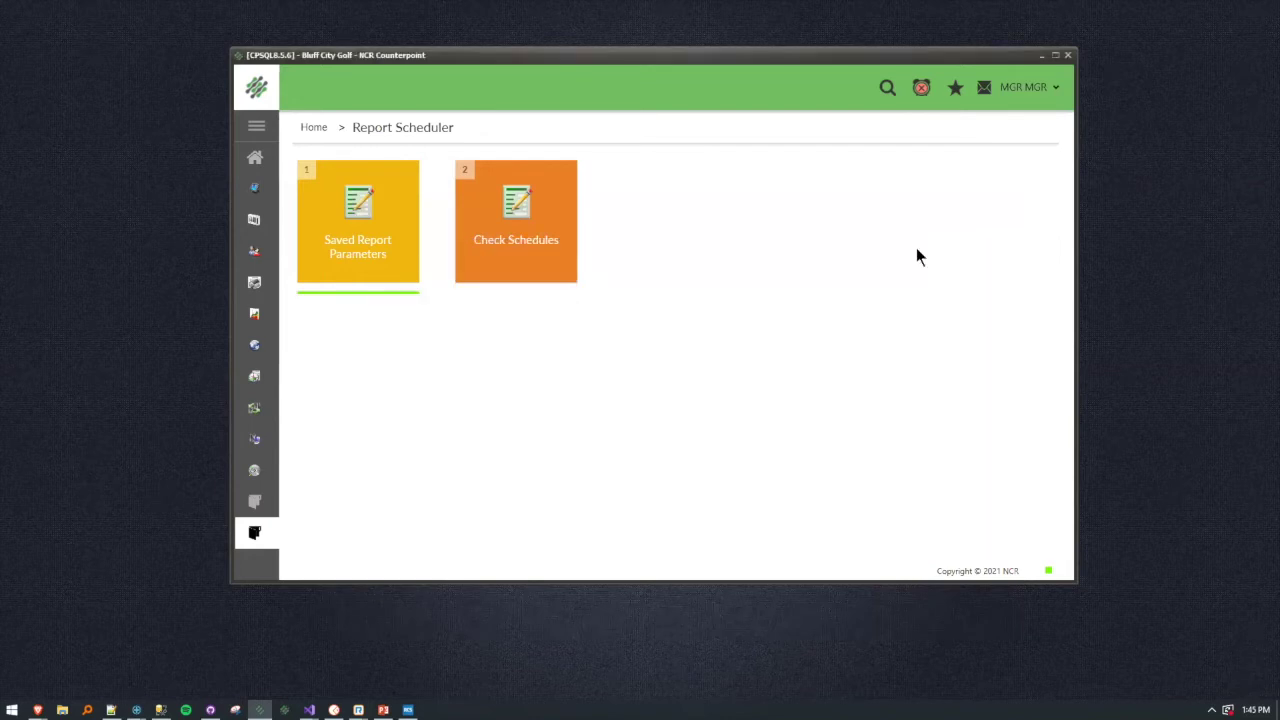
Open Check Schedules and load the first saved schedule record.
{"action": "left_click", "coordinate": [546, 264]}
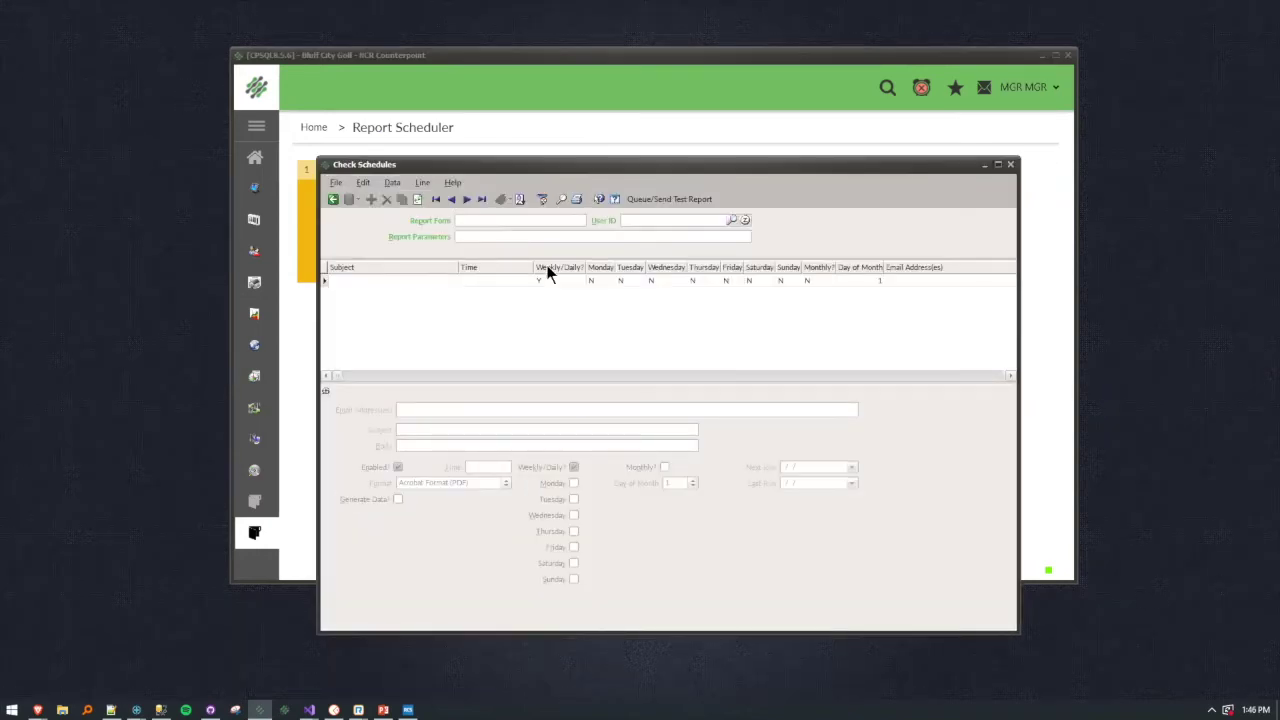
{"action": "left_click_drag", "start_coordinate": [552, 169], "coordinate": [715, 160]}
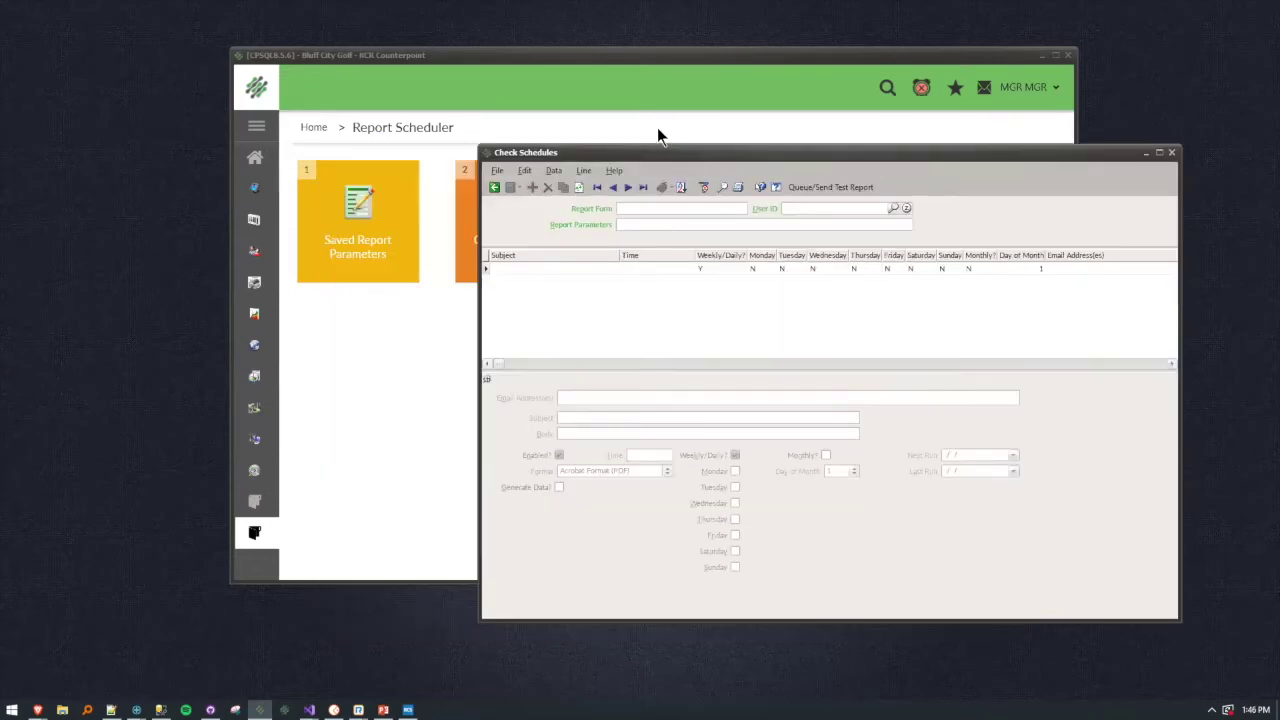
{"action": "left_click", "coordinate": [628, 187]}
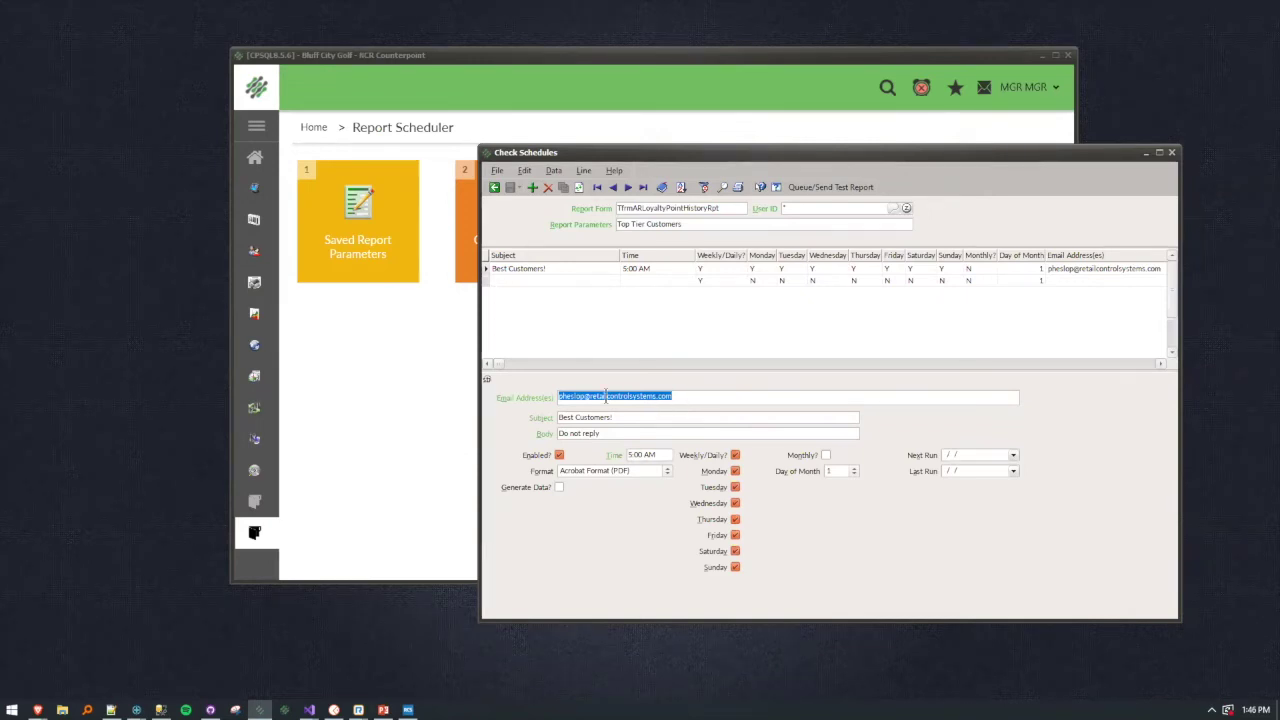
{"action": "key", "text": "Tab"}
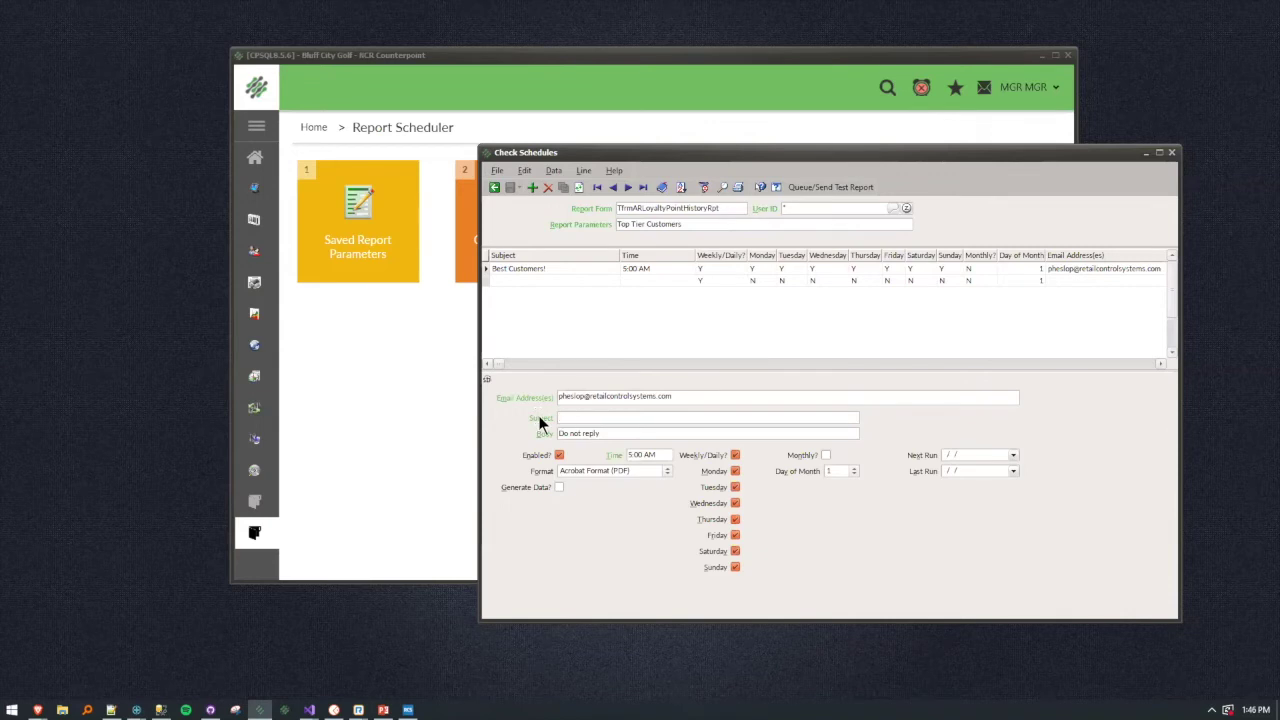
{"action": "key", "text": "Tab"}
Re-save the schedule with Friday still included, then reopen the Best Customers! row.
{"action": "left_click", "coordinate": [735, 535]}
{"action": "left_click", "coordinate": [735, 535]}
{"action": "left_click", "coordinate": [510, 187]}
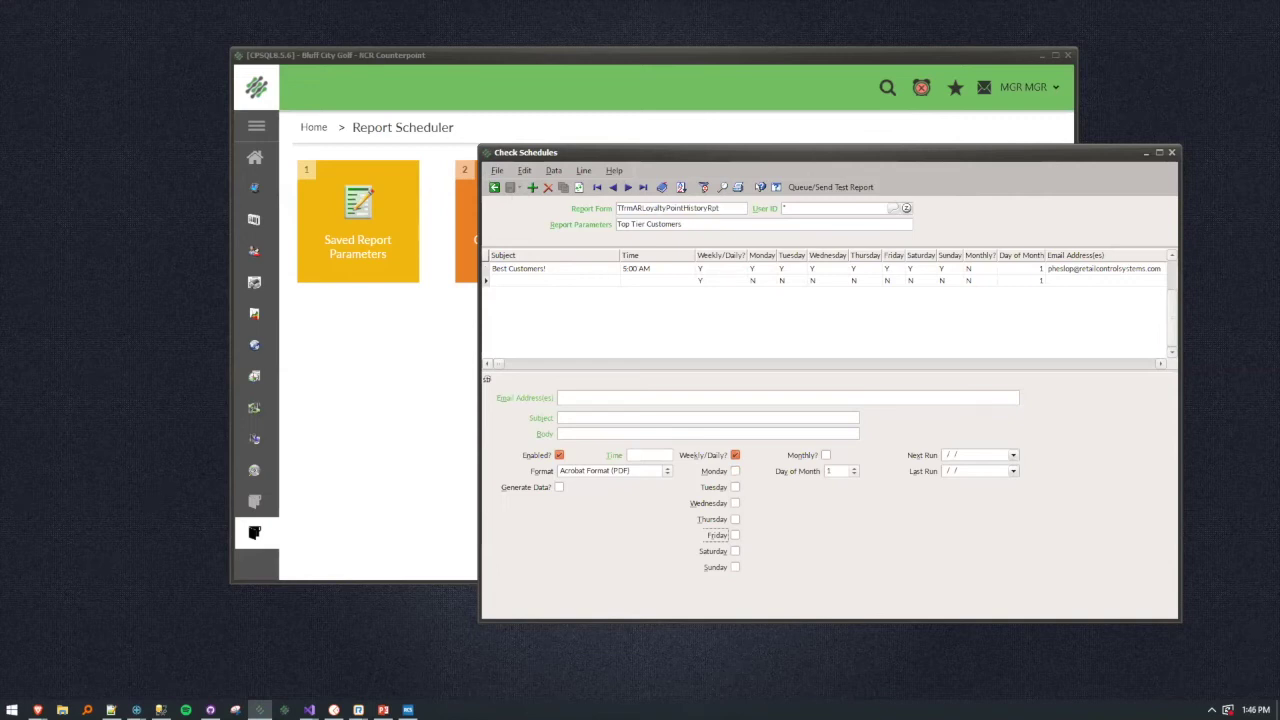
{"action": "left_click", "coordinate": [488, 270]}
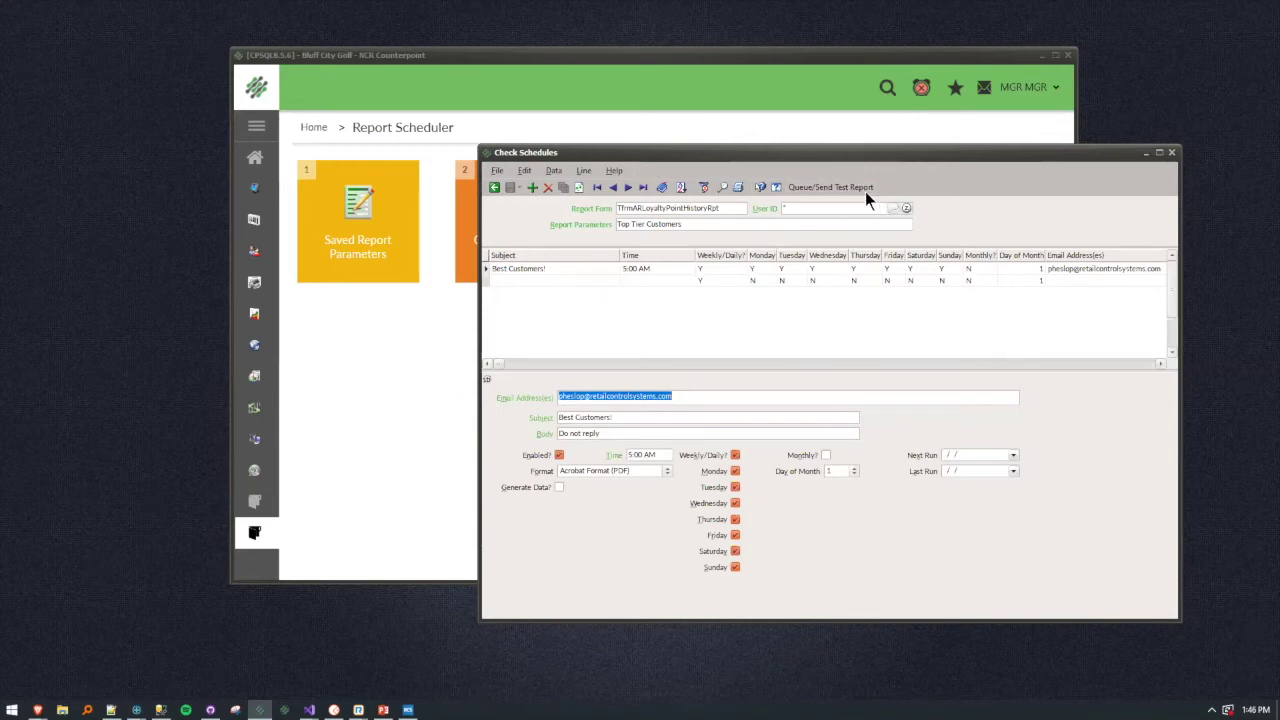
Queue a test e-mail of the Best Customers! report and acknowledge the Report queued! message.
{"action": "left_click", "coordinate": [837, 187]}
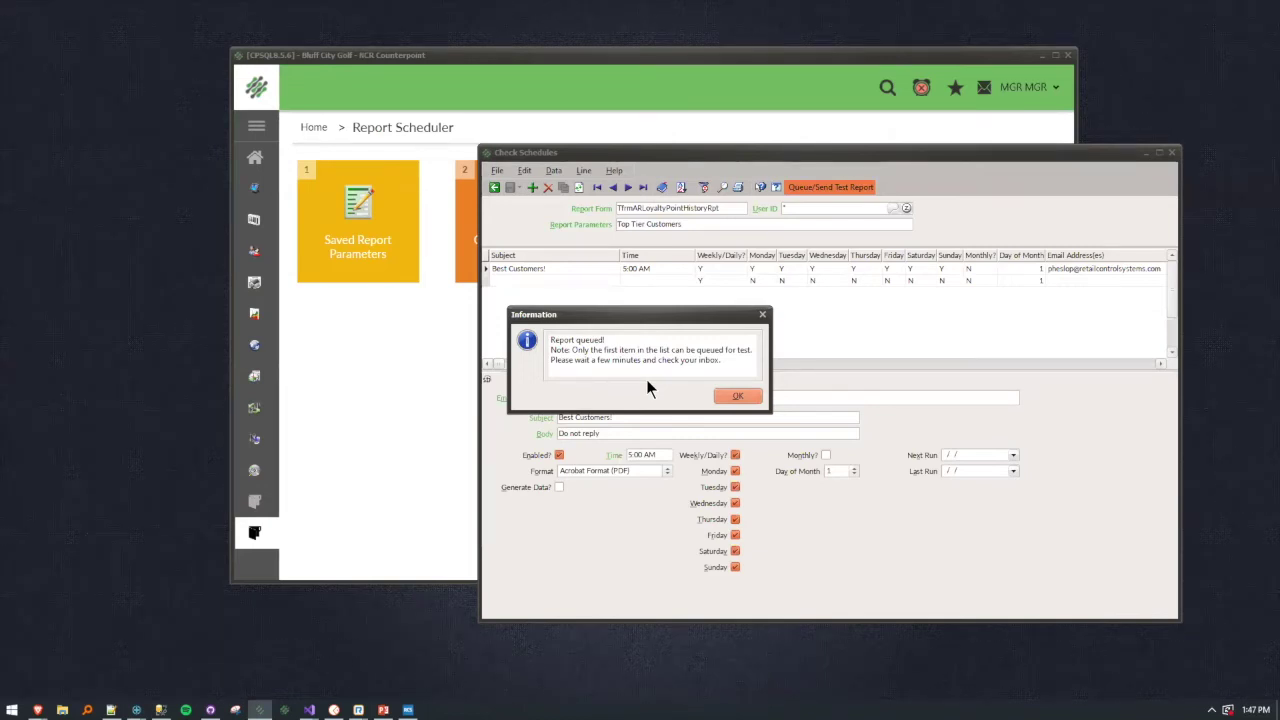
{"action": "left_click", "coordinate": [729, 380]}
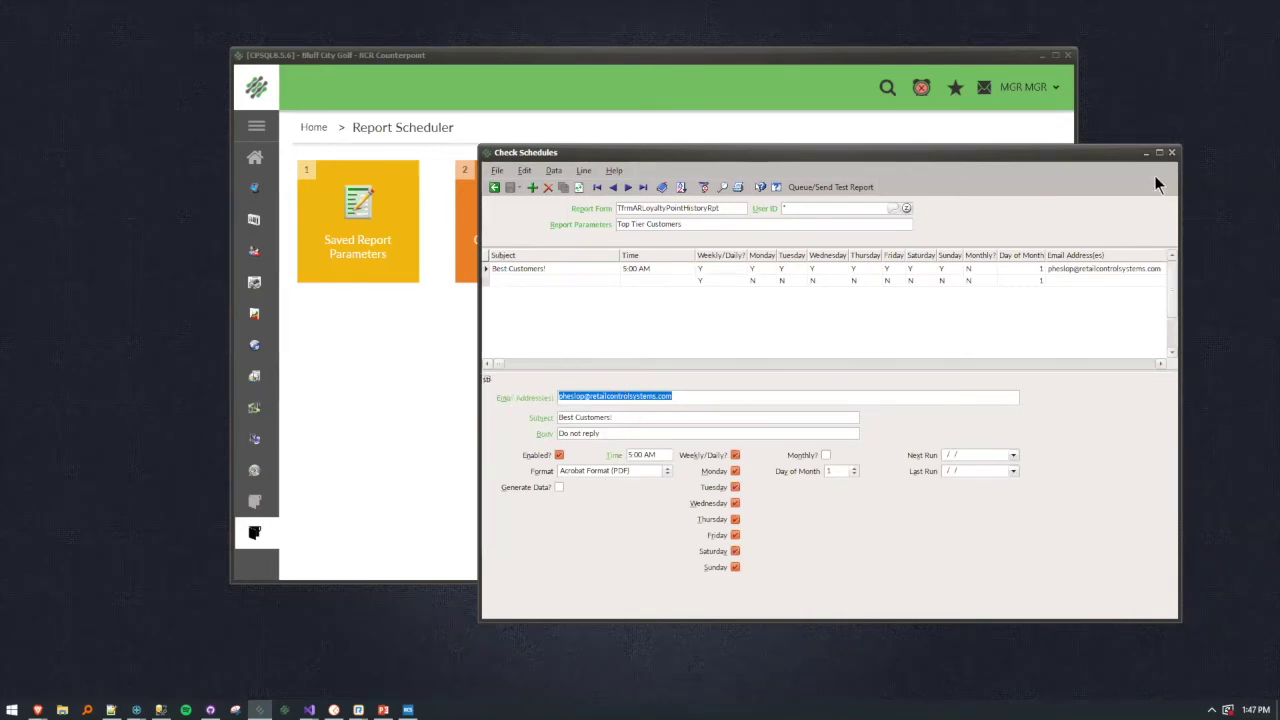
Reopen Saved Report Parameters and load Auto Transfer Advice using the keyword 'auto'.
{"action": "left_click", "coordinate": [1171, 153]}
{"action": "left_click", "coordinate": [374, 245]}
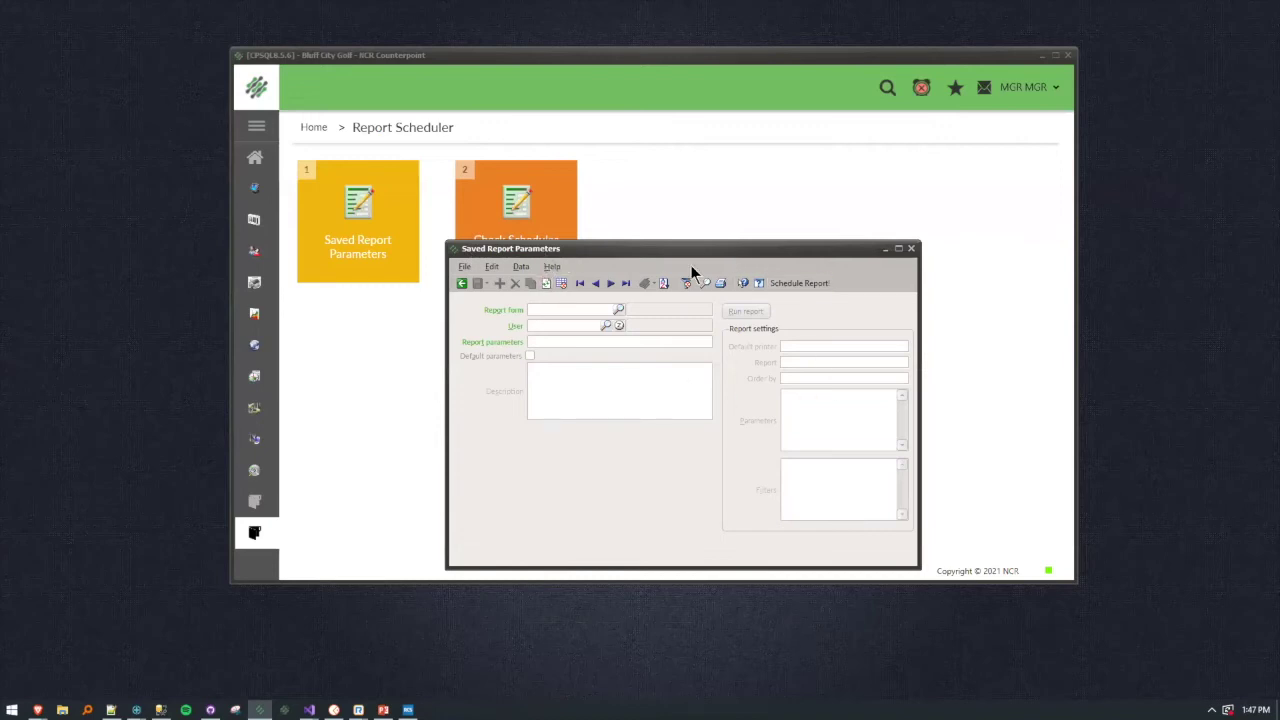
{"action": "left_click", "coordinate": [706, 286]}
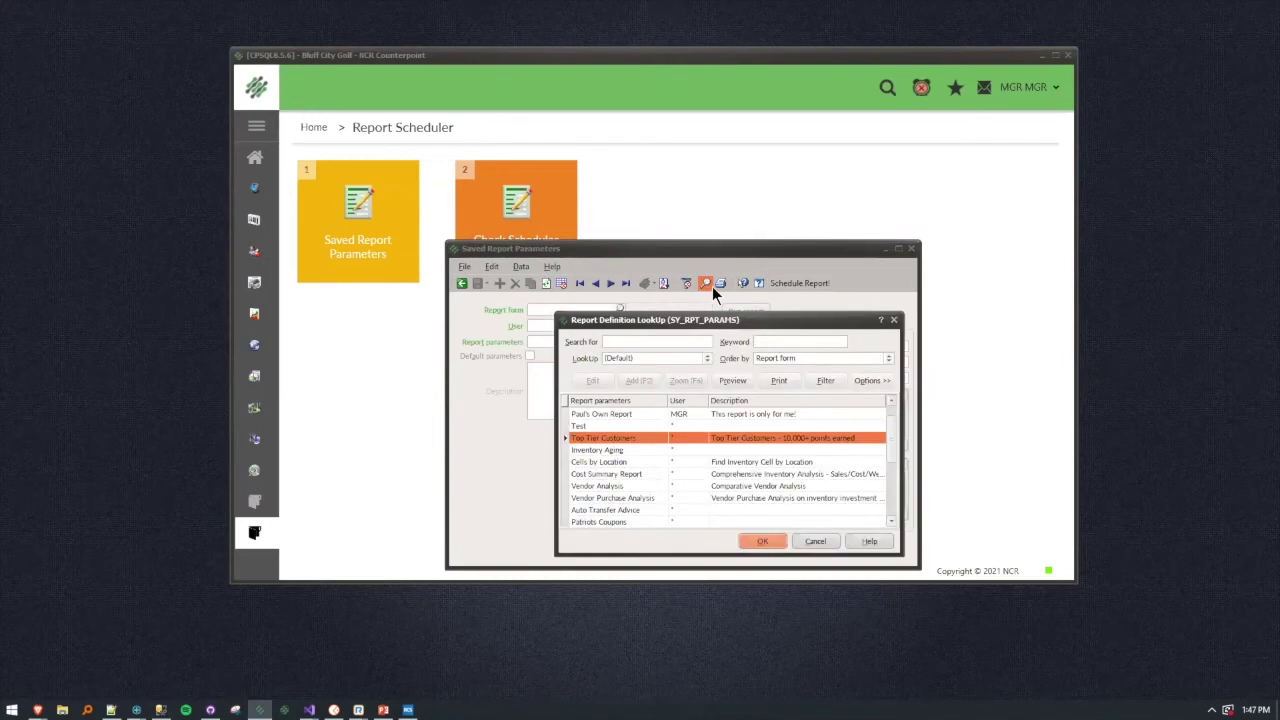
{"action": "type", "text": "auto"}
{"action": "key", "text": "Return"}
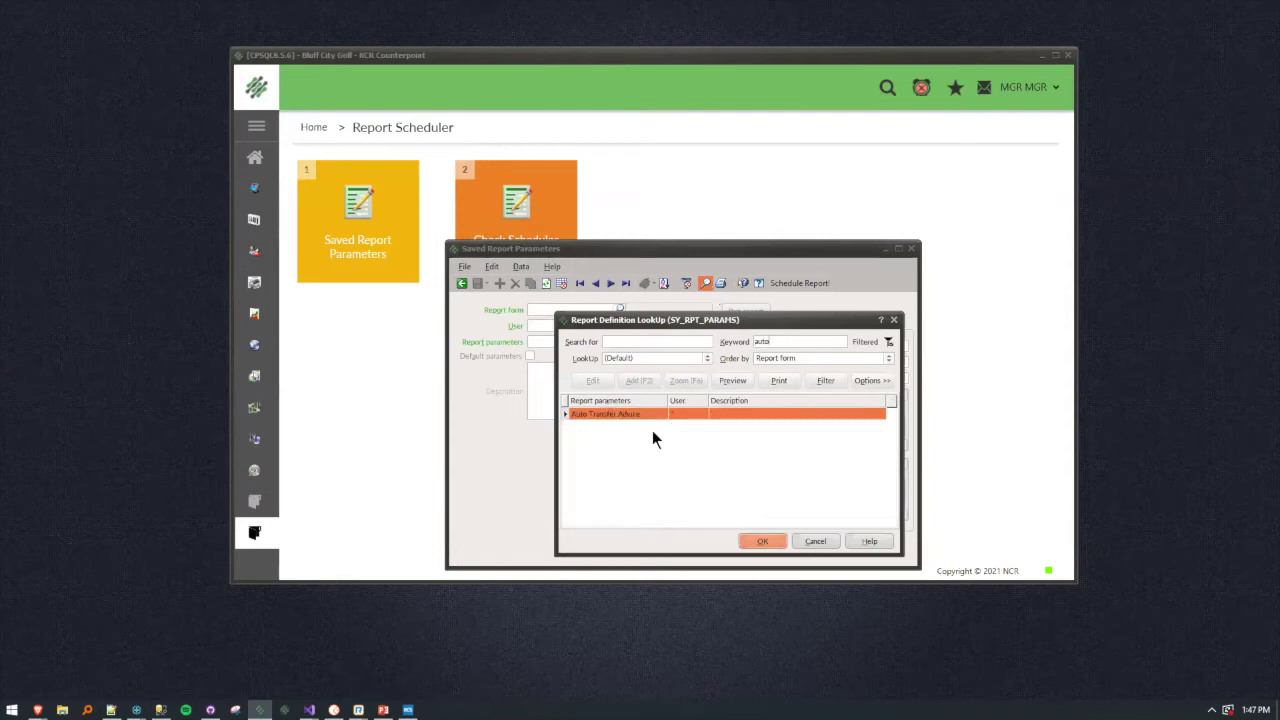
{"action": "left_click", "coordinate": [761, 541]}
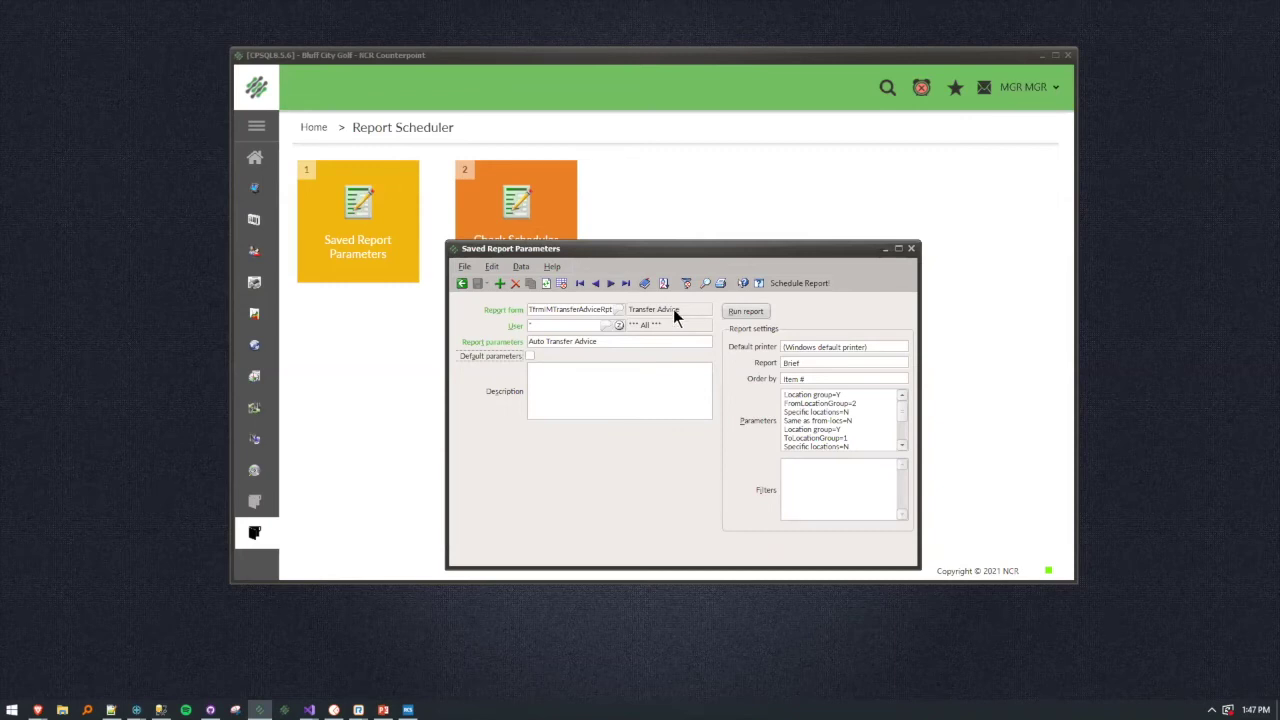
Review the stored Brief, Item #-ordered parameter lines of the Transfer Advice report.
{"action": "left_click_drag", "start_coordinate": [788, 403], "coordinate": [748, 392]}
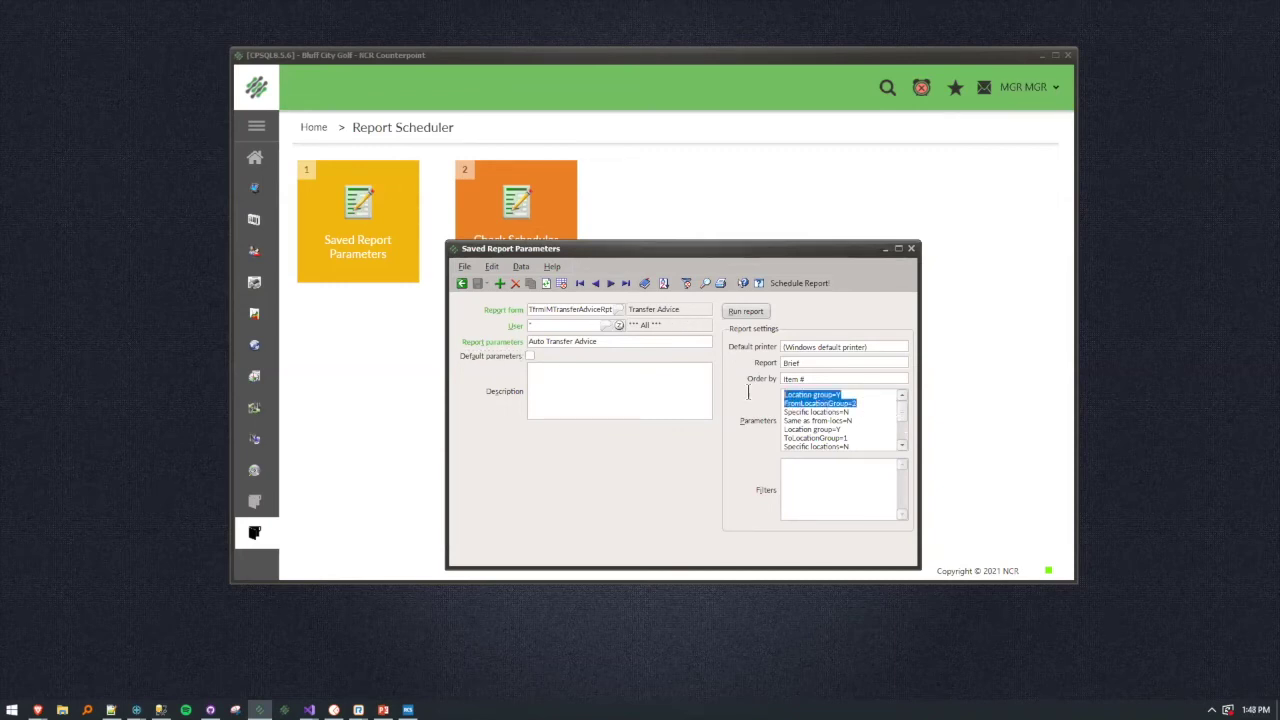
{"action": "left_click_drag", "start_coordinate": [903, 414], "coordinate": [785, 401]}
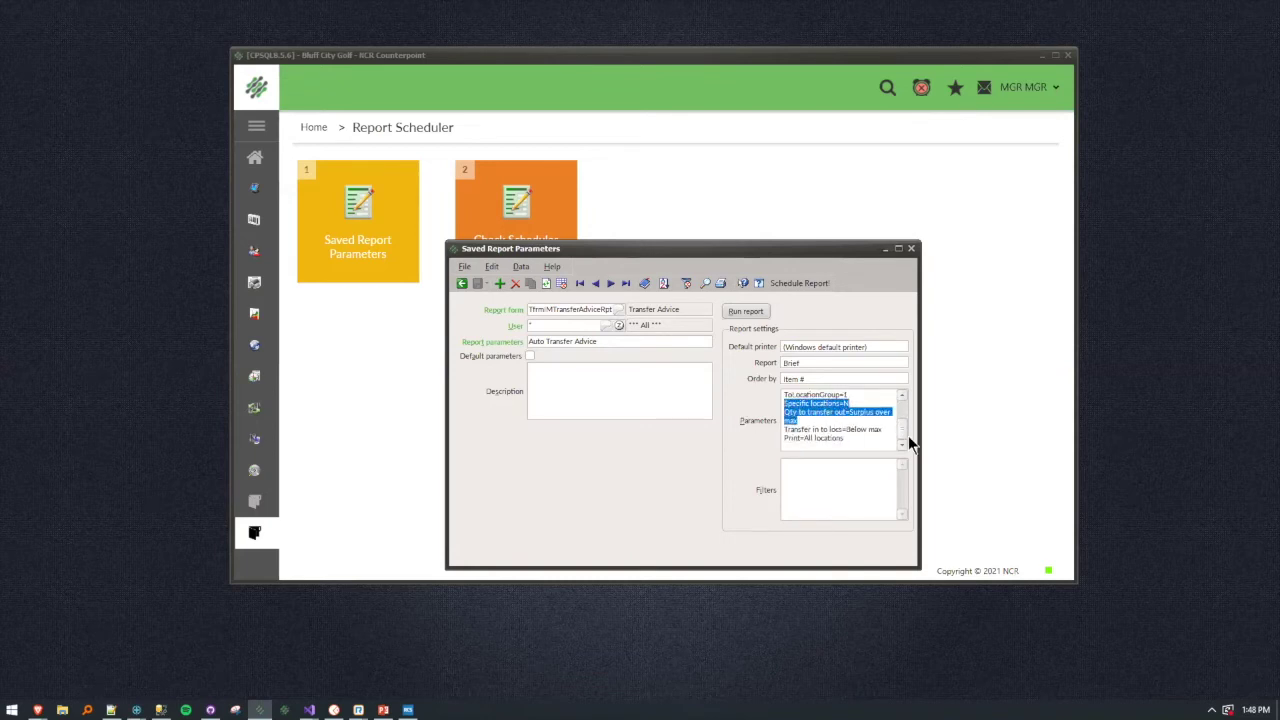
{"action": "scroll", "coordinate": [906, 435], "scroll_direction": "up", "scroll_amount": 2}
{"action": "left_click", "coordinate": [849, 418]}
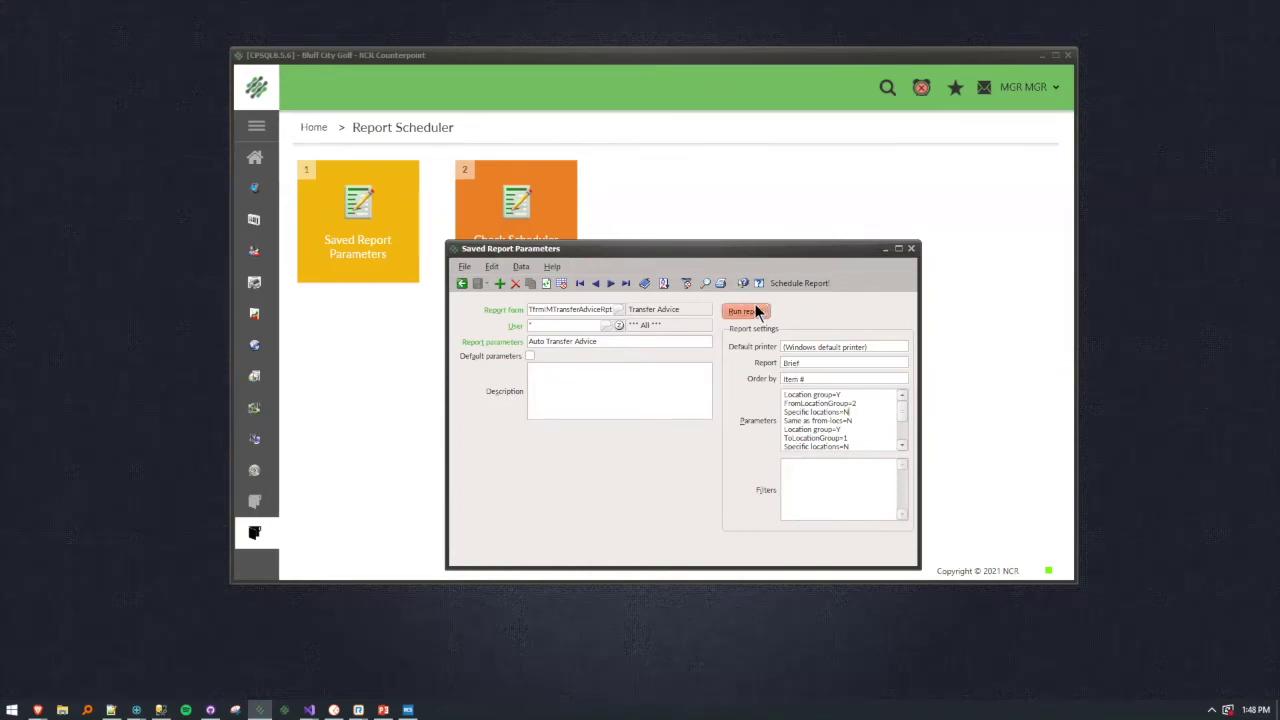
Start a schedule e-mailing one recipient with subject 'Xfer advice' and body 'Do Not reply'.
{"action": "left_click", "coordinate": [807, 283]}
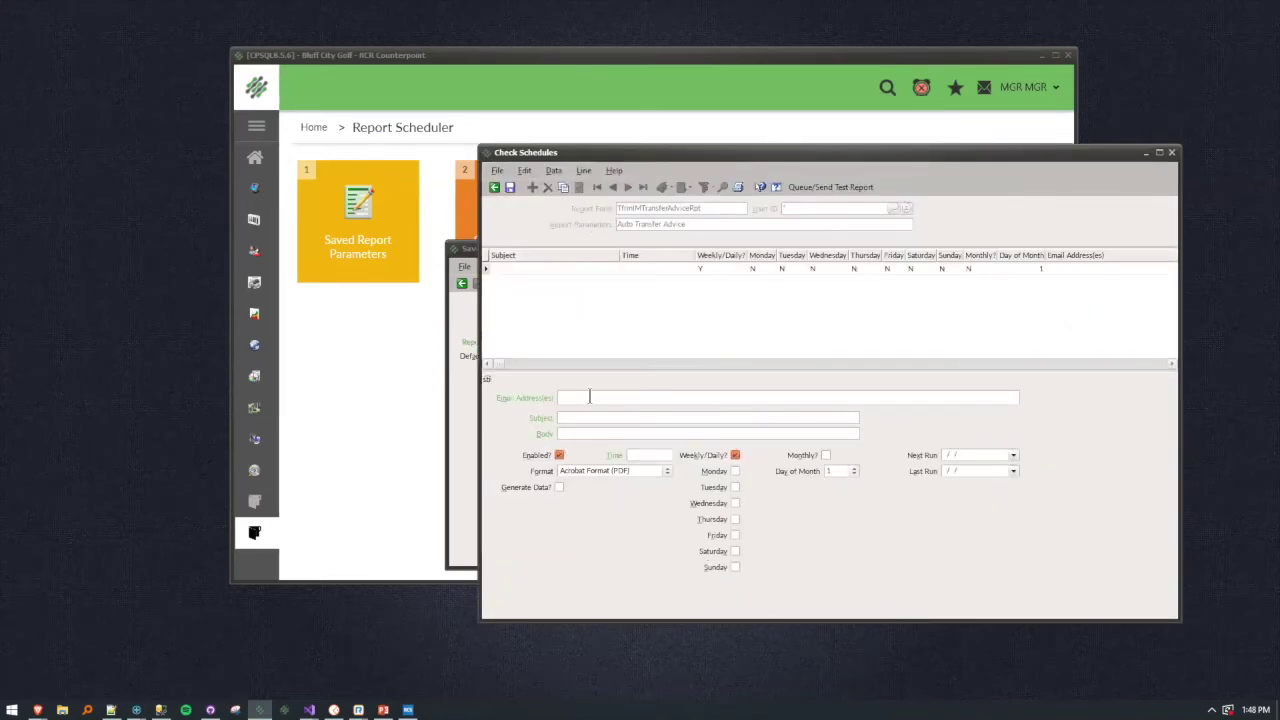
{"action": "key", "text": "Tab"}
{"action": "type", "text": "Xfer ad"}
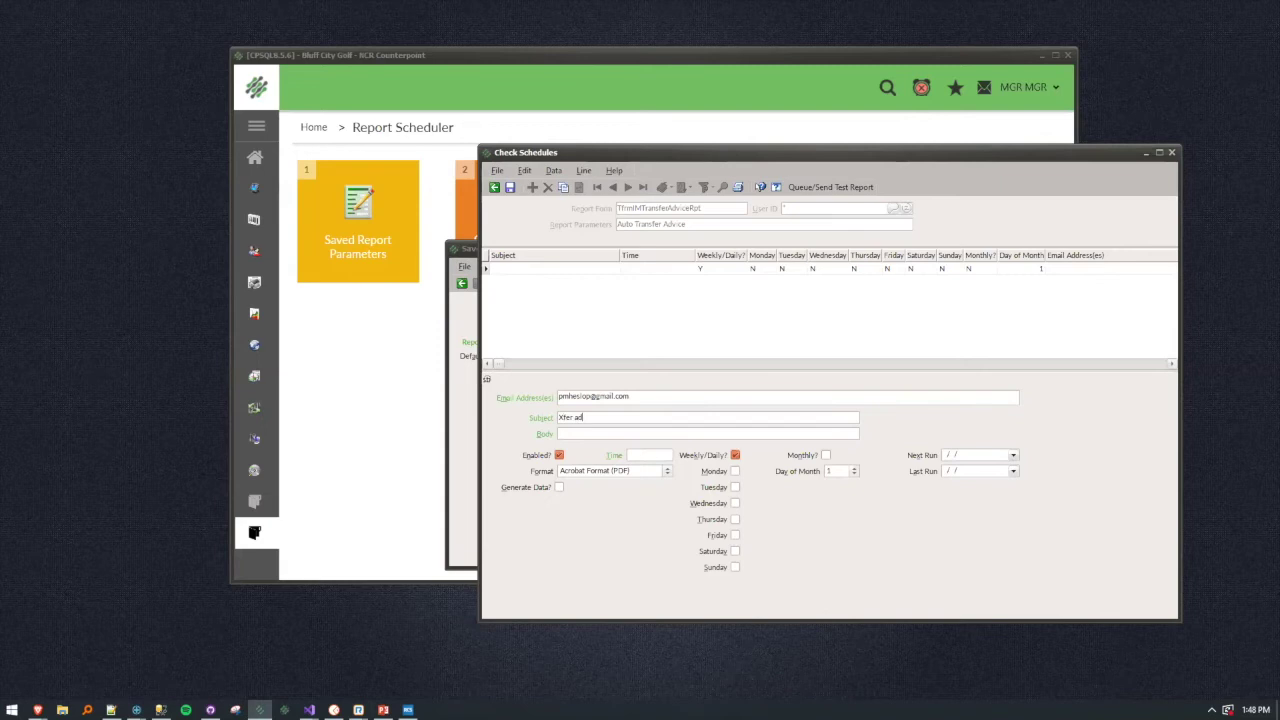
{"action": "type", "text": "vicDo Not reply"}
Set the run time to 4:00 AM on Monday through Wednesday and save the schedule.
{"action": "left_click", "coordinate": [660, 454]}
{"action": "type", "text": "4"}
{"action": "left_click", "coordinate": [735, 471]}
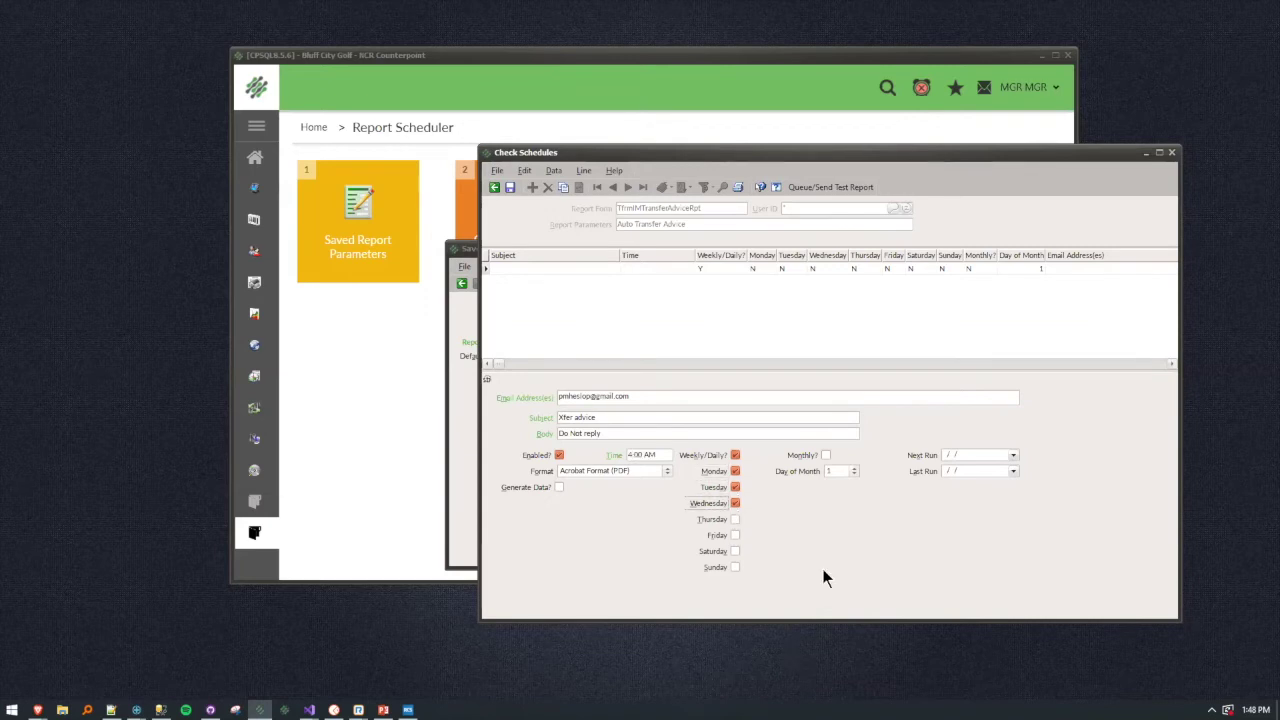
{"action": "key", "text": "Tab"}
{"action": "key", "text": "Tab"}
{"action": "key", "text": "Tab"}
{"action": "key", "text": "Tab"}
{"action": "key", "text": "Tab"}
{"action": "key", "text": "Tab"}
{"action": "key", "text": "Tab"}
{"action": "key", "text": "Tab"}
{"action": "key", "text": "Tab"}
{"action": "key", "text": "Tab"}
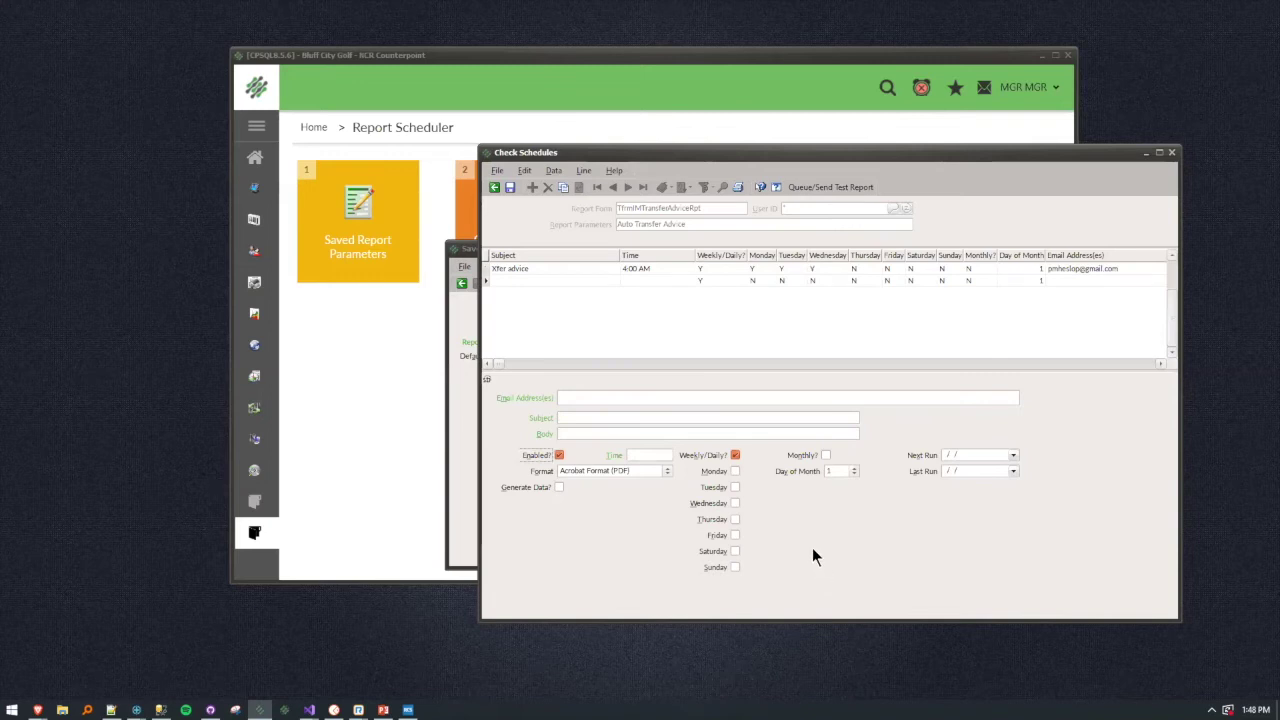
{"action": "left_click", "coordinate": [521, 305]}
{"action": "left_click", "coordinate": [522, 270]}
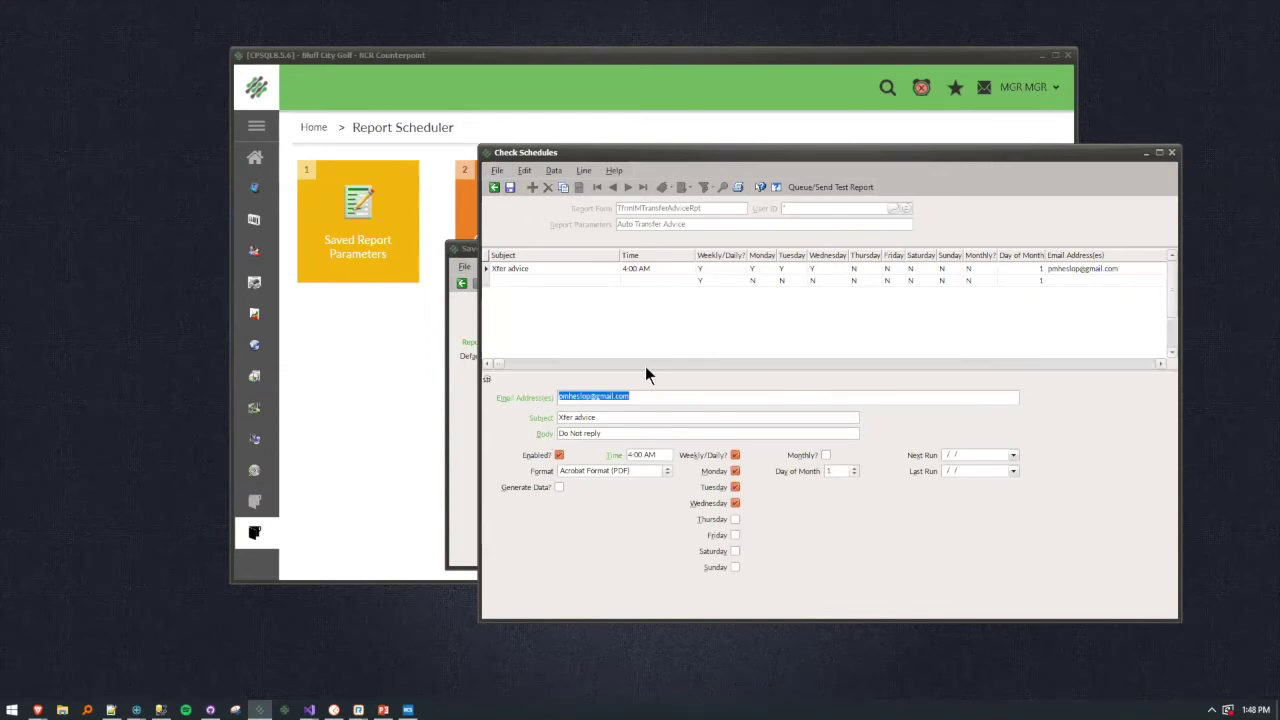
{"action": "left_click", "coordinate": [510, 187]}
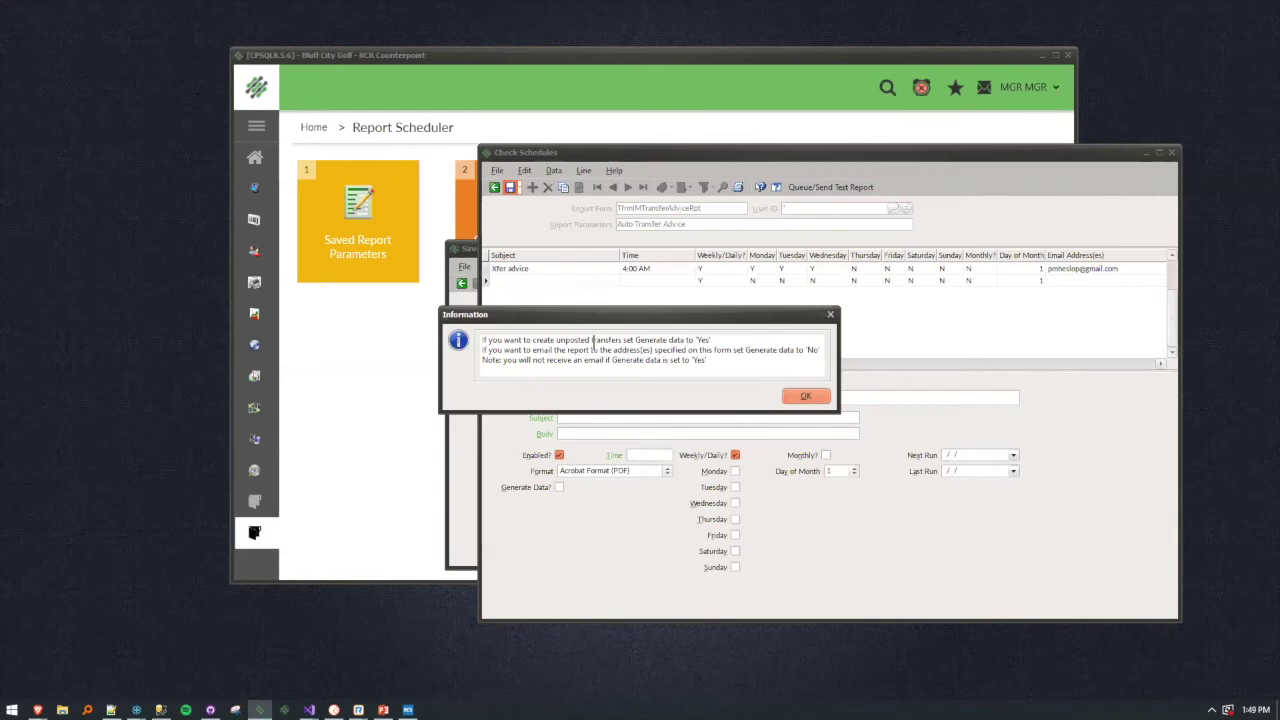
Dismiss the Generate data notice and review the 4:00 AM Xfer advice schedule.
{"action": "left_click", "coordinate": [817, 395]}
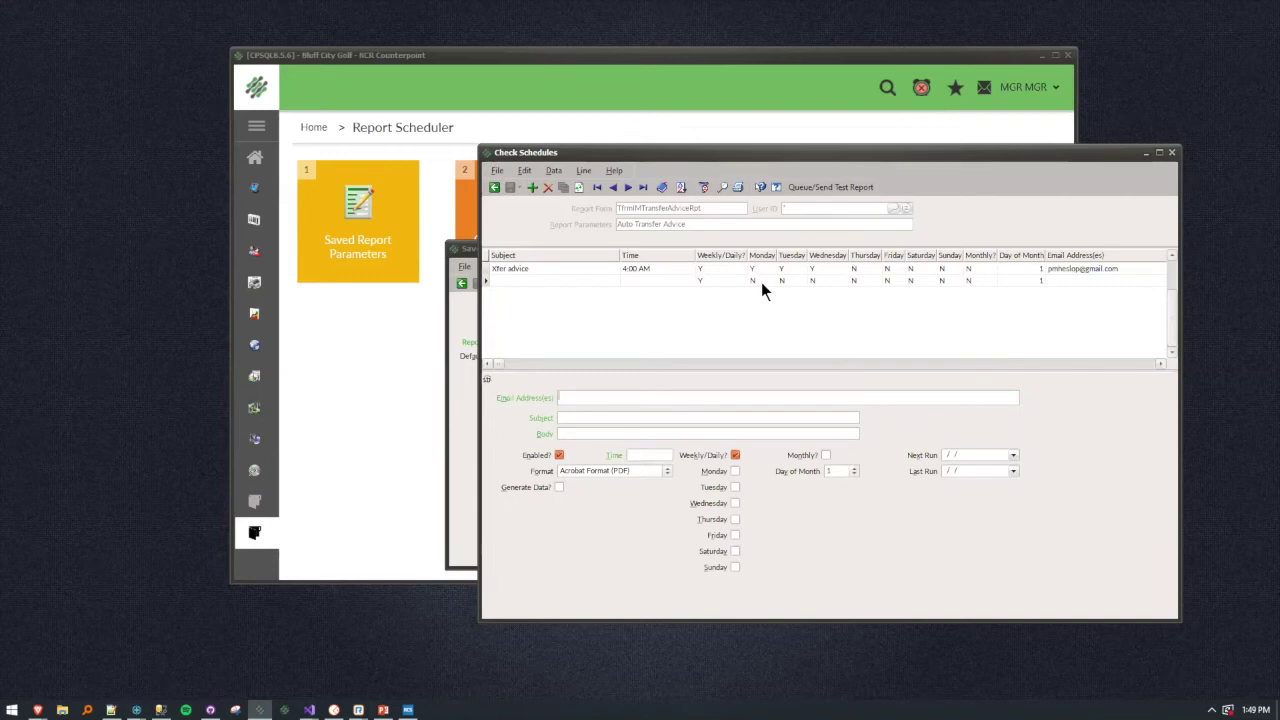
{"action": "left_click", "coordinate": [540, 270]}
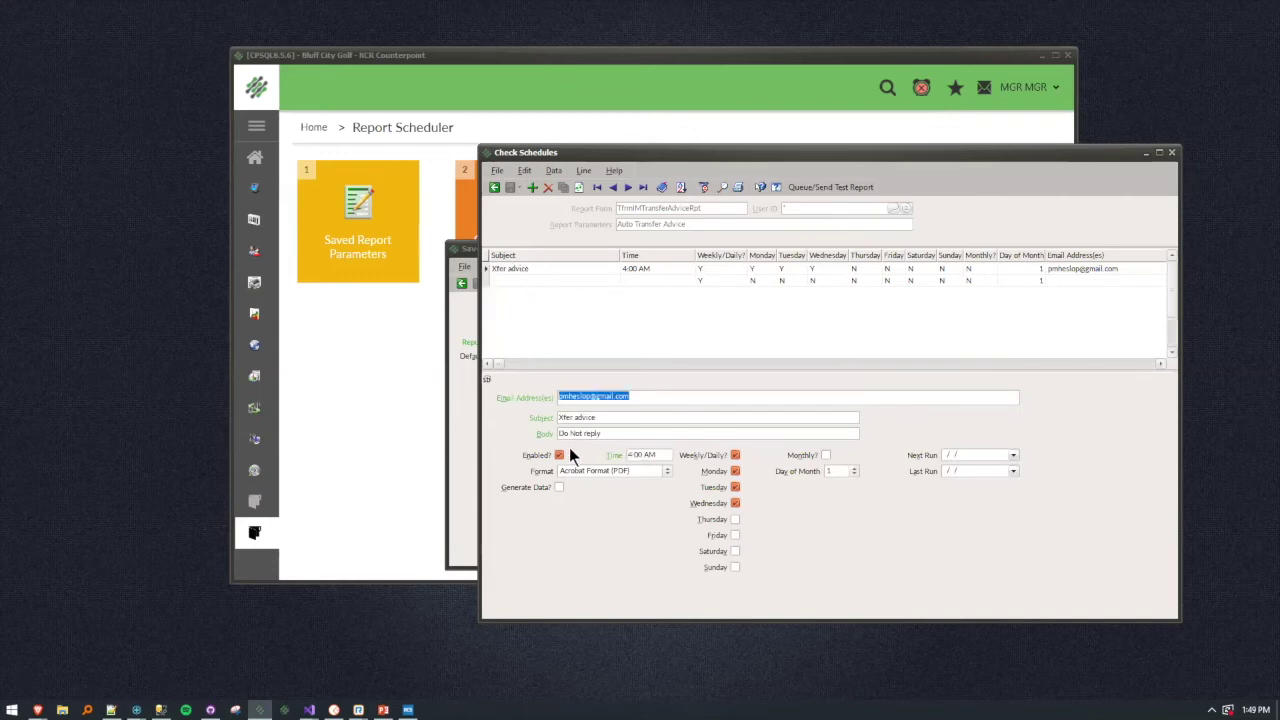
{"action": "left_click", "coordinate": [542, 281]}
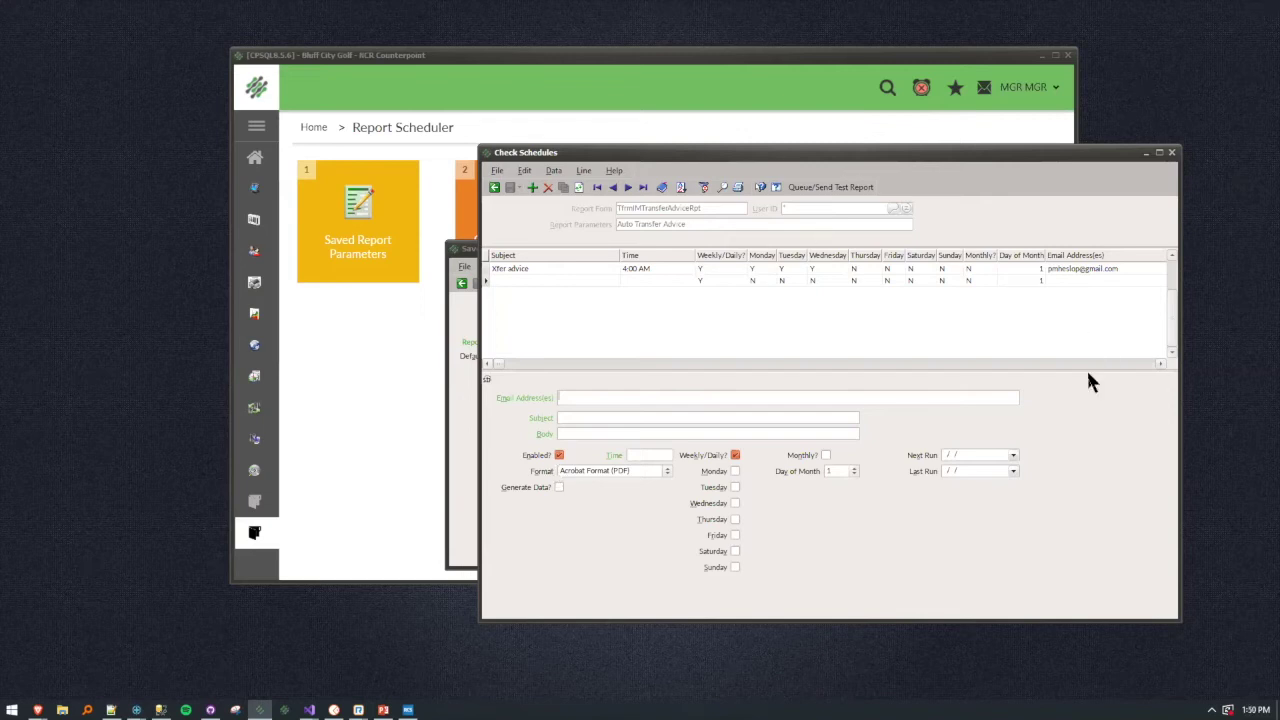
{"action": "left_click", "coordinate": [1173, 153]}
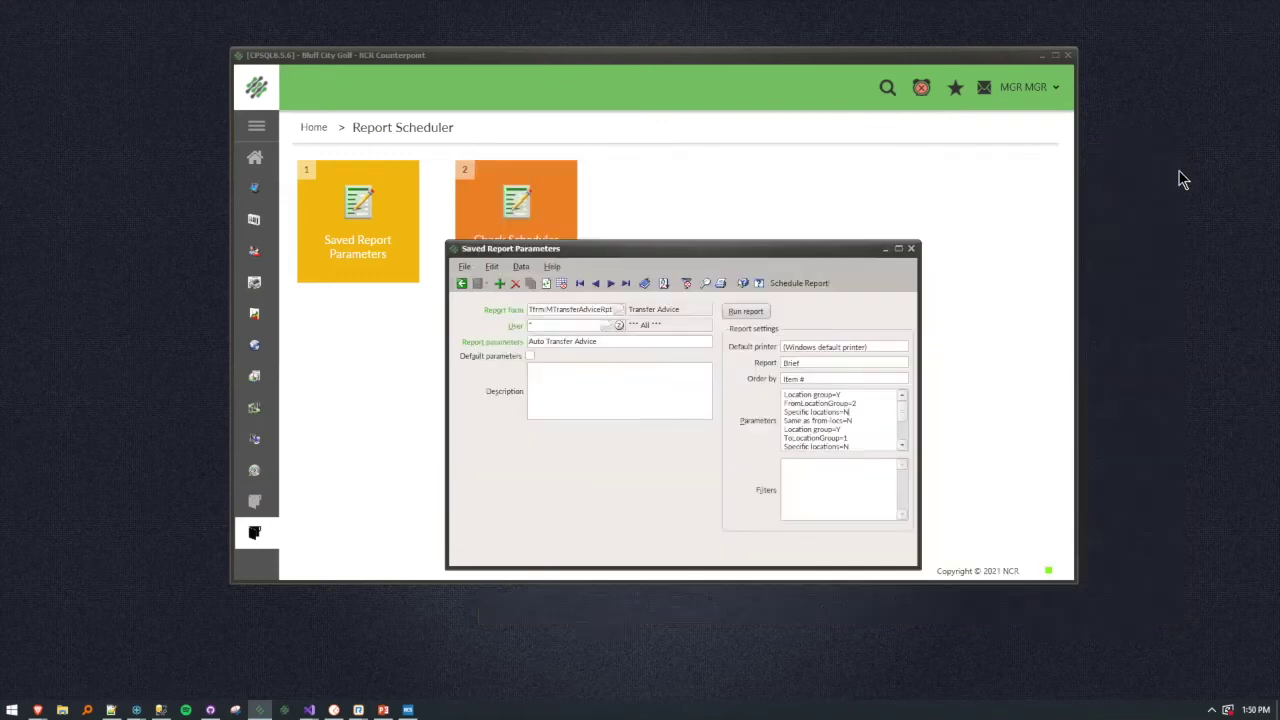
{"action": "left_click", "coordinate": [911, 248]}
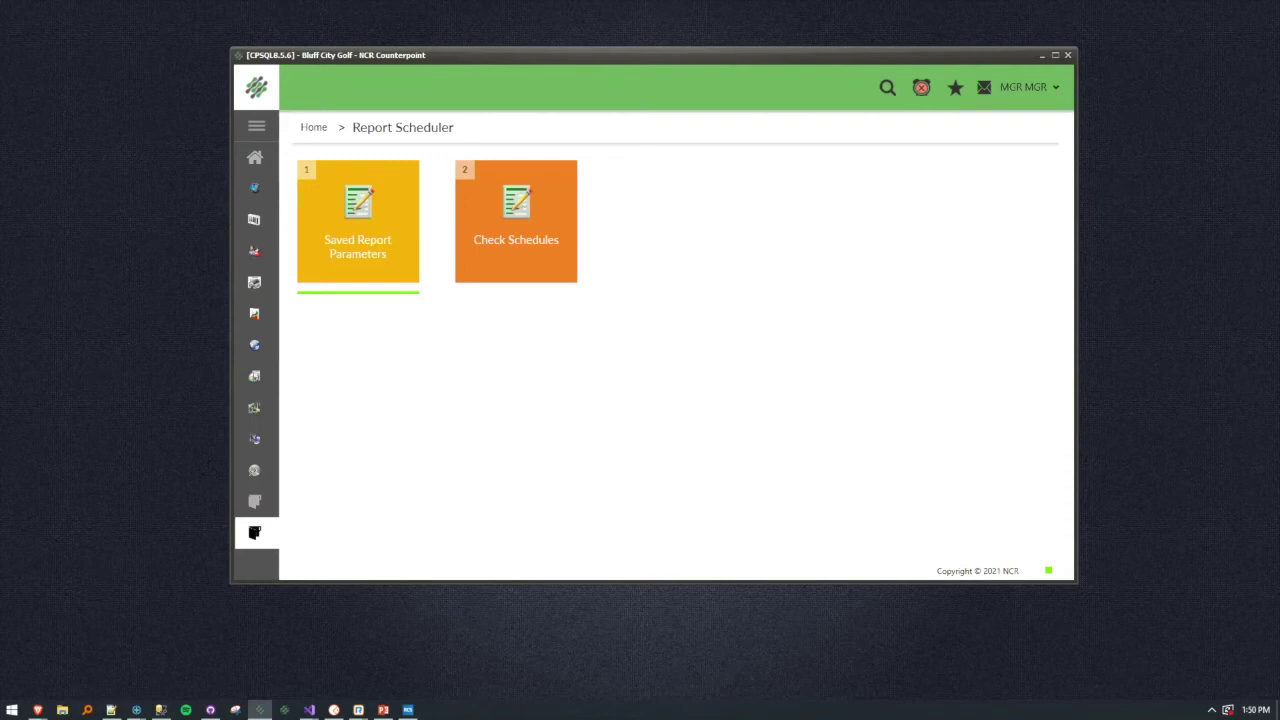
{"action": "key", "text": "alt+Tab"}
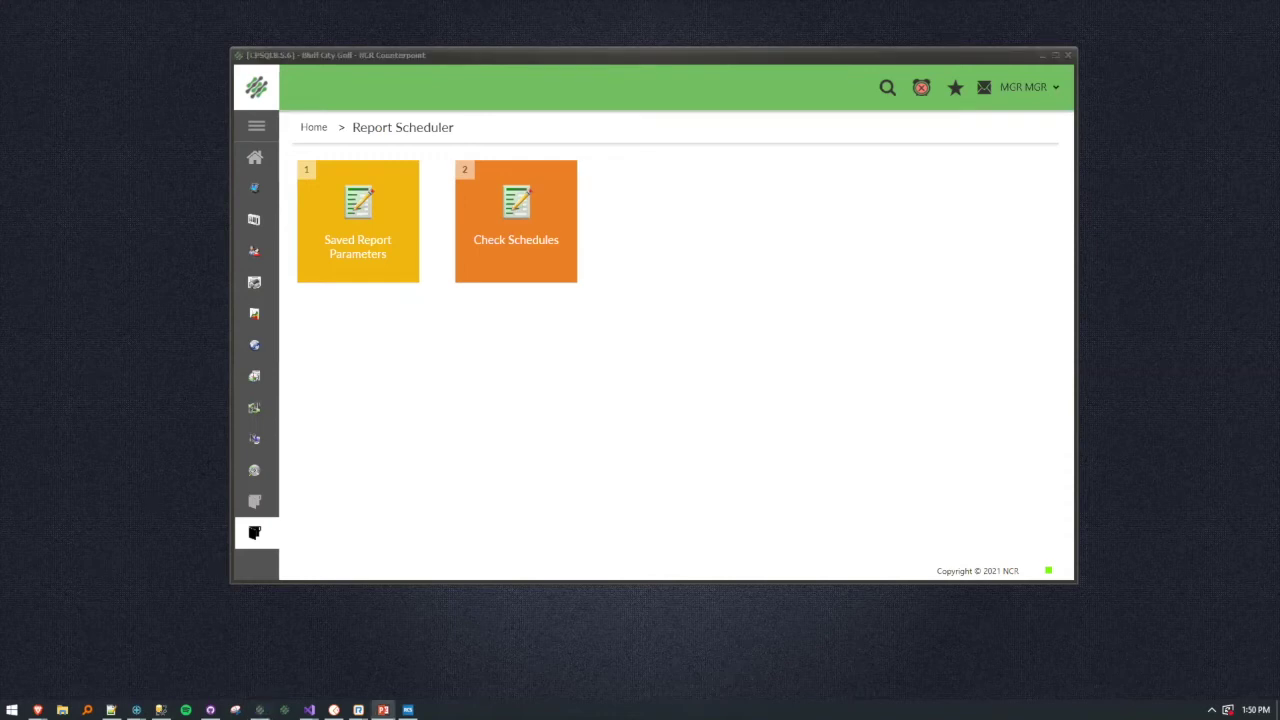
{"action": "key", "text": "shift+F5"}
{"action": "left_click", "coordinate": [408, 710]}
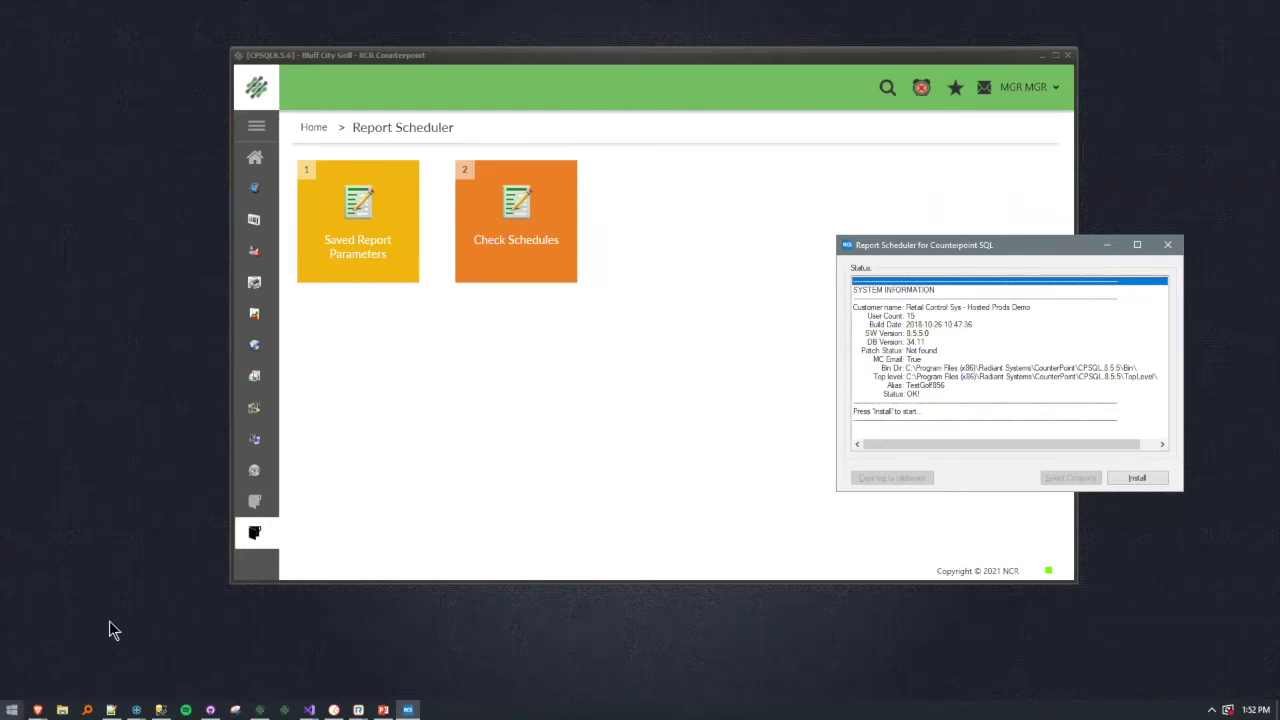
{"action": "left_click", "coordinate": [1107, 244]}
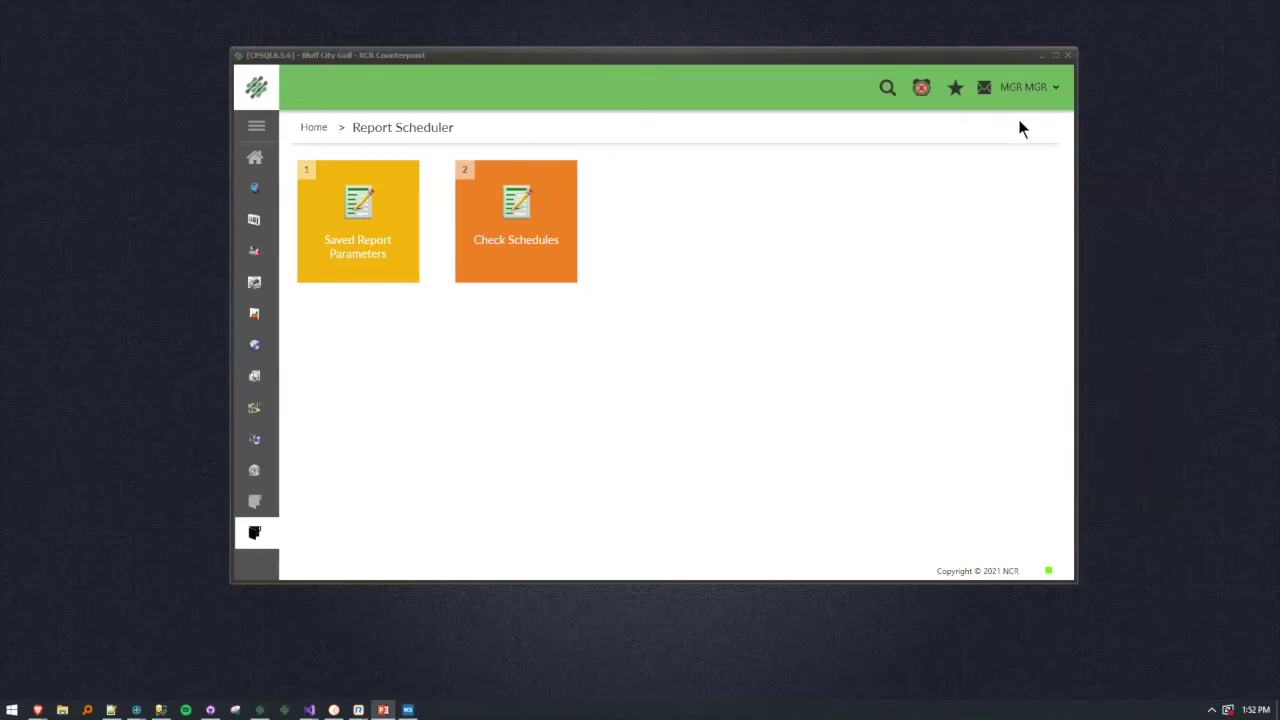
Search the menu for 'ticket history' and open the Ticket History report.
{"action": "left_click", "coordinate": [883, 90]}
{"action": "type", "text": "ti"}
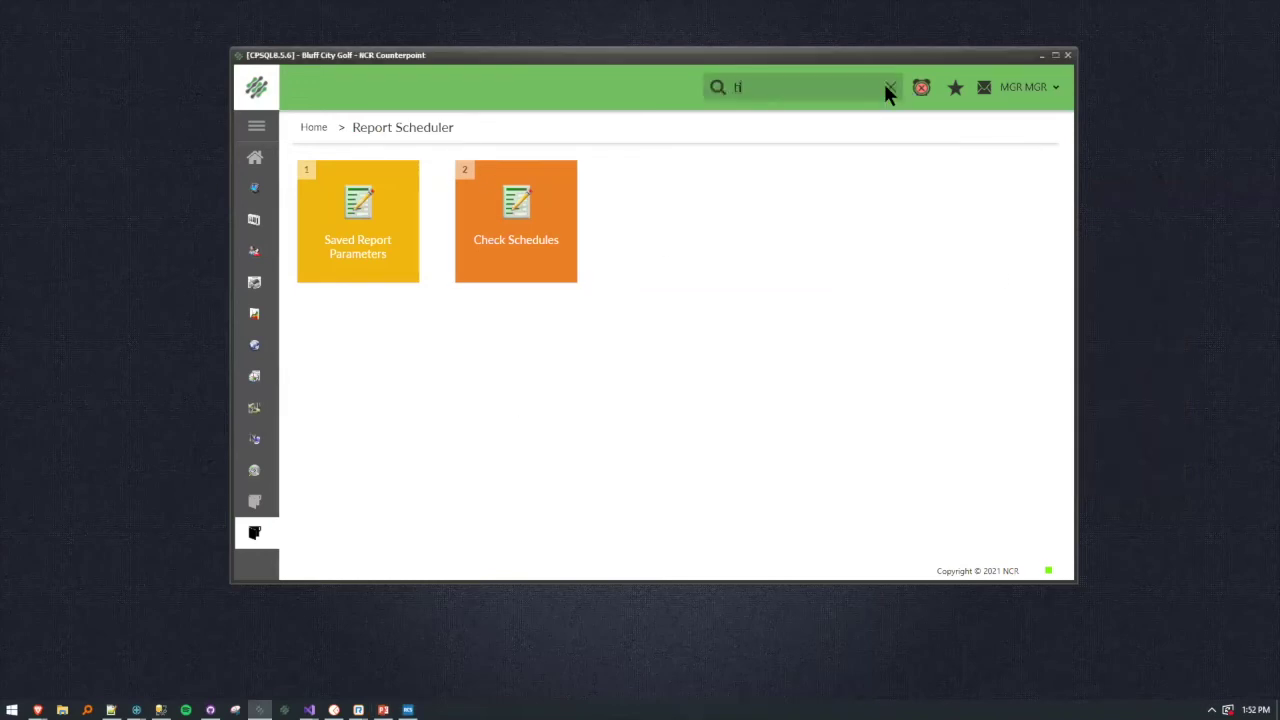
{"action": "type", "text": "cket history"}
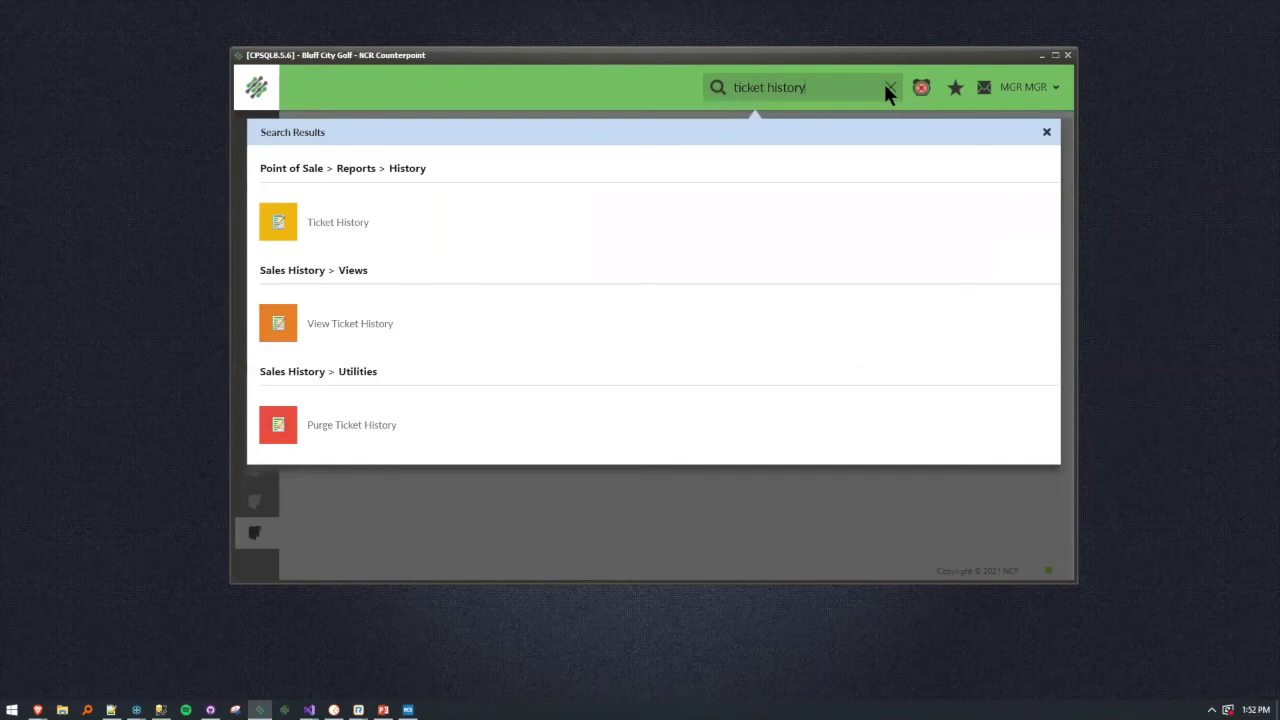
{"action": "left_click", "coordinate": [281, 238]}
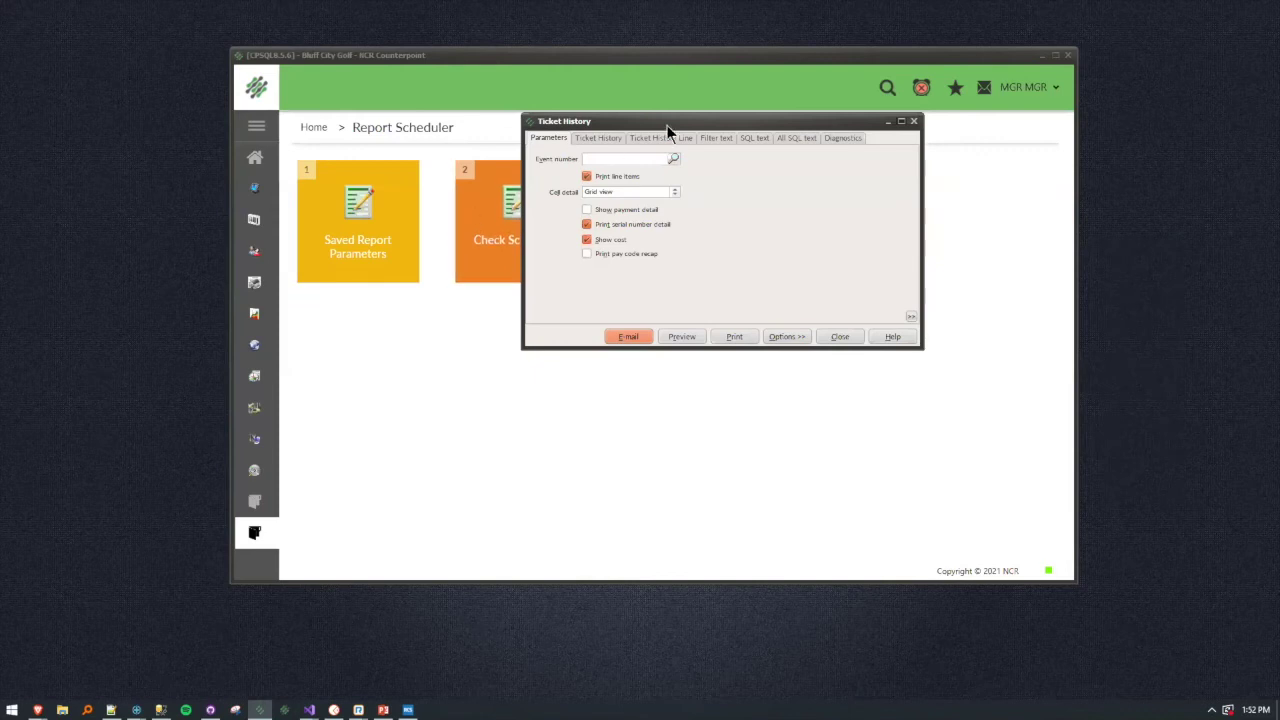
Reposition the report window and settle on the blank Ticket History filter fields.
{"action": "left_click", "coordinate": [598, 138]}
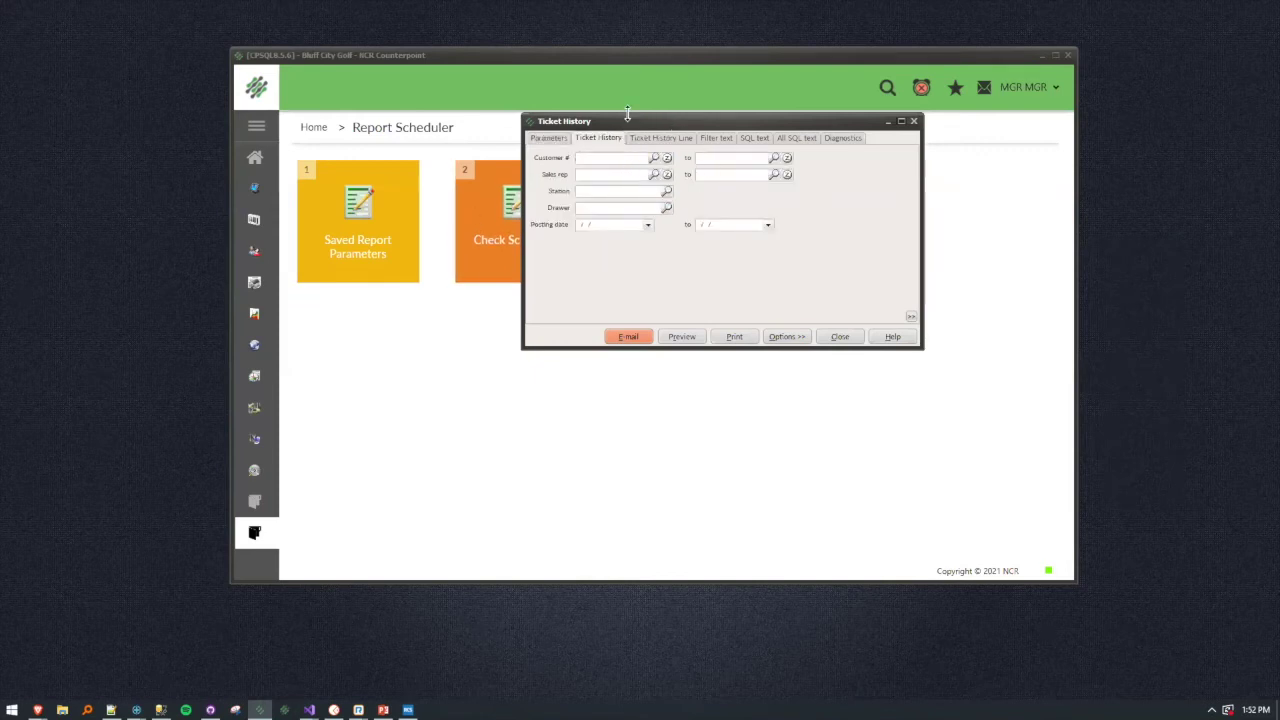
{"action": "left_click_drag", "start_coordinate": [668, 125], "coordinate": [743, 234]}
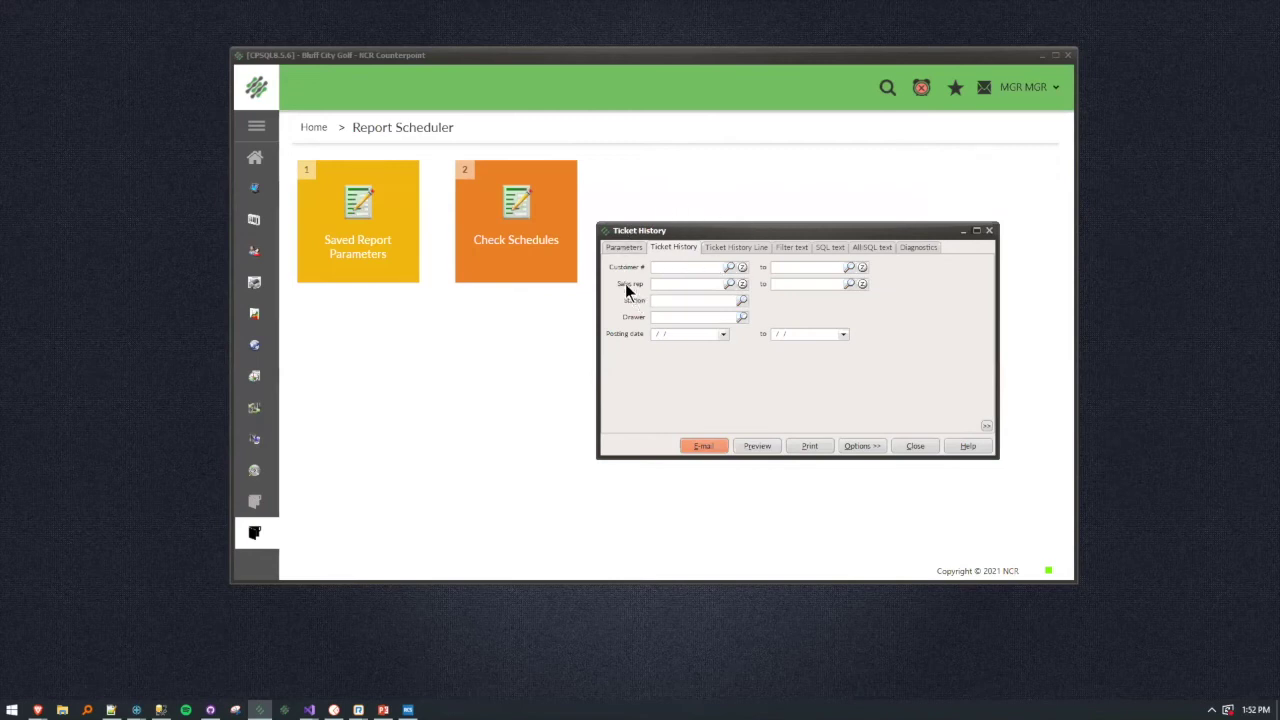
{"action": "left_click", "coordinate": [618, 248]}
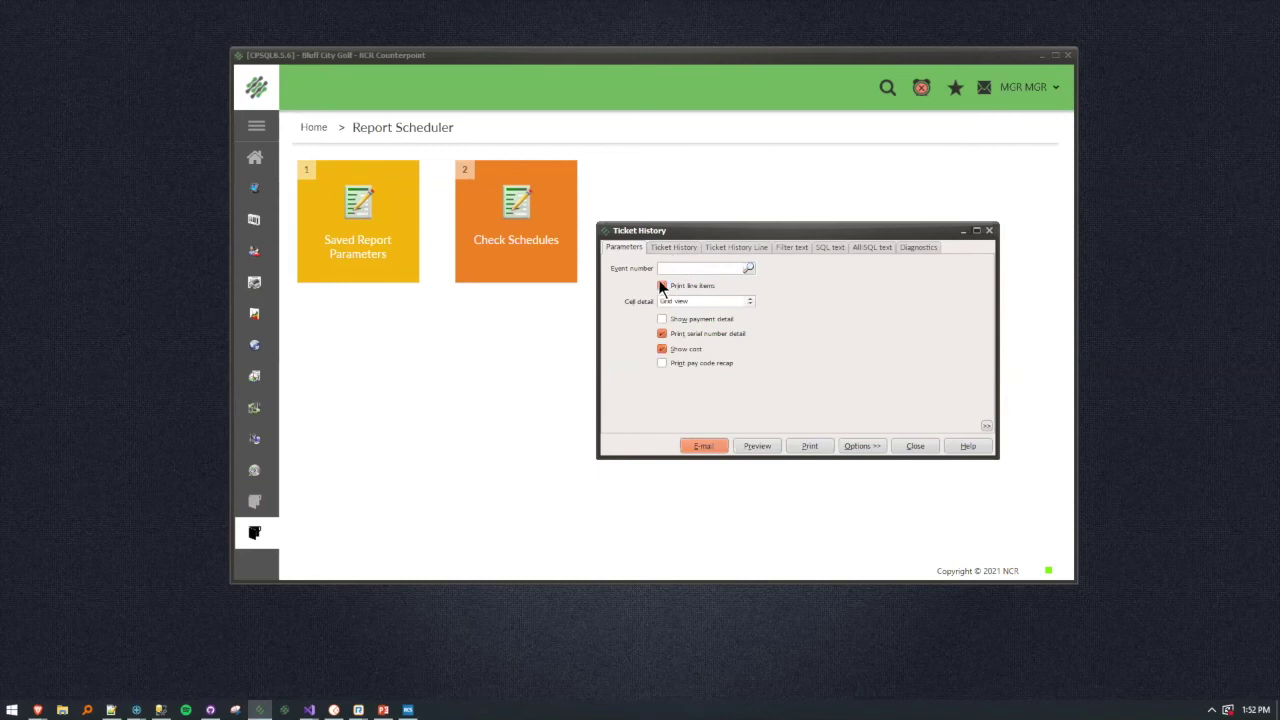
{"action": "left_click", "coordinate": [670, 246]}
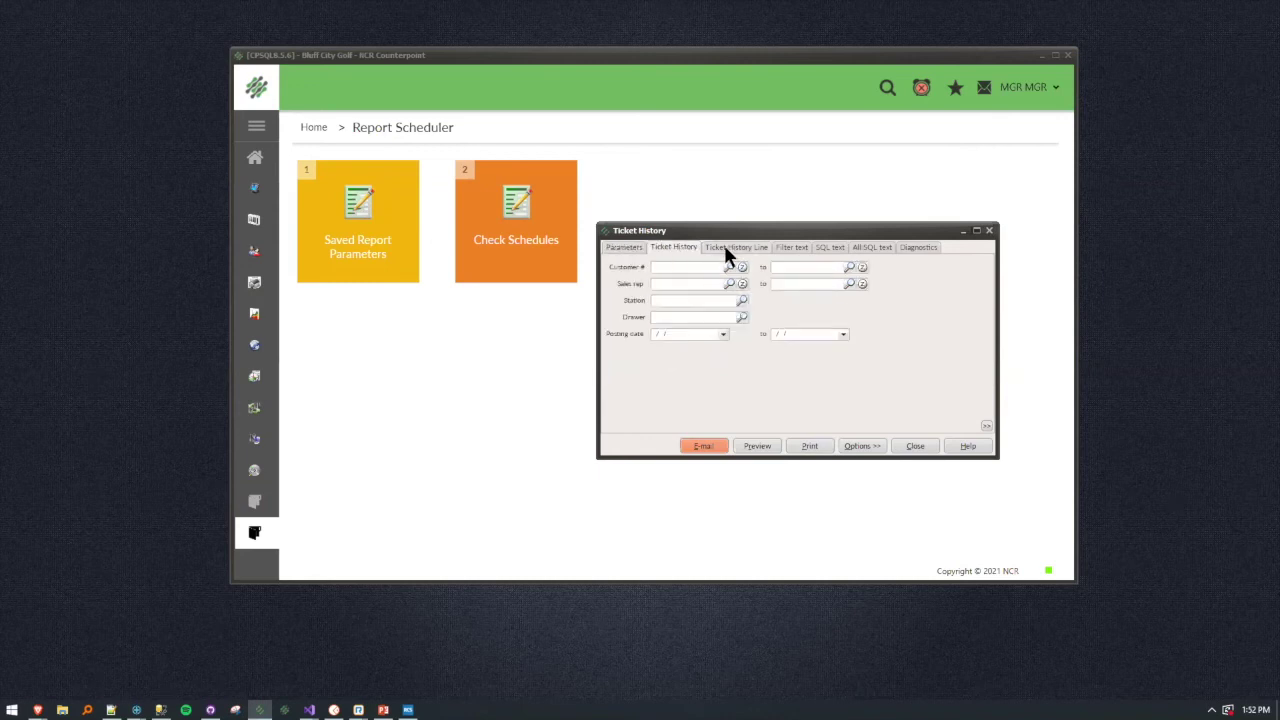
{"action": "left_click", "coordinate": [706, 247]}
{"action": "left_click", "coordinate": [676, 246]}
{"action": "left_click", "coordinate": [730, 248]}
{"action": "left_click", "coordinate": [692, 247]}
Customize the filters and disable the Customer #, Sales rep, Station and Drawer conditions.
{"action": "right_click", "coordinate": [782, 306]}
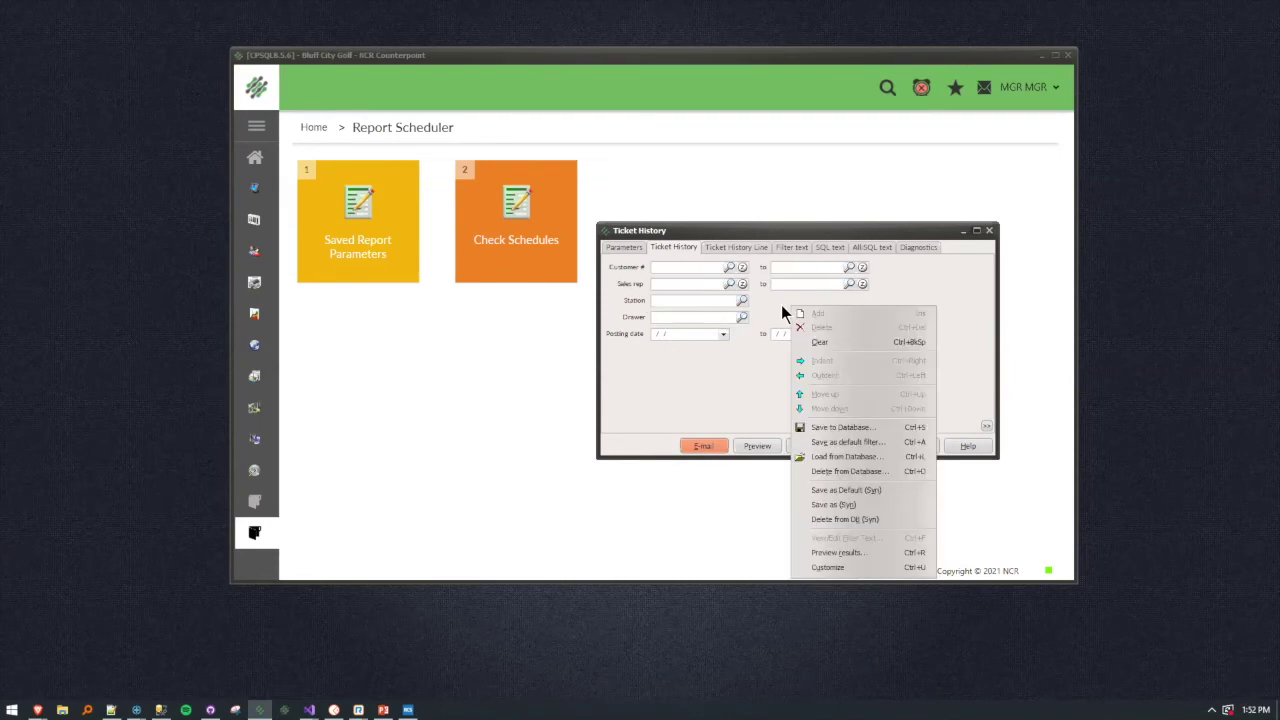
{"action": "left_click", "coordinate": [849, 569]}
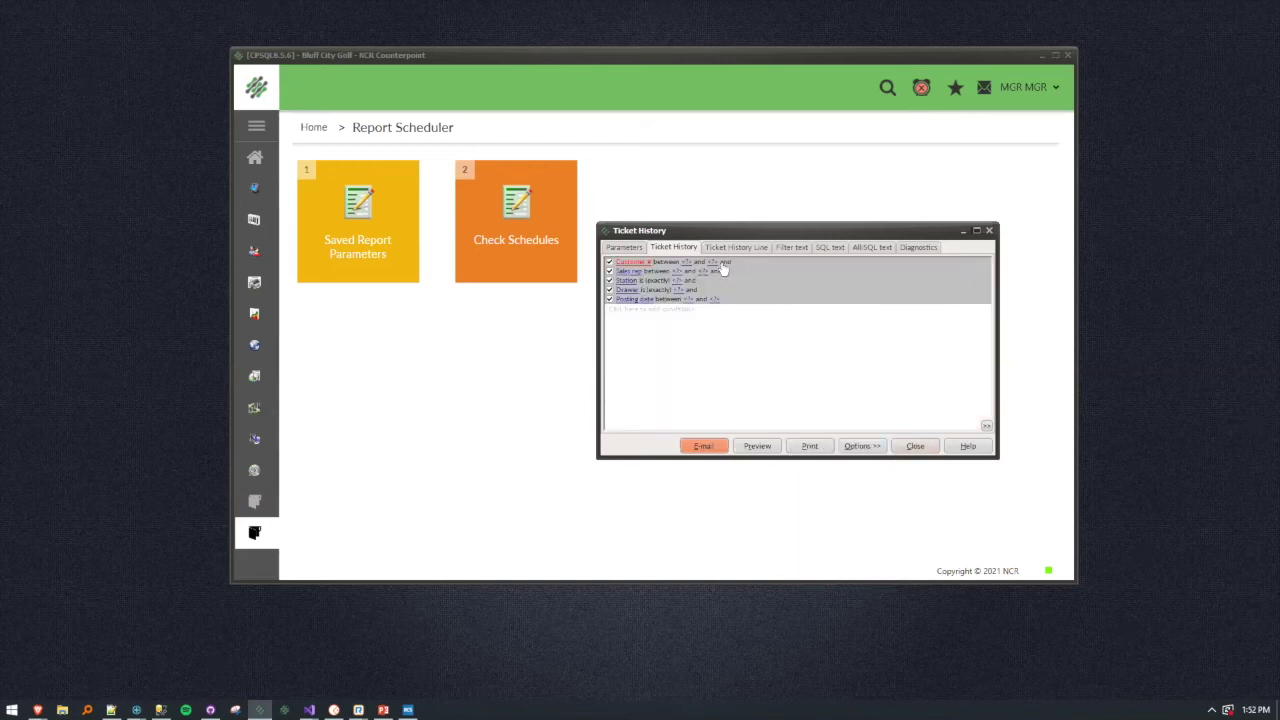
{"action": "left_click", "coordinate": [610, 262]}
{"action": "left_click", "coordinate": [610, 271]}
{"action": "left_click", "coordinate": [609, 280]}
{"action": "left_click", "coordinate": [608, 290]}
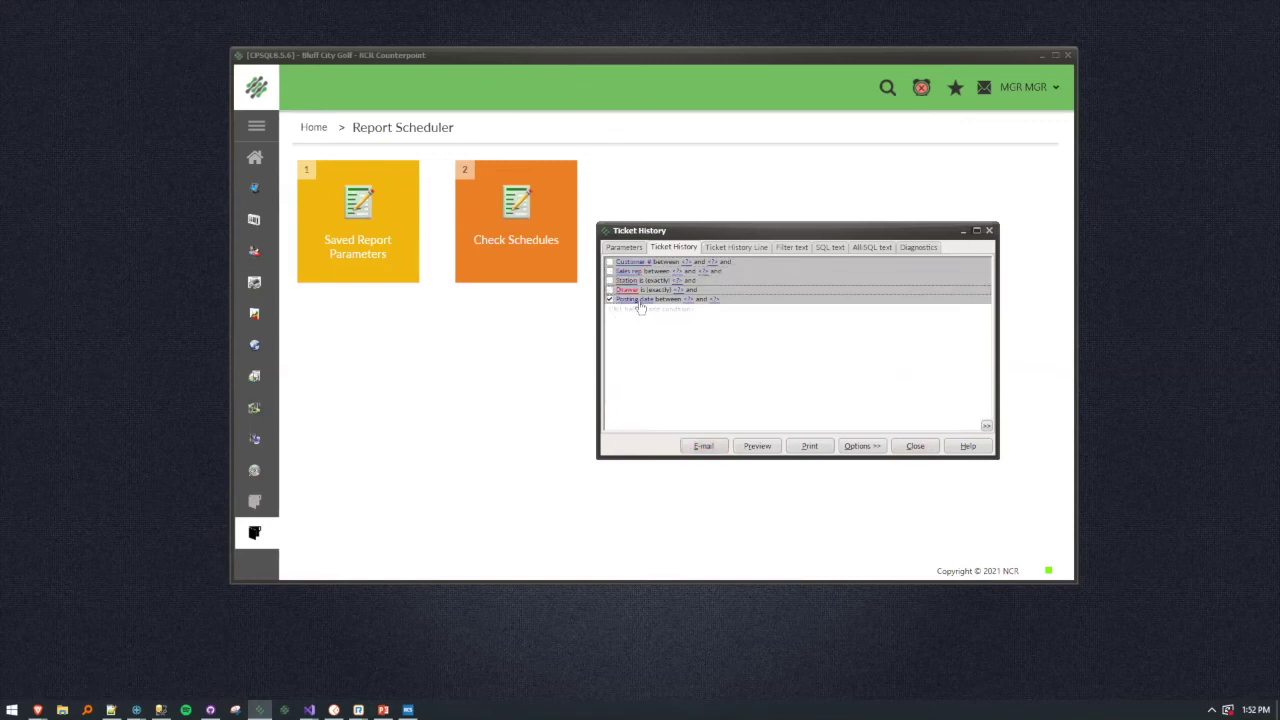
Change the date condition to Business date 'is in last month' and leave Customize.
{"action": "left_click", "coordinate": [632, 299]}
{"action": "key", "text": "b"}
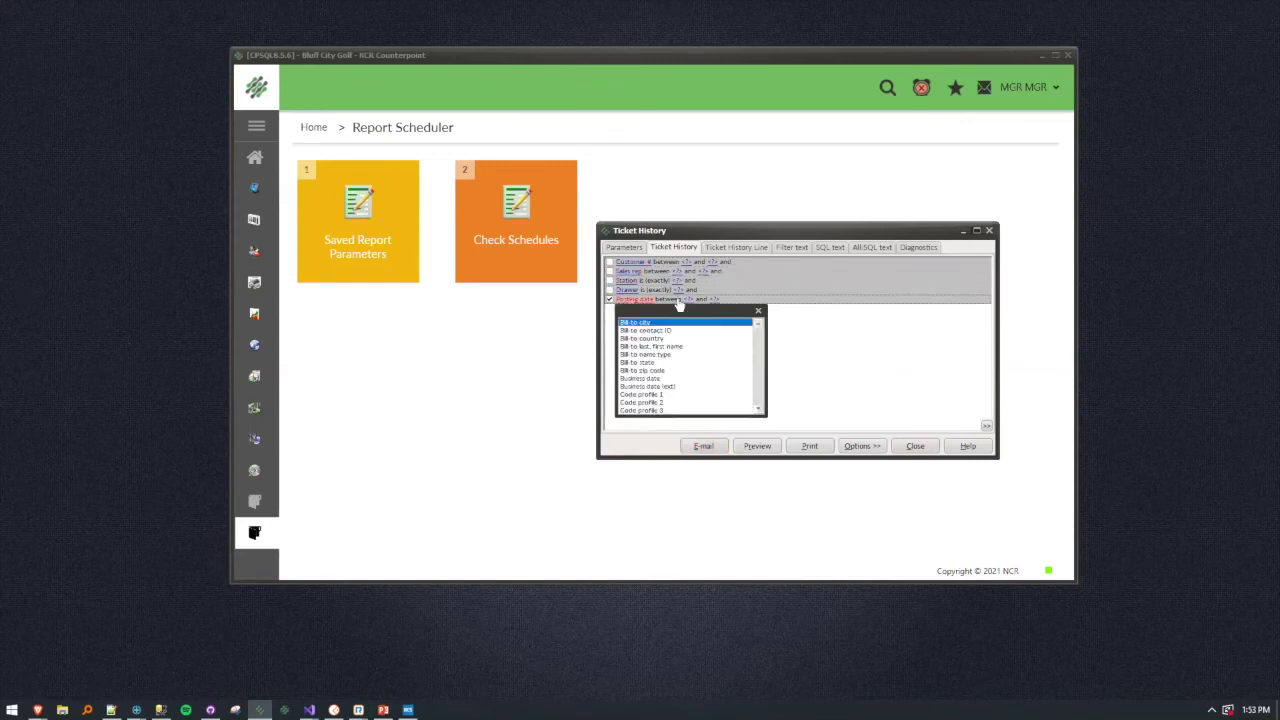
{"action": "left_click", "coordinate": [654, 379]}
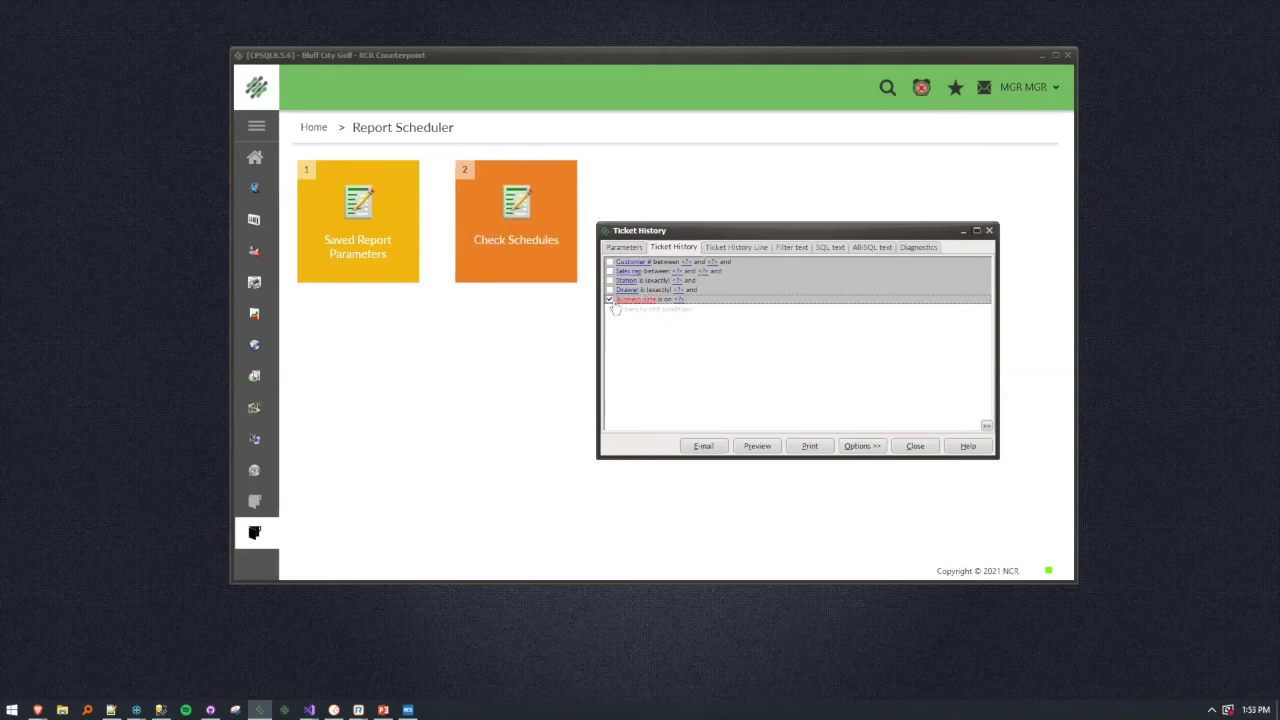
{"action": "left_click", "coordinate": [668, 300]}
{"action": "left_click", "coordinate": [893, 378]}
{"action": "left_click", "coordinate": [668, 300]}
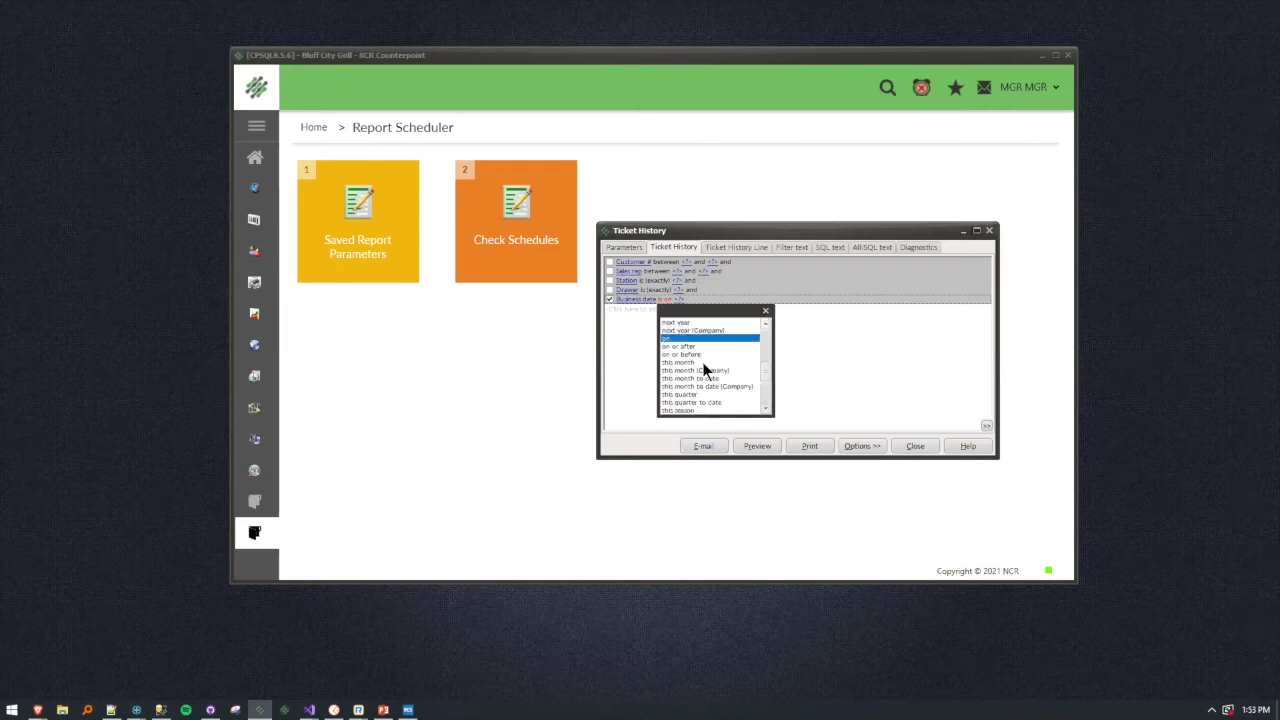
{"action": "scroll", "coordinate": [703, 370], "scroll_direction": "up", "scroll_amount": 5}
{"action": "scroll", "coordinate": [703, 376], "scroll_direction": "up", "scroll_amount": 2}
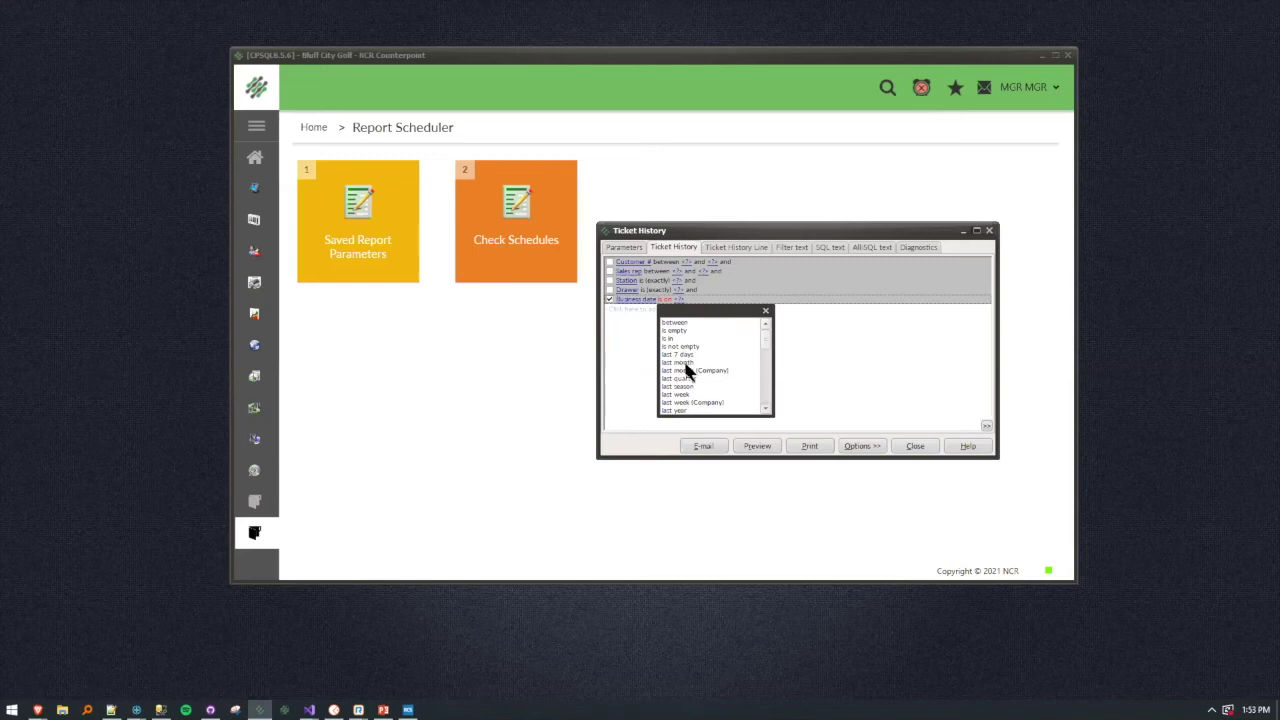
{"action": "left_click", "coordinate": [685, 363]}
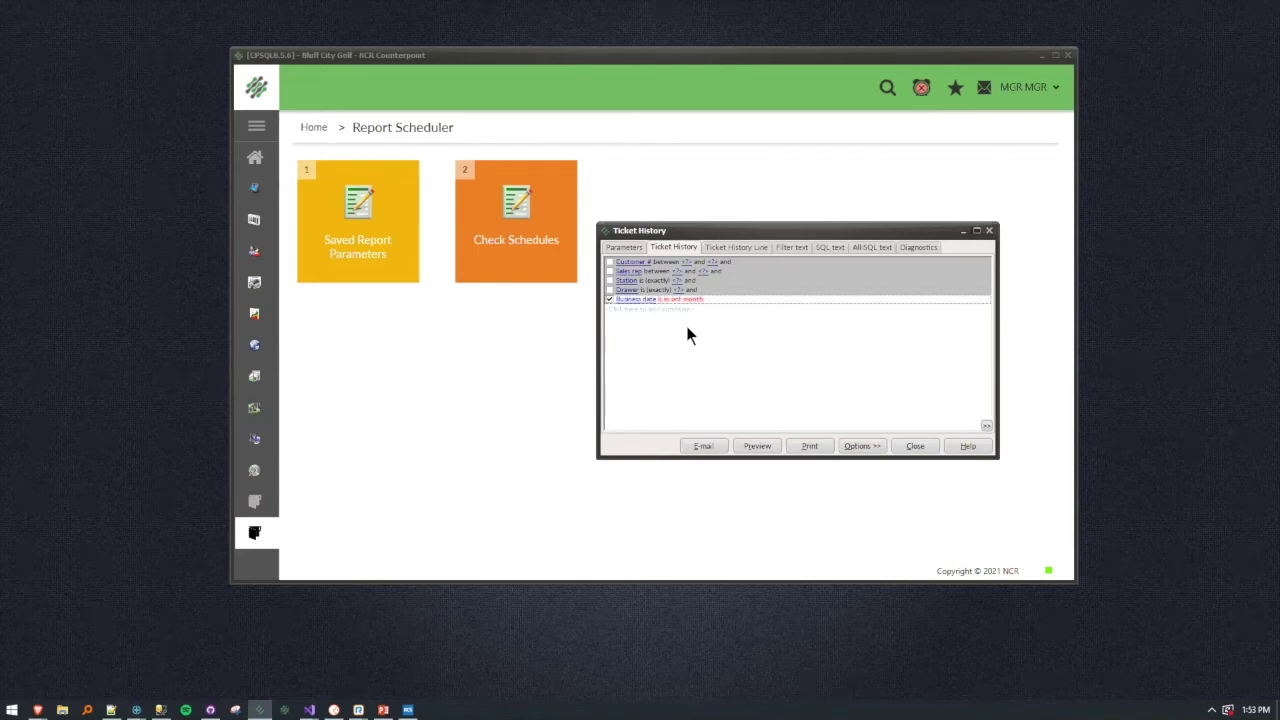
{"action": "right_click", "coordinate": [687, 327]}
{"action": "left_click", "coordinate": [736, 590]}
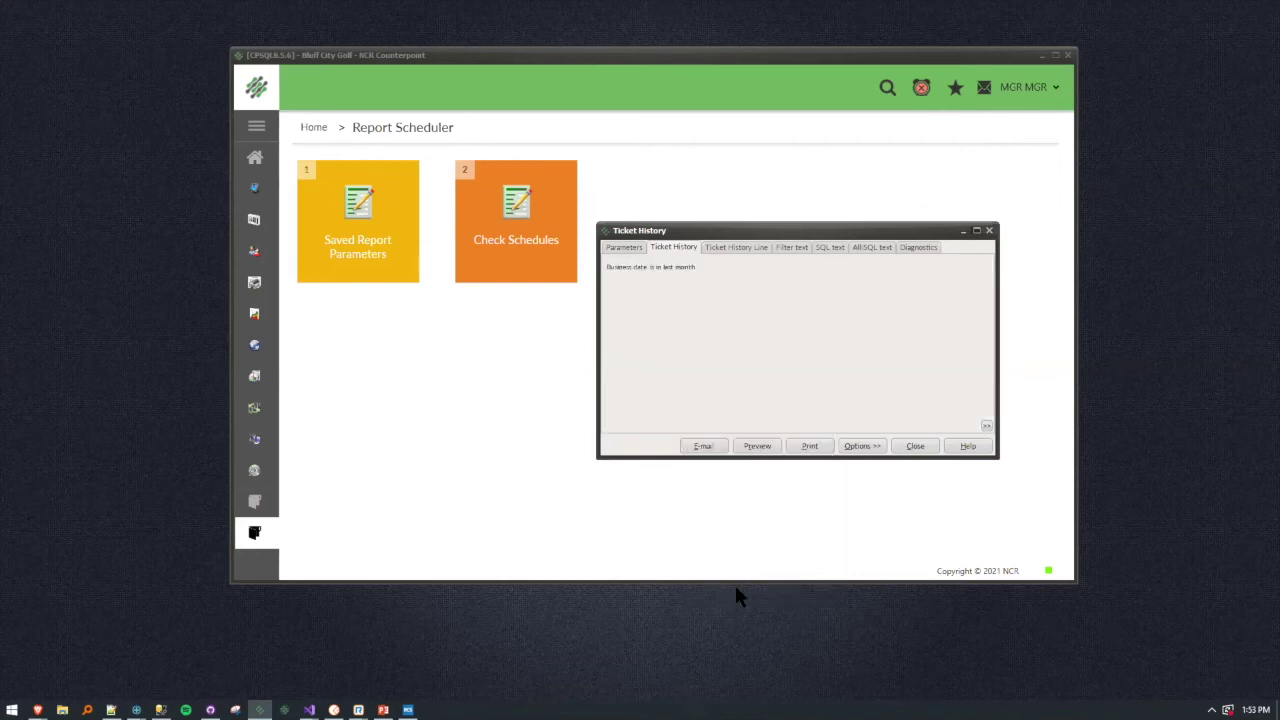
Save the Ticket History filters as public report parameters named 'Last Month Tickets'.
{"action": "left_click", "coordinate": [626, 248]}
{"action": "left_click", "coordinate": [663, 248]}
{"action": "left_click", "coordinate": [863, 449]}
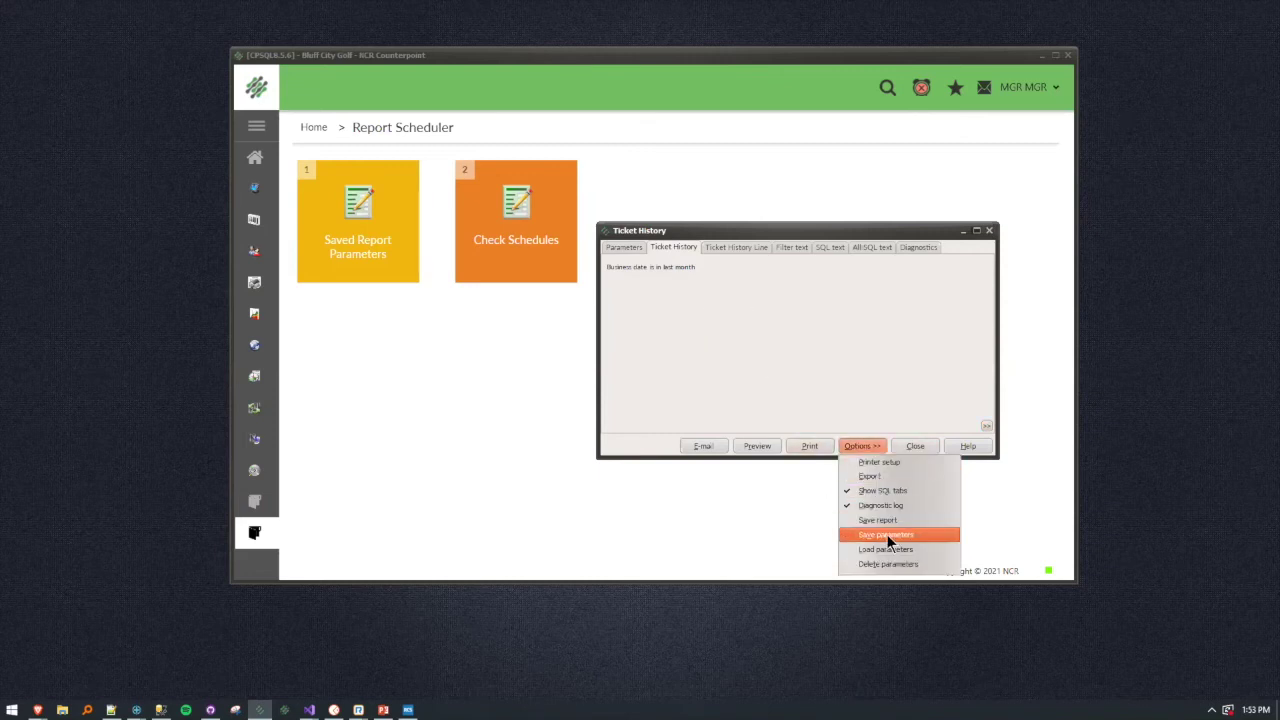
{"action": "left_click", "coordinate": [886, 534]}
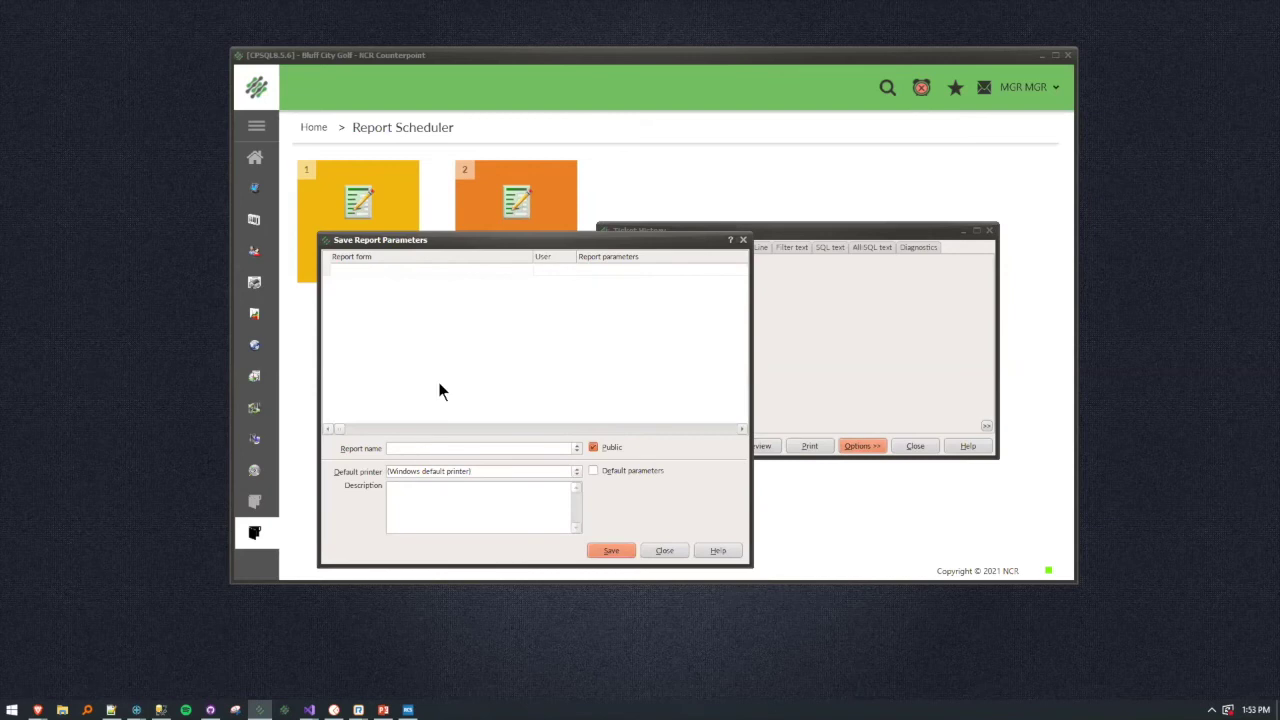
{"action": "type", "text": "Last Month Ticketsd"}
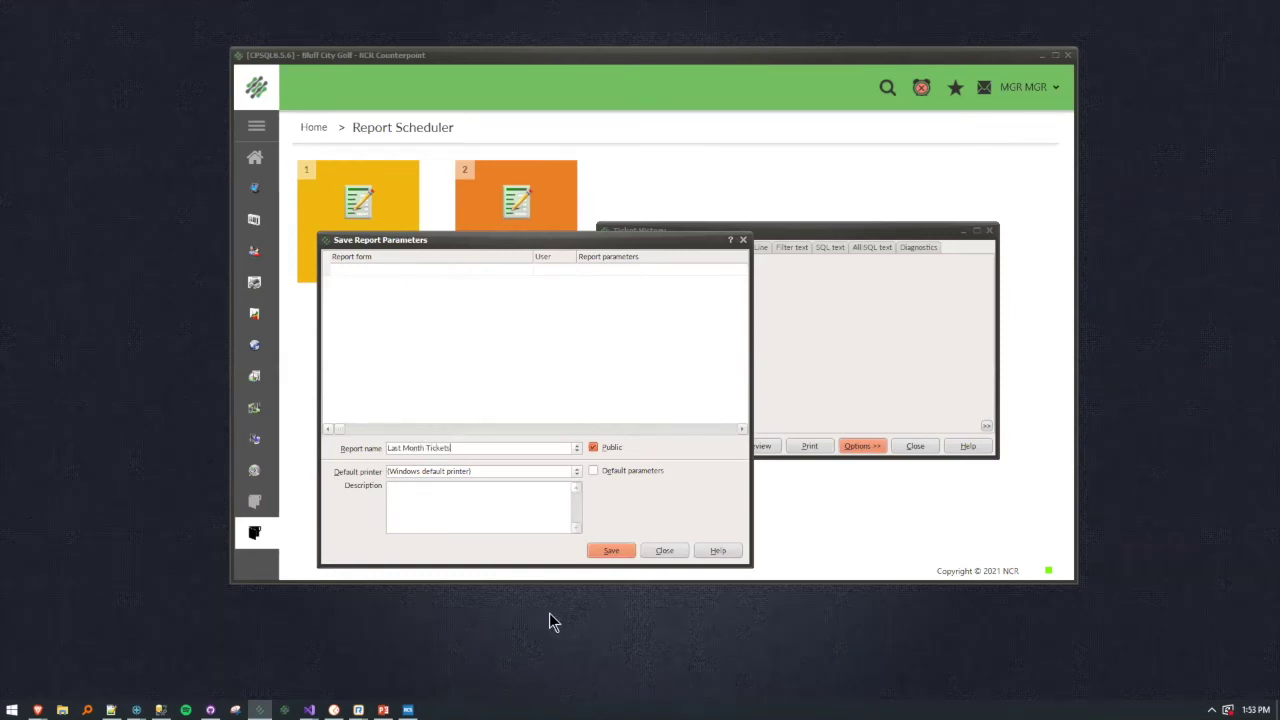
{"action": "left_click", "coordinate": [612, 551]}
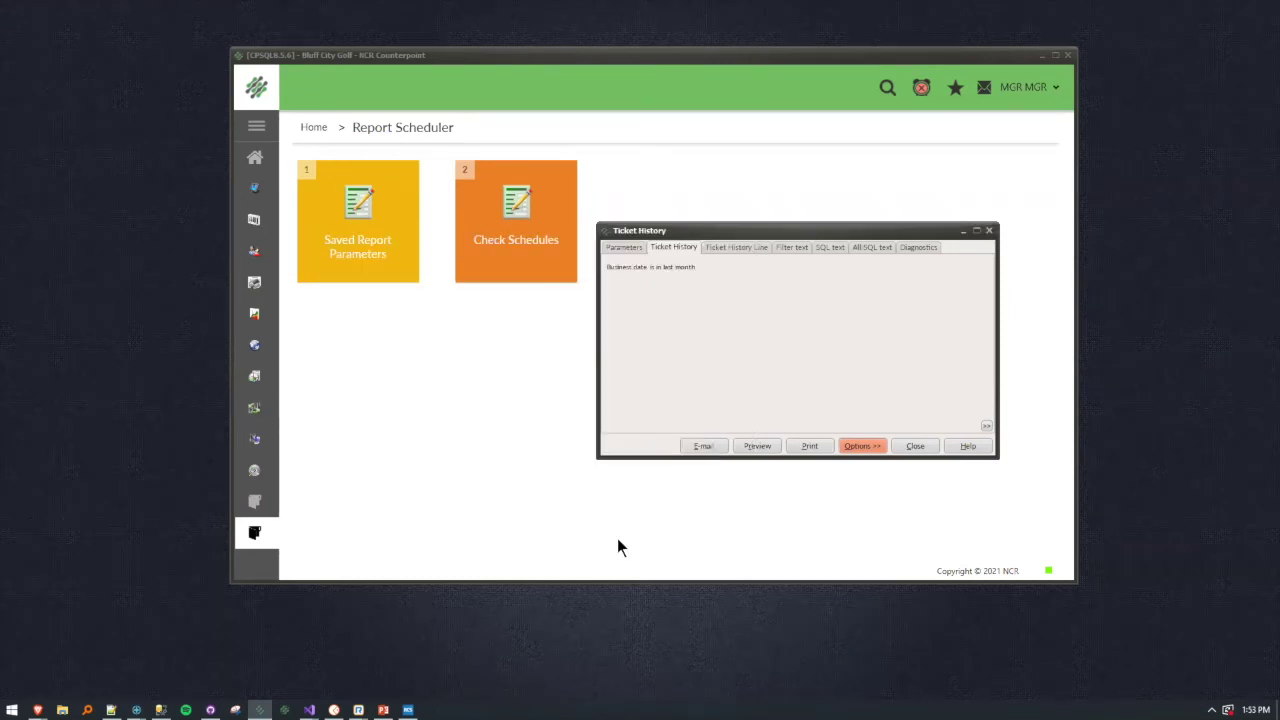
Close Ticket History and open Saved Report Parameters from the Report Scheduler.
{"action": "left_click", "coordinate": [916, 446]}
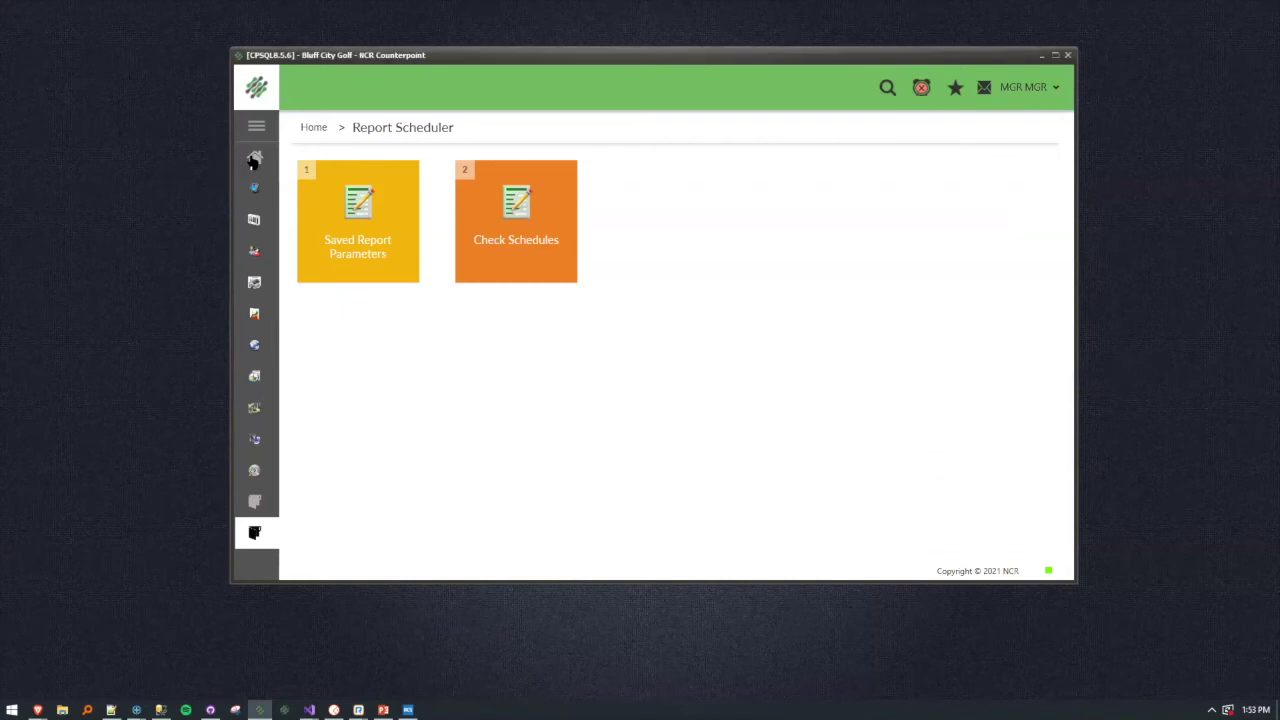
{"action": "left_click", "coordinate": [254, 160]}
{"action": "left_click", "coordinate": [336, 541]}
{"action": "left_click", "coordinate": [340, 220]}
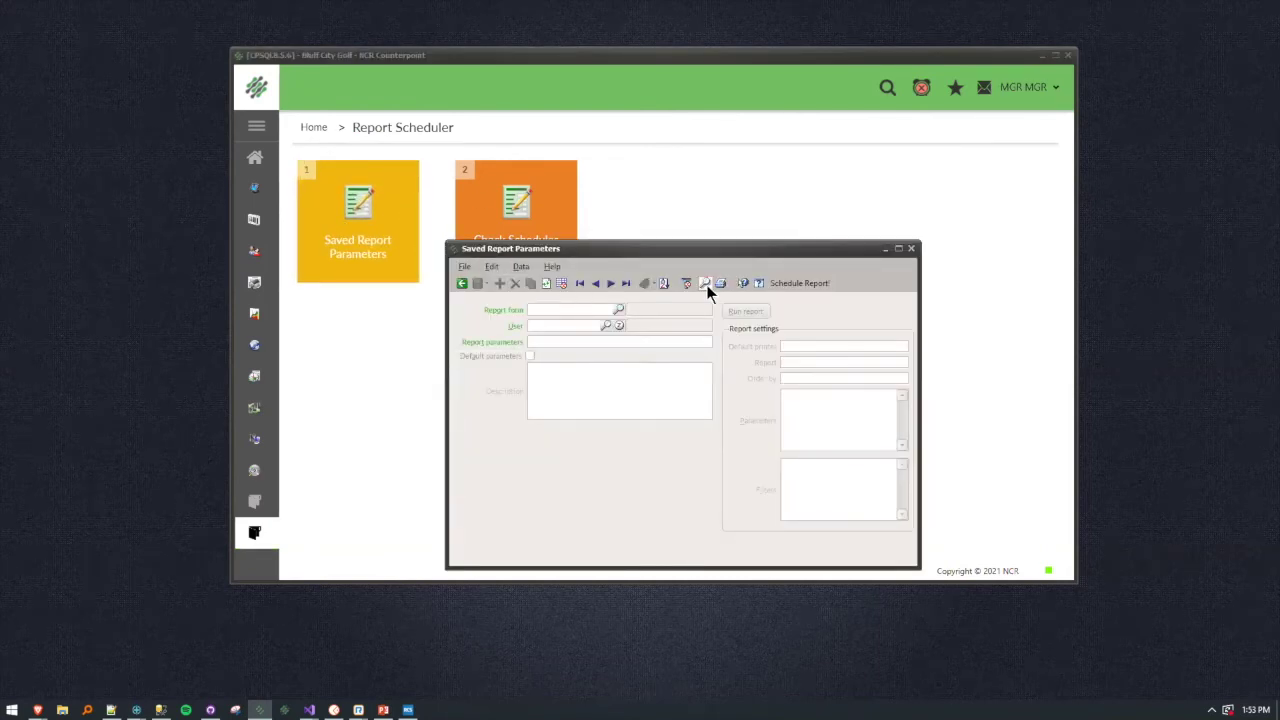
Look up 'last month', load the Last Month Tickets parameters and start a schedule.
{"action": "left_click", "coordinate": [706, 283]}
{"action": "type", "text": "last month"}
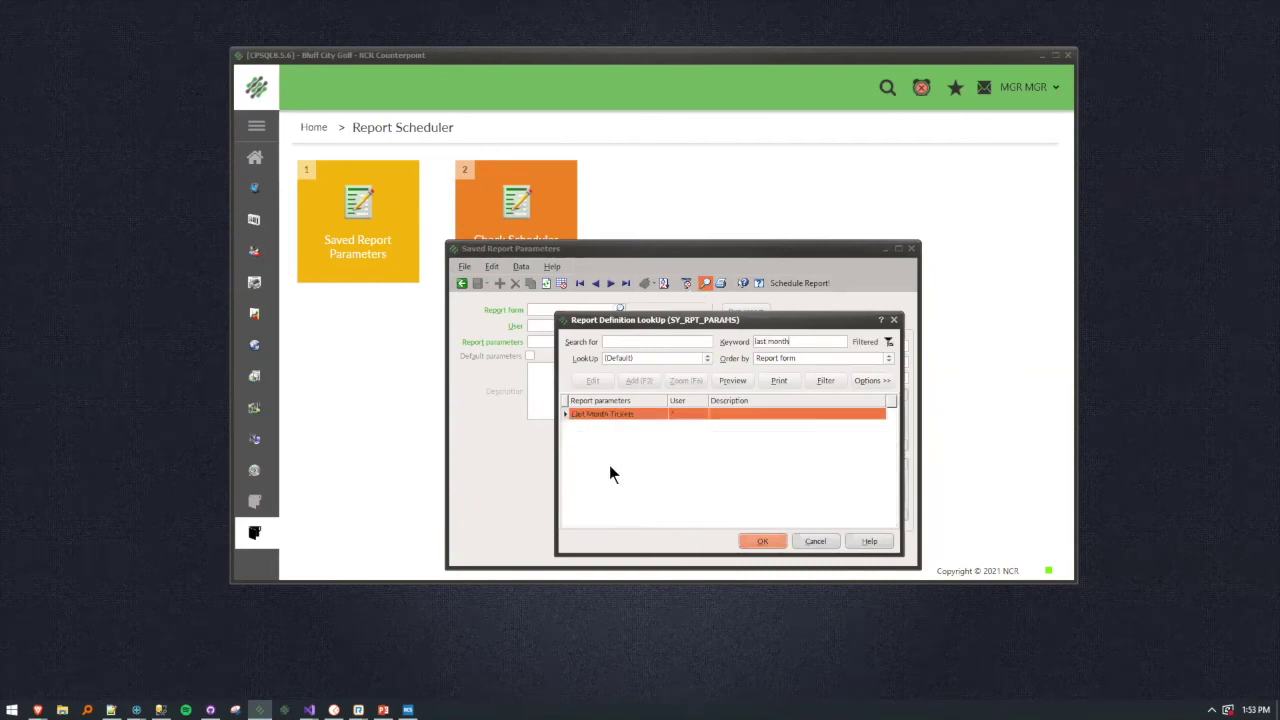
{"action": "left_click", "coordinate": [760, 541]}
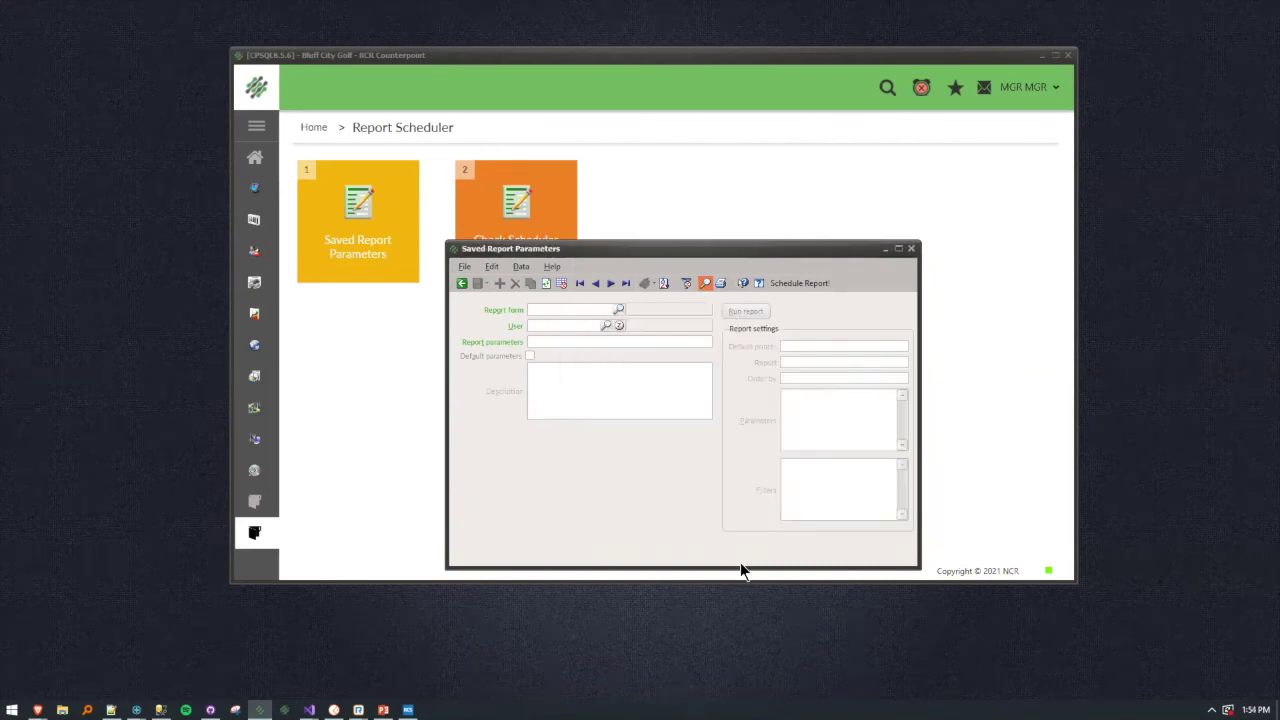
{"action": "left_click", "coordinate": [809, 286]}
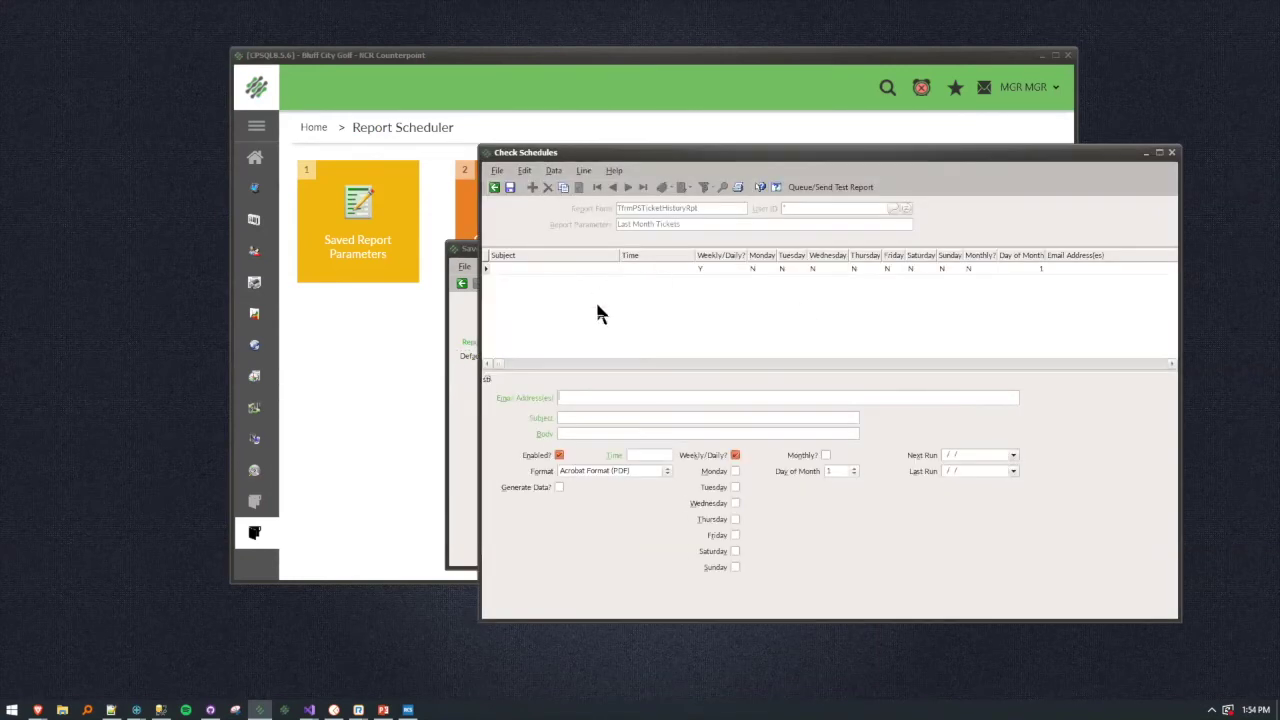
Save a monthly 'Ticket Report' email schedule to the recipient, body 'Do Not Reply', at 9:00.
{"action": "type", "text": "Ticket Report"}
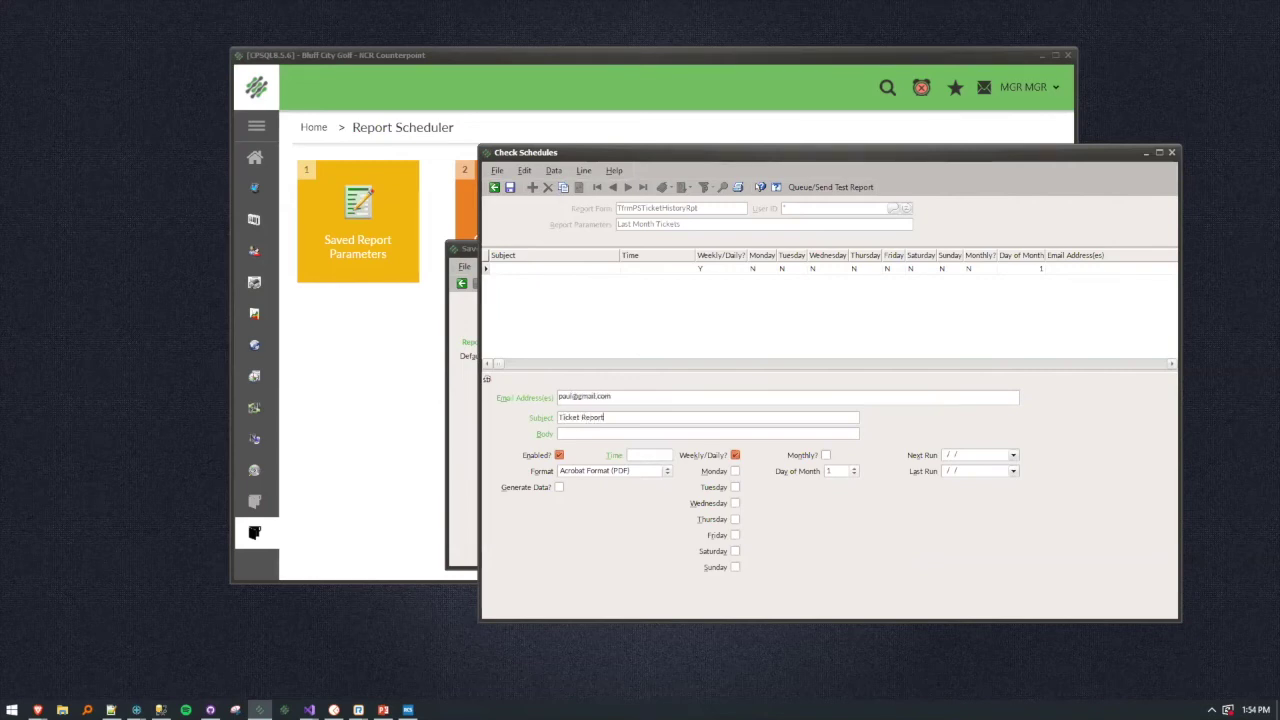
{"action": "type", "text": "Do Not "}
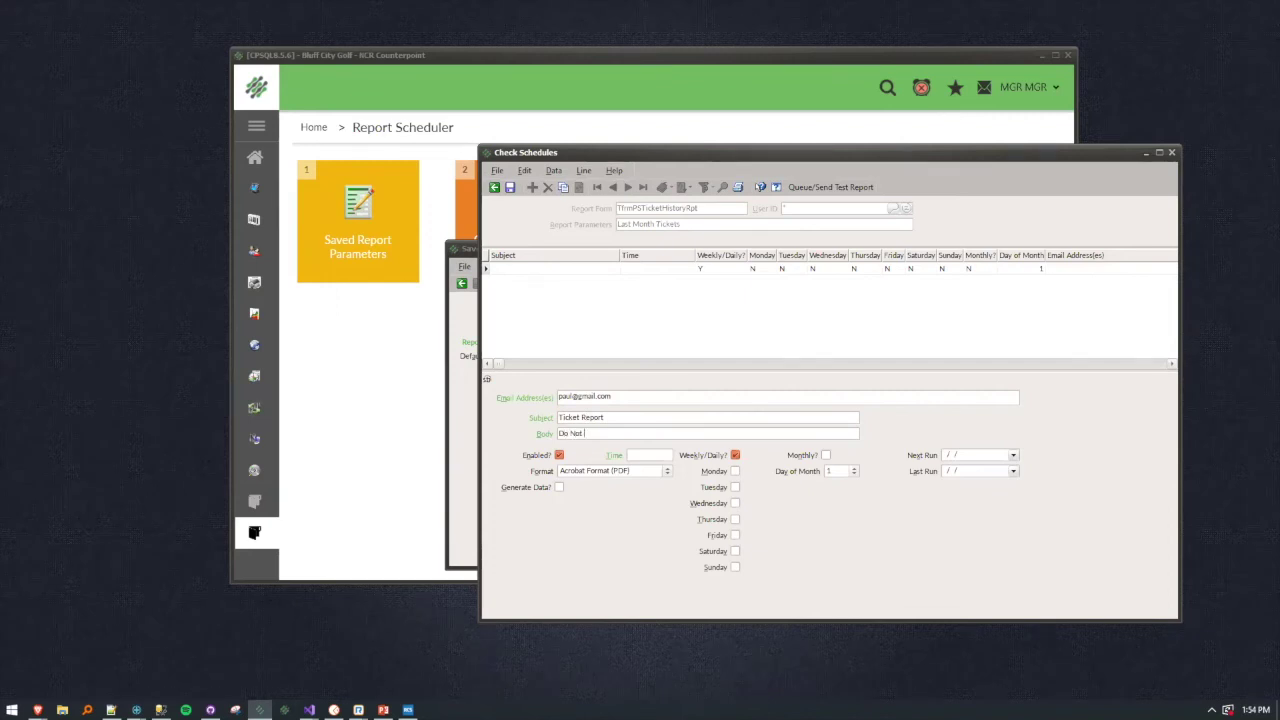
{"action": "type", "text": "Reply"}
{"action": "left_click", "coordinate": [640, 457]}
{"action": "type", "text": "9"}
{"action": "left_click", "coordinate": [735, 455]}
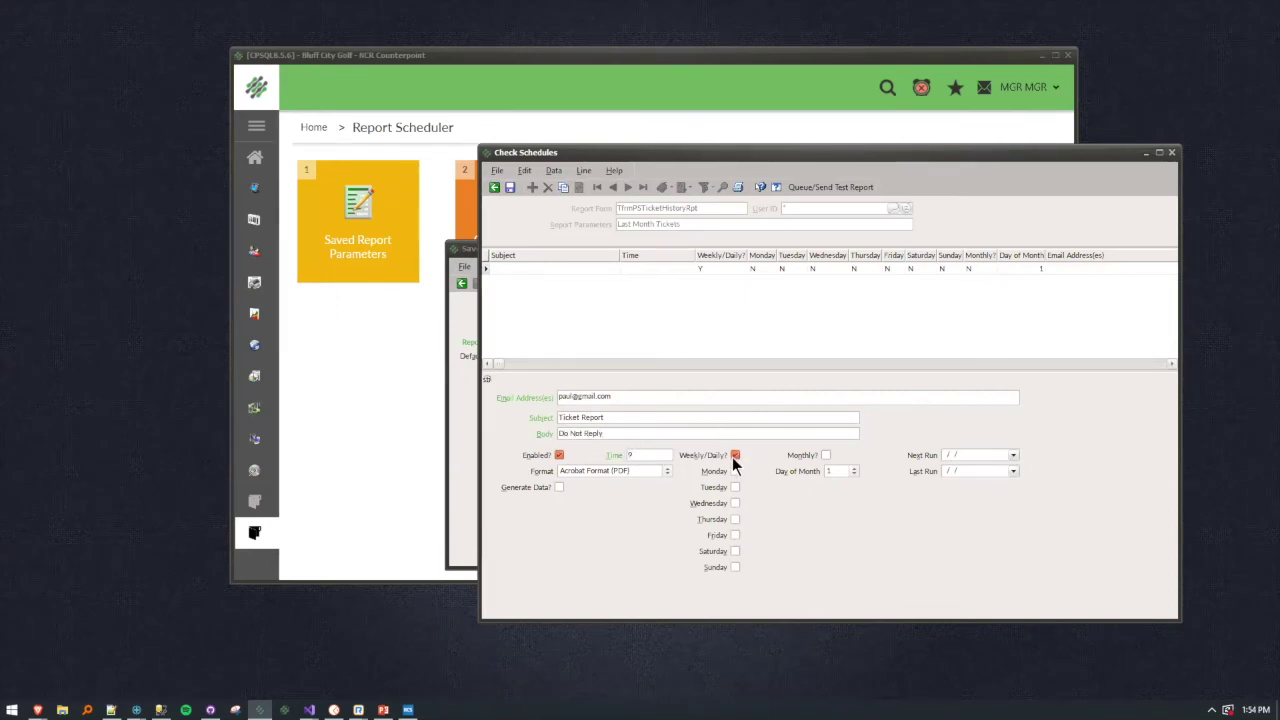
{"action": "left_click", "coordinate": [825, 455]}
{"action": "key", "text": "Tab"}
{"action": "key", "text": "Tab"}
{"action": "key", "text": "Tab"}
{"action": "key", "text": "Tab"}
{"action": "key", "text": "Tab"}
{"action": "key", "text": "Tab"}
{"action": "key", "text": "Tab"}
{"action": "key", "text": "Tab"}
{"action": "key", "text": "Tab"}
{"action": "key", "text": "Tab"}
{"action": "key", "text": "Tab"}
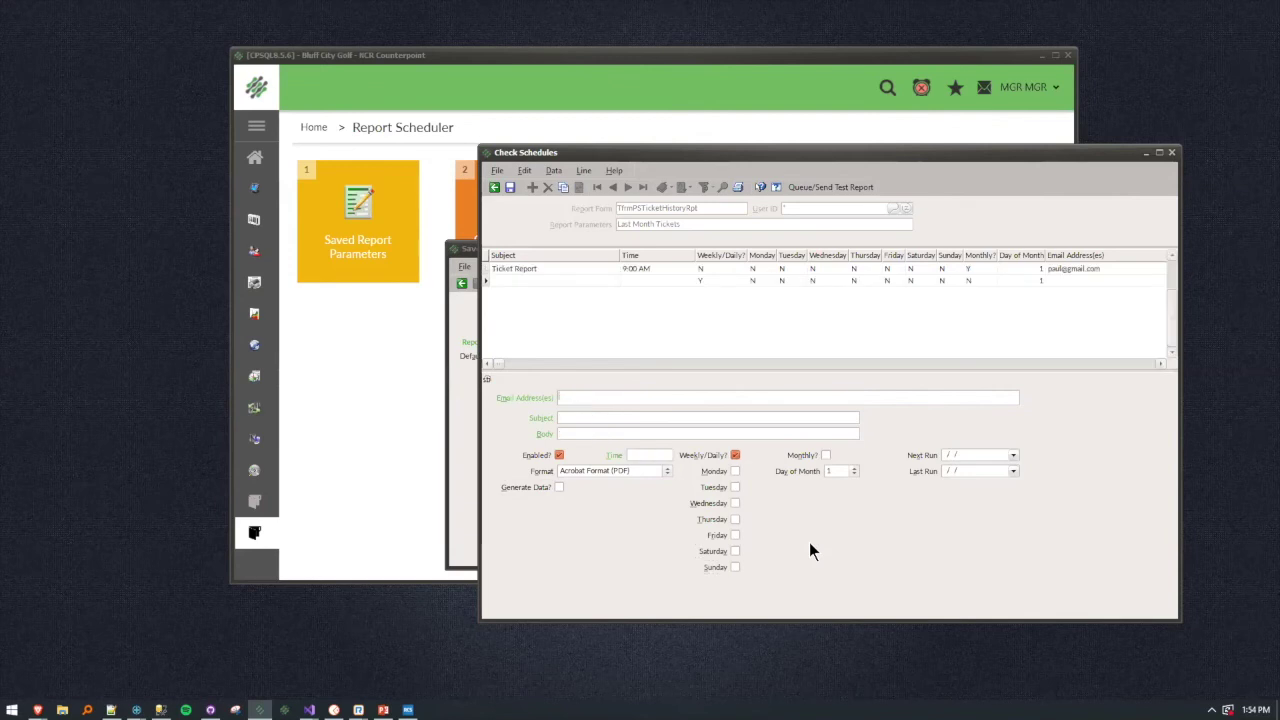
{"action": "left_click", "coordinate": [509, 187]}
Review the Ticket Report schedule row, then close the Check Schedules window.
{"action": "left_click", "coordinate": [524, 270]}
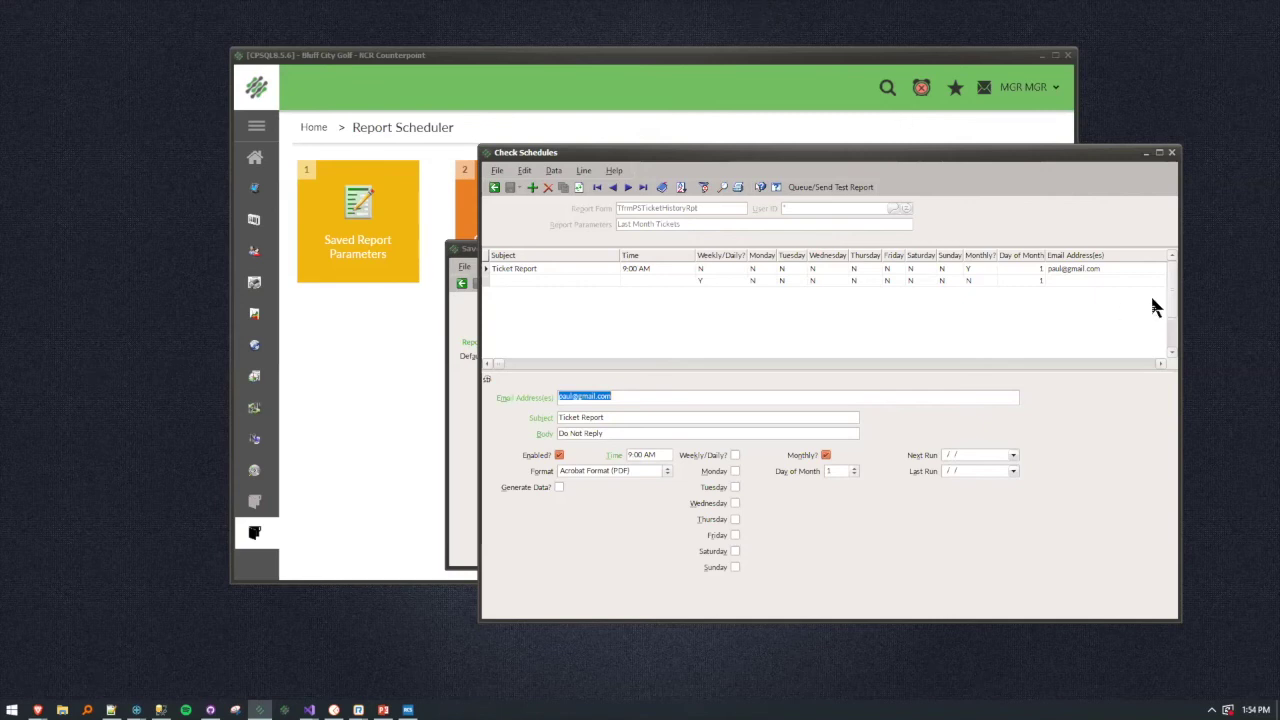
{"action": "left_click", "coordinate": [1171, 152]}
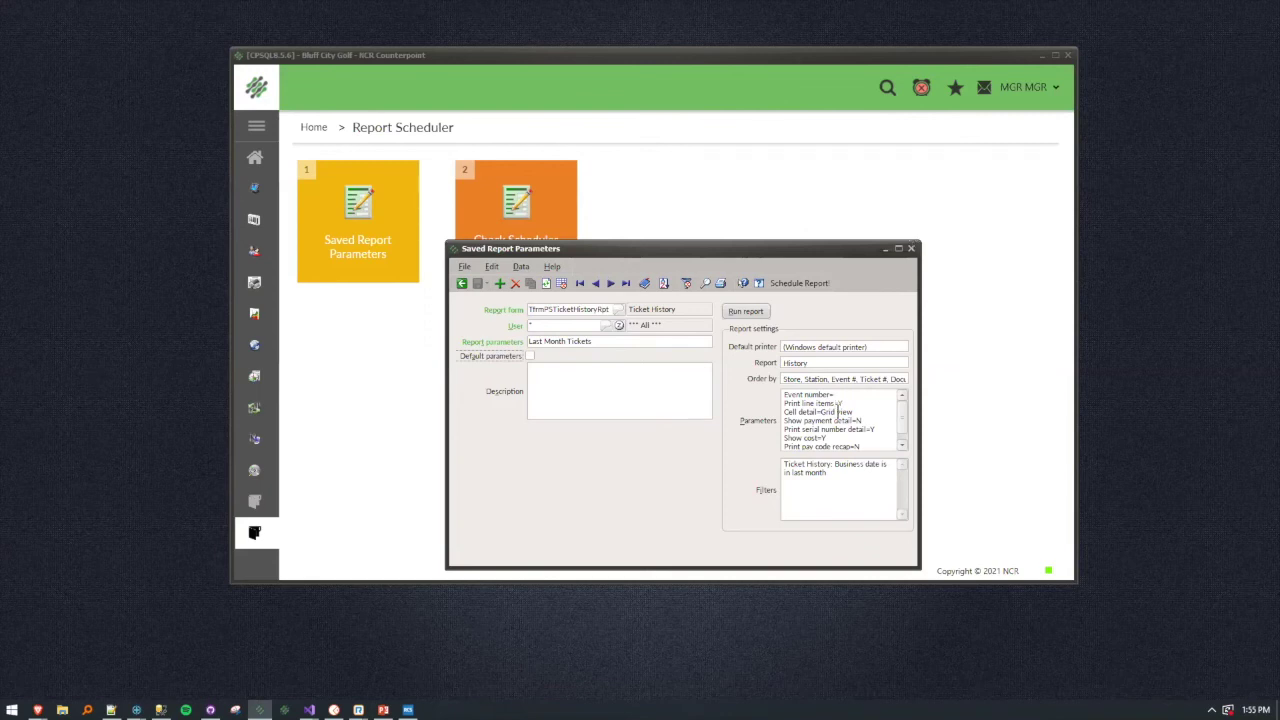
Close the Saved Report Parameters window and go to the Home page.
{"action": "left_click", "coordinate": [911, 248]}
{"action": "left_click", "coordinate": [254, 160]}
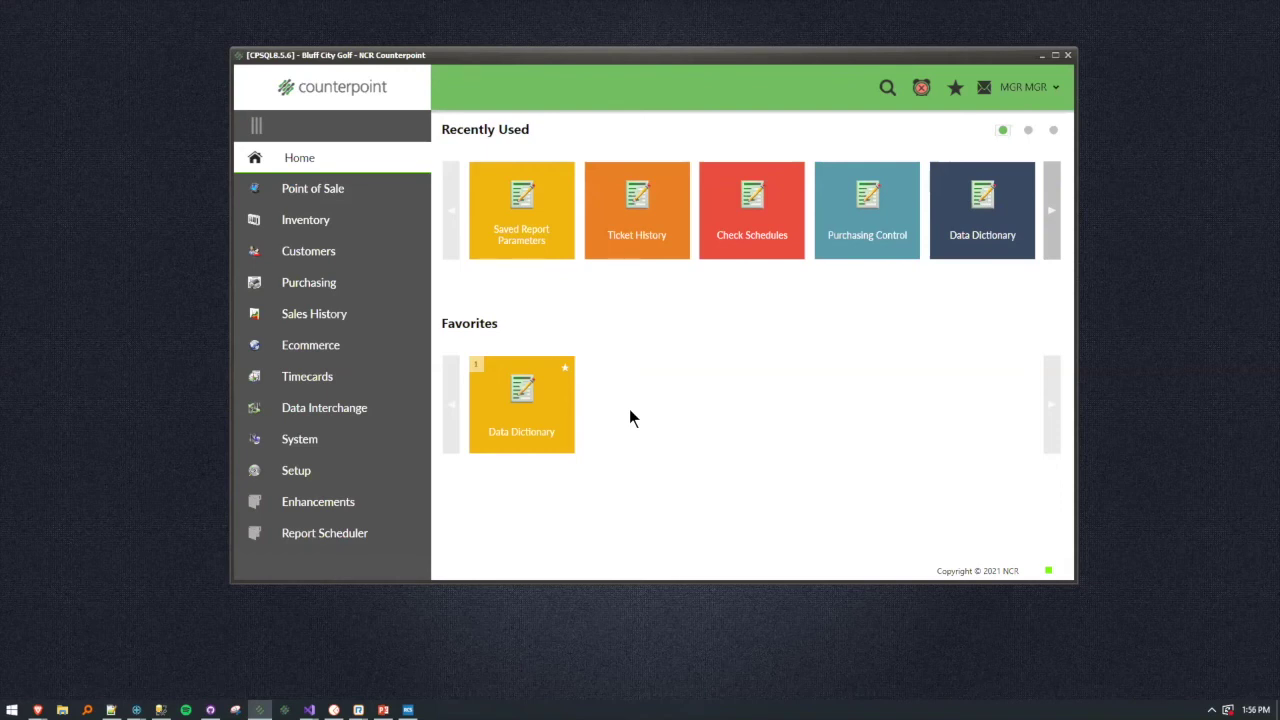
{"action": "left_click", "coordinate": [330, 535]}
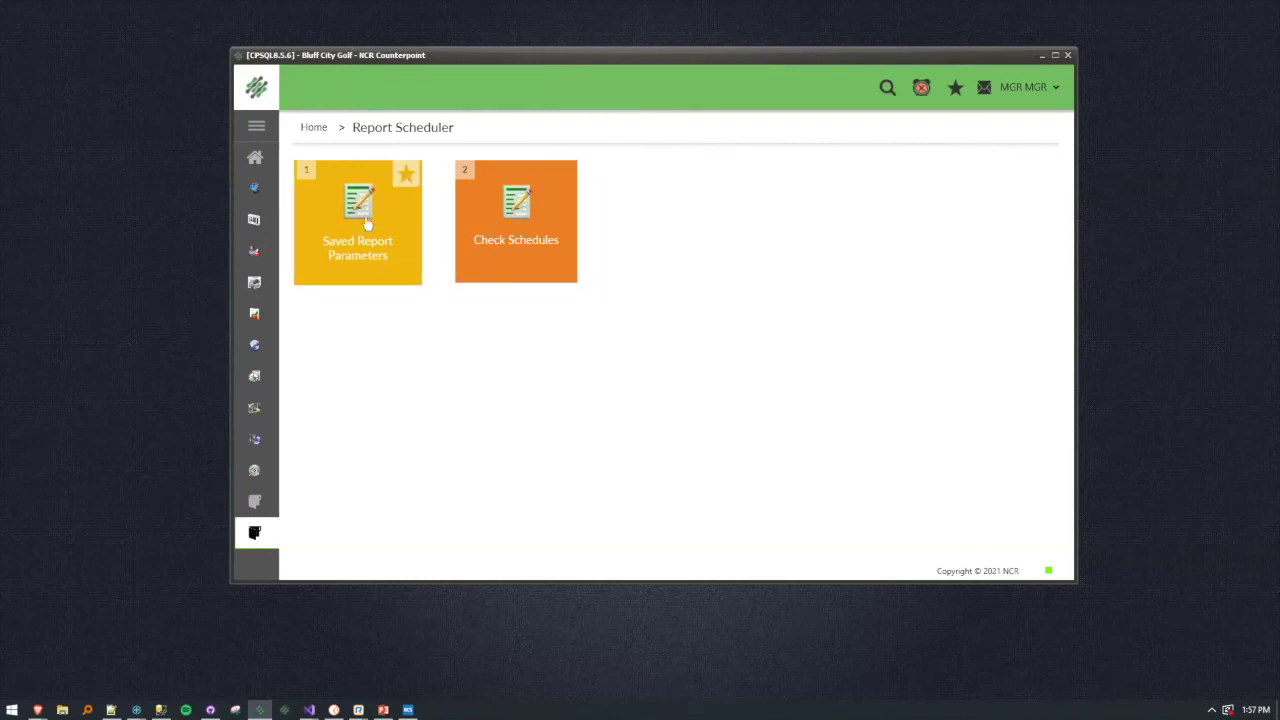
Open the Sales Analysis by Group Report from the Sales History reports.
{"action": "left_click", "coordinate": [268, 163]}
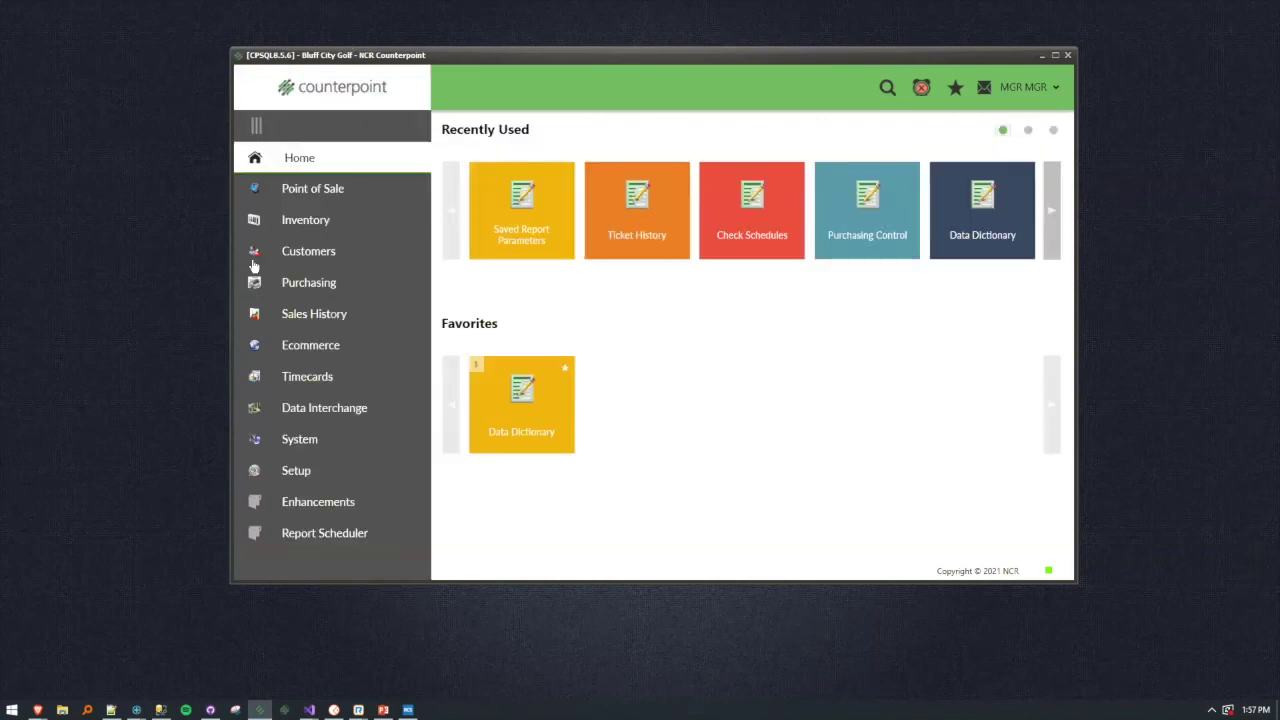
{"action": "left_click", "coordinate": [300, 316]}
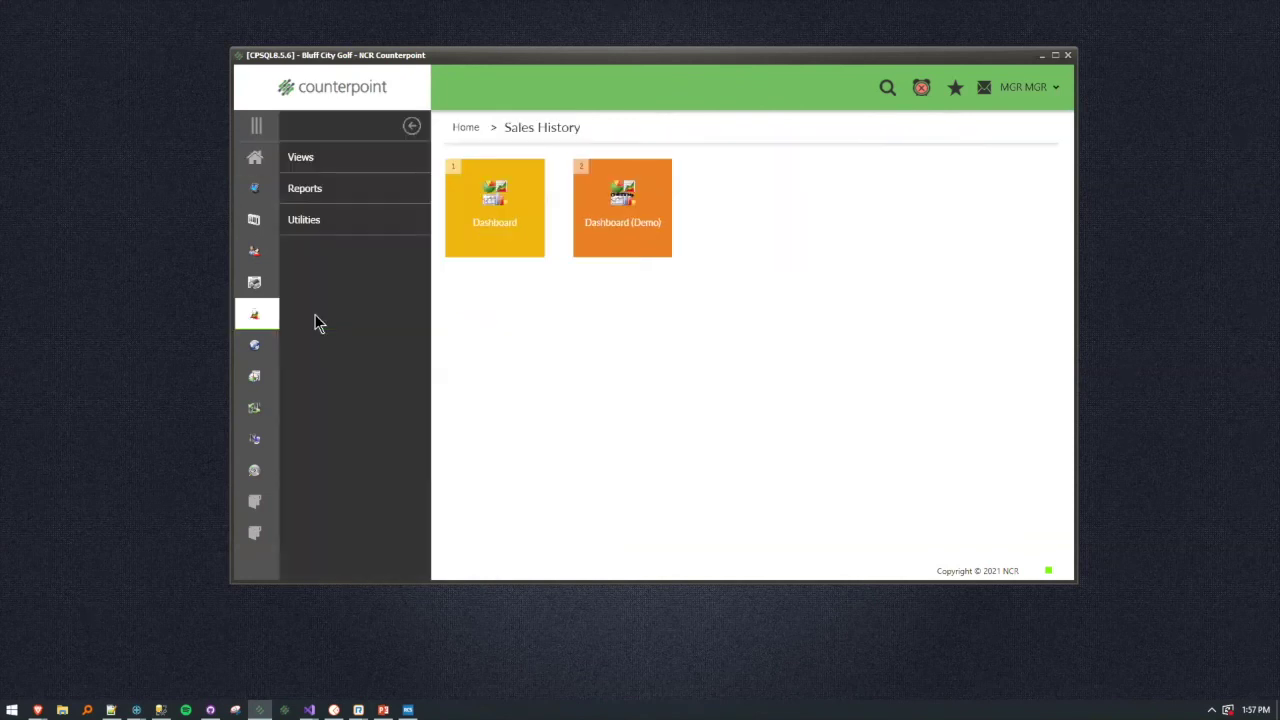
{"action": "left_click", "coordinate": [312, 190]}
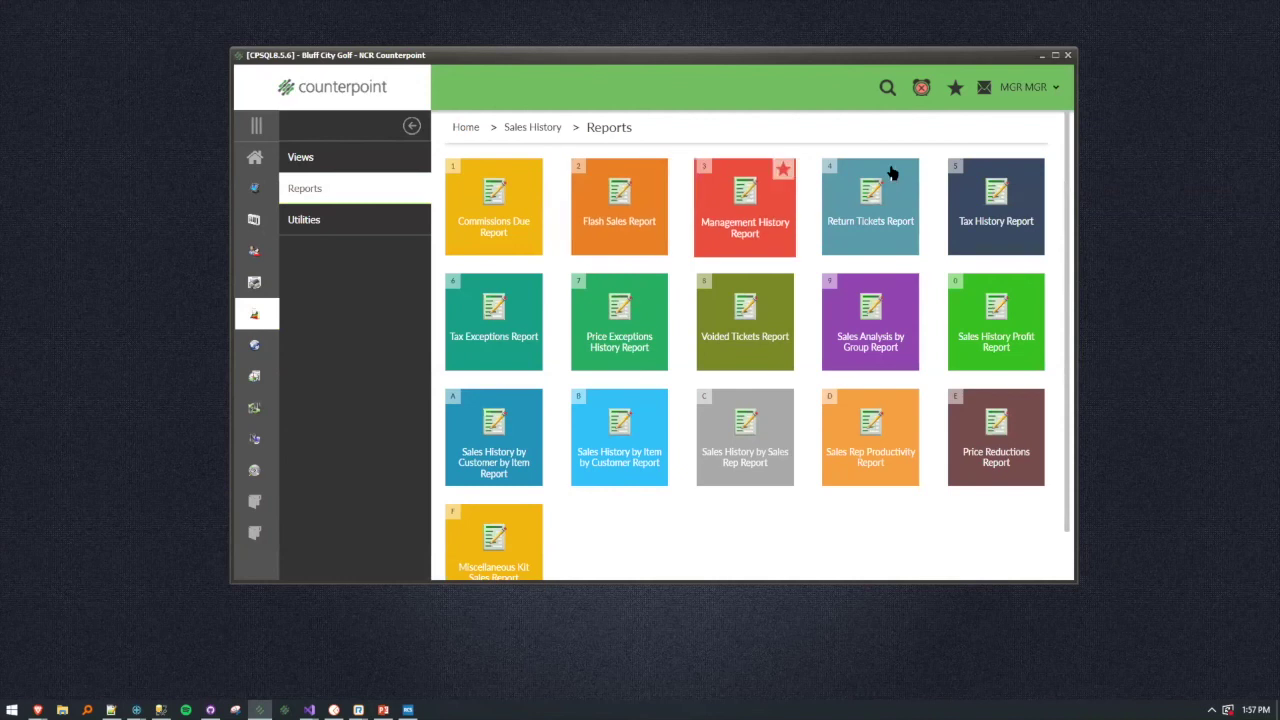
{"action": "left_click", "coordinate": [870, 335]}
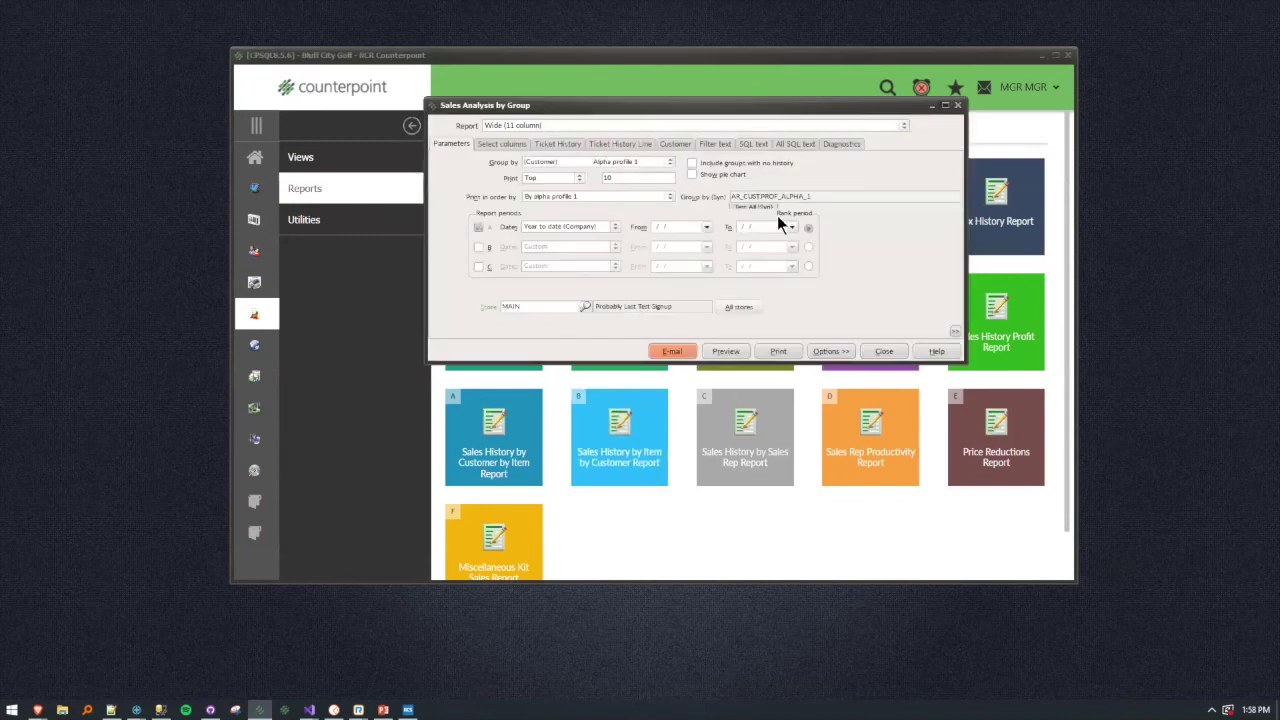
Group the analysis by Item number (Ticket History Line) with report dates set to Week to date.
{"action": "left_click", "coordinate": [822, 354]}
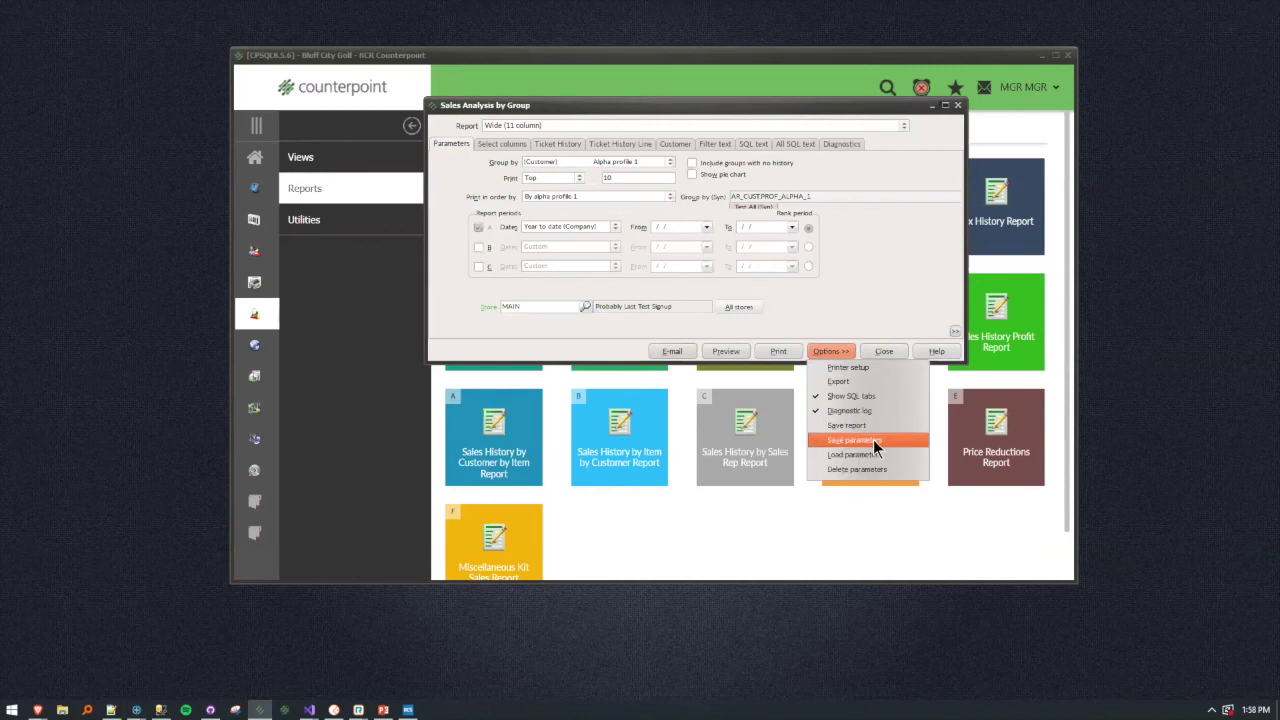
{"action": "left_click", "coordinate": [889, 259]}
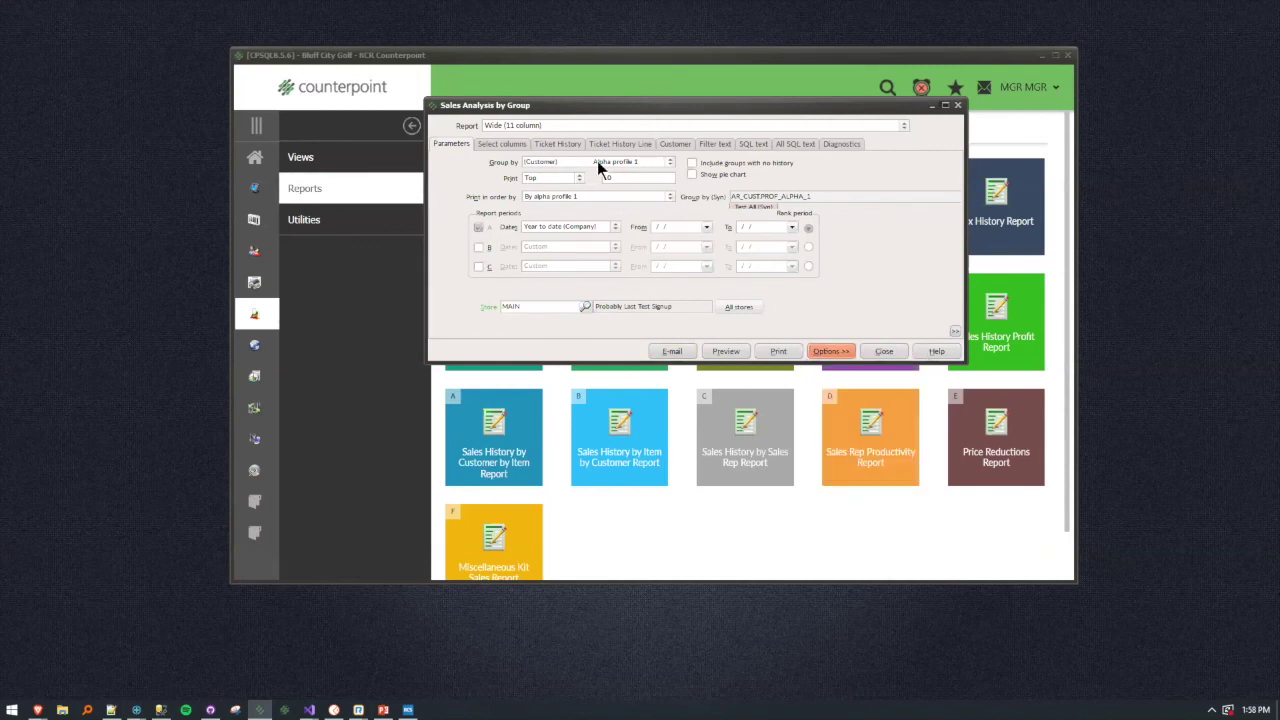
{"action": "left_click", "coordinate": [573, 161]}
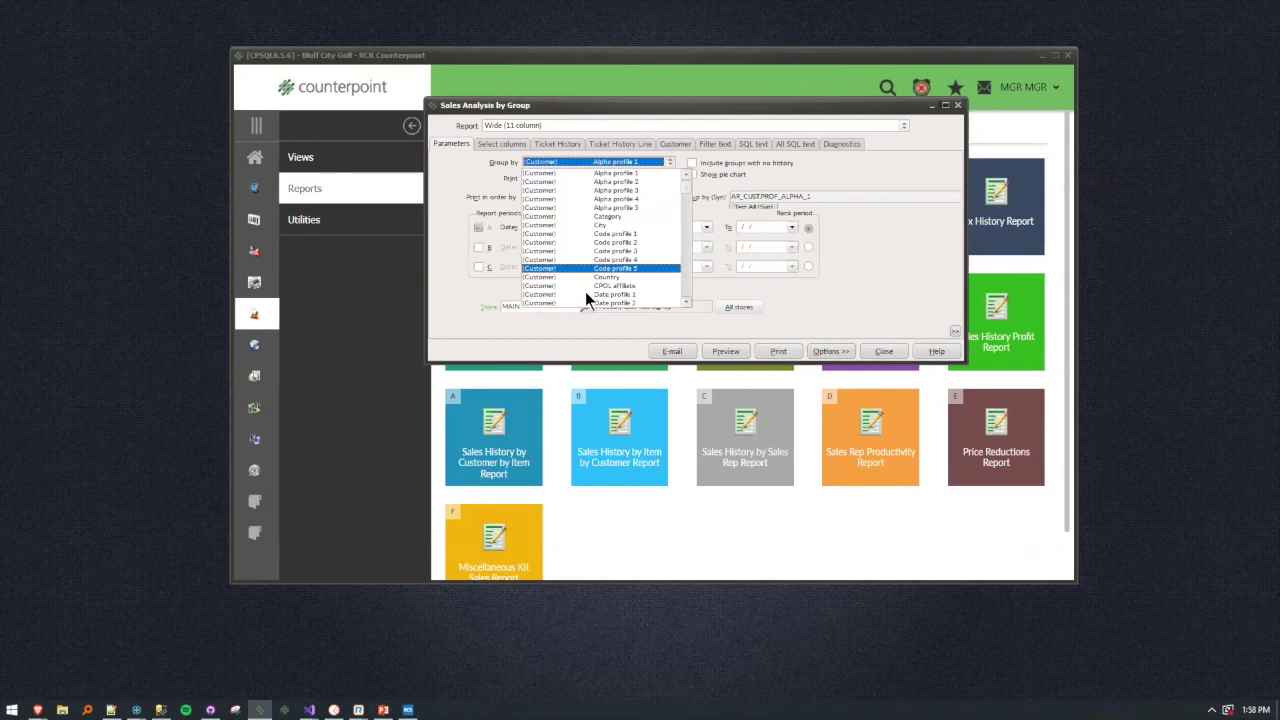
{"action": "left_click_drag", "start_coordinate": [689, 191], "coordinate": [688, 278]}
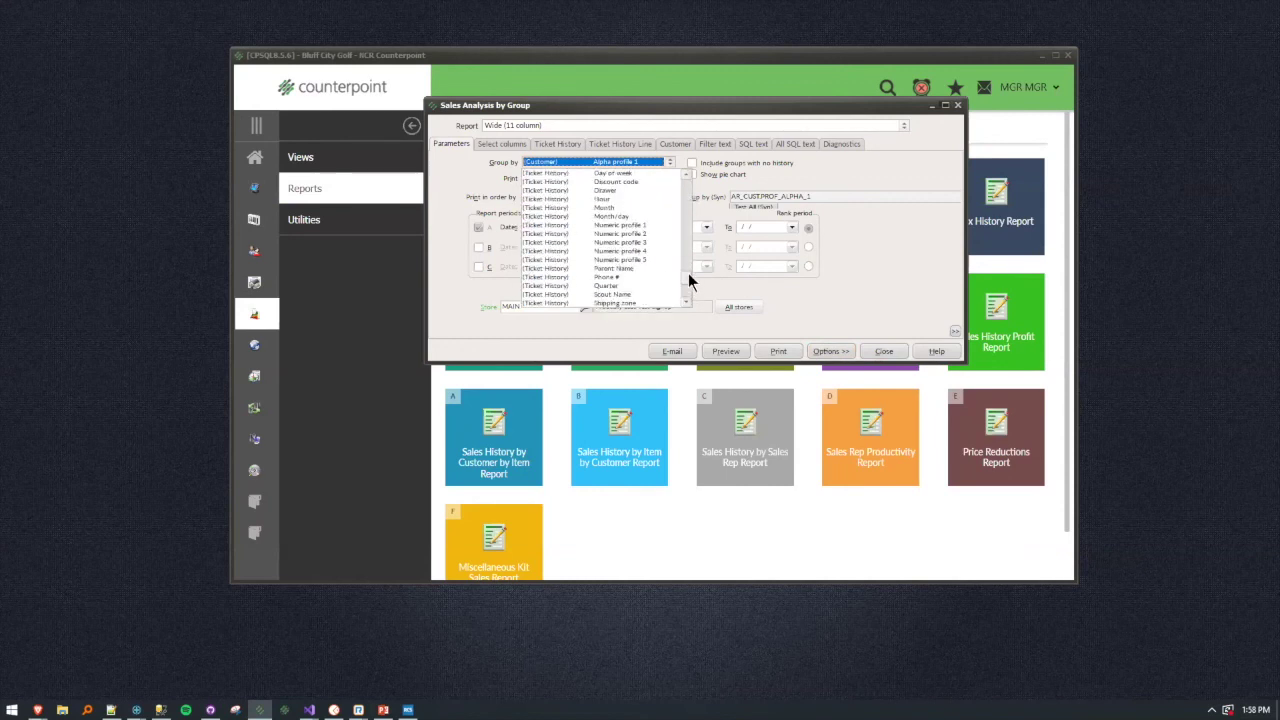
{"action": "scroll", "coordinate": [677, 250], "scroll_direction": "up", "scroll_amount": 5}
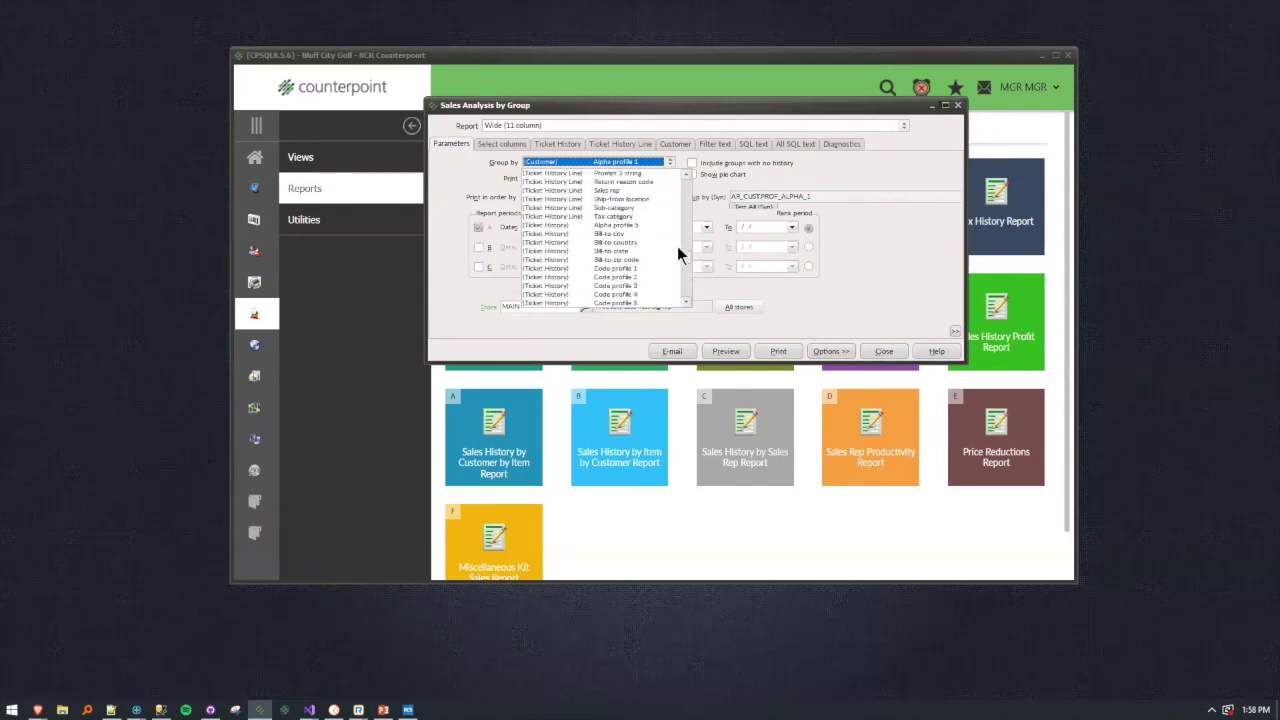
{"action": "scroll", "coordinate": [677, 246], "scroll_direction": "up", "scroll_amount": 5}
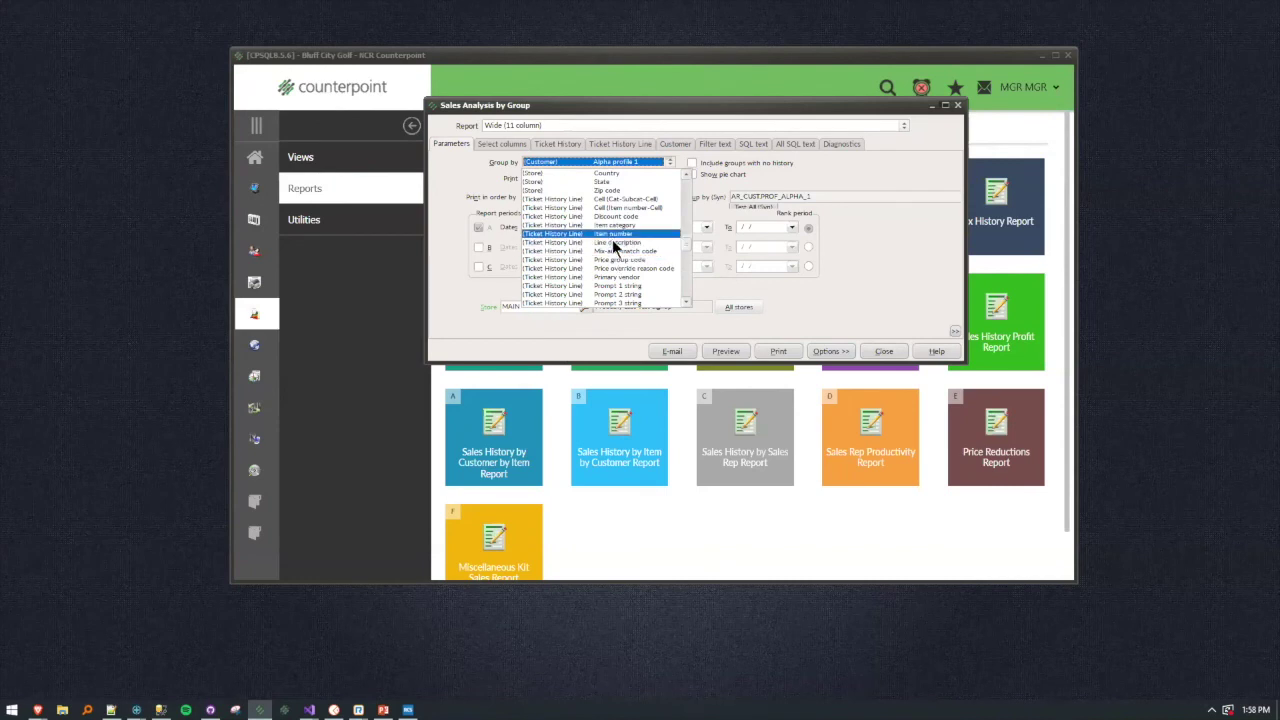
{"action": "left_click", "coordinate": [613, 234]}
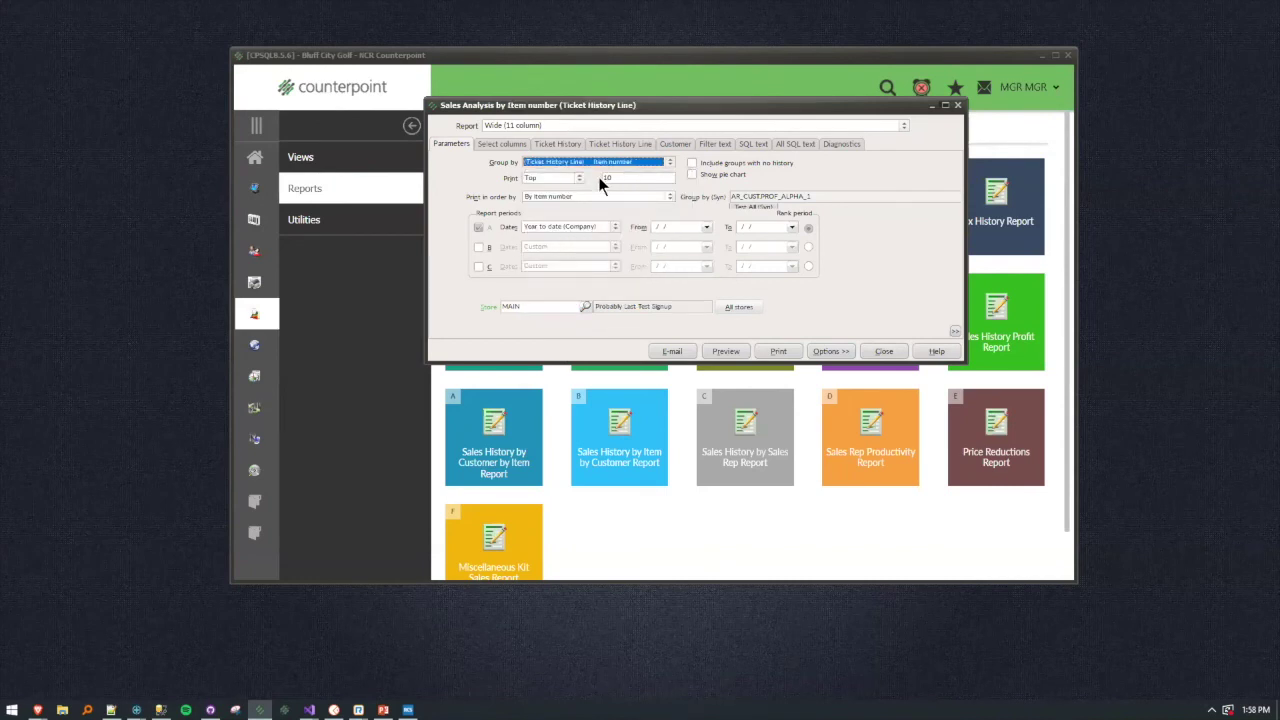
{"action": "left_click", "coordinate": [610, 226]}
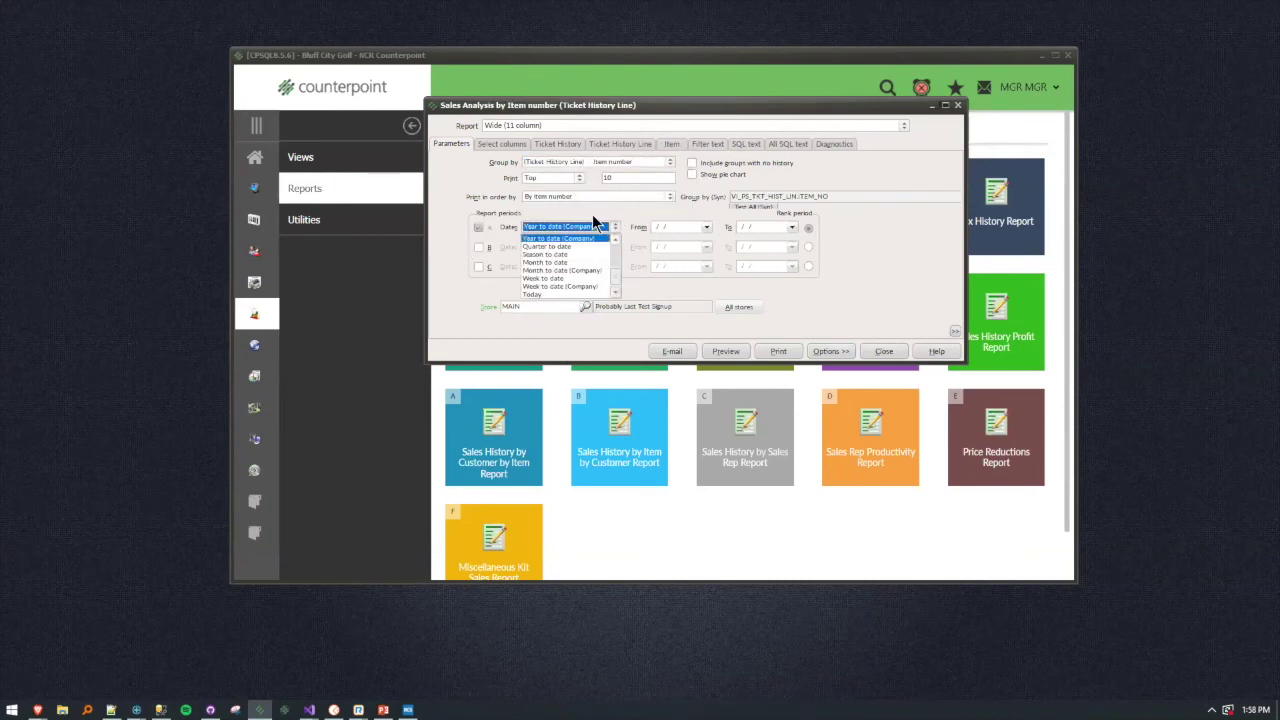
{"action": "left_click", "coordinate": [553, 279]}
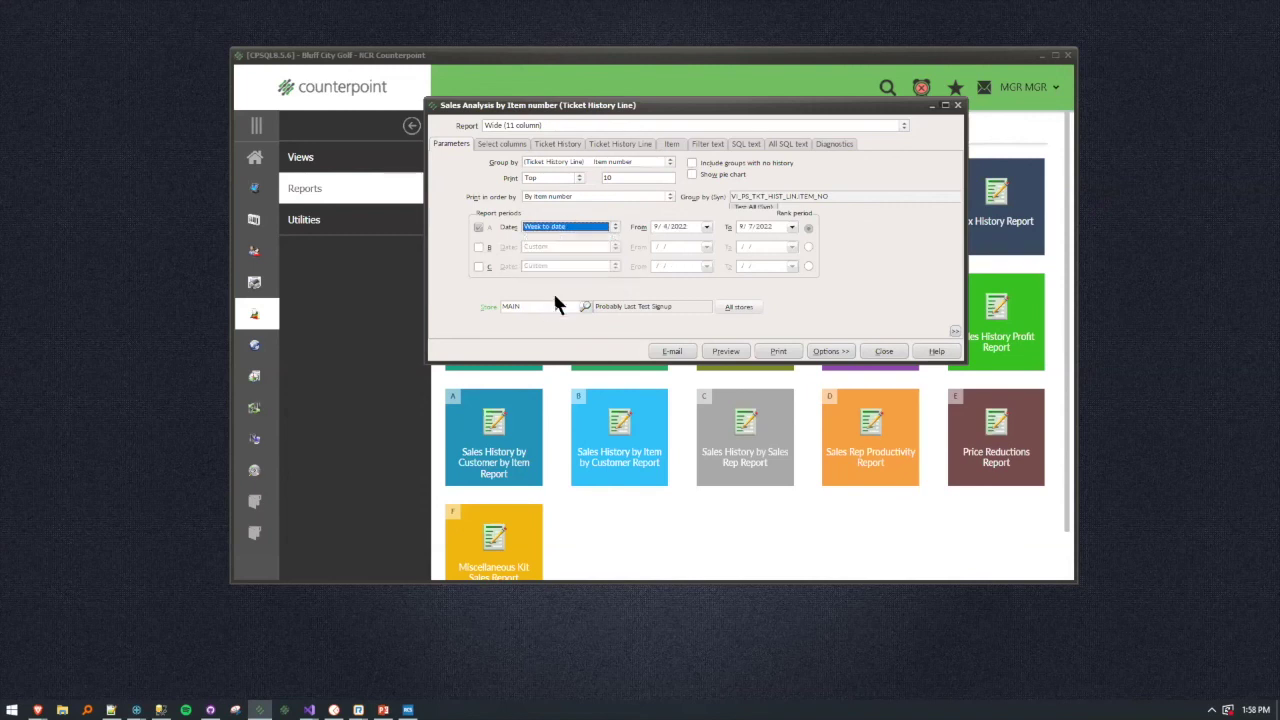
Check the blank Ticket History and Ticket History Line filters, then save the report parameters.
{"action": "left_click", "coordinate": [558, 143]}
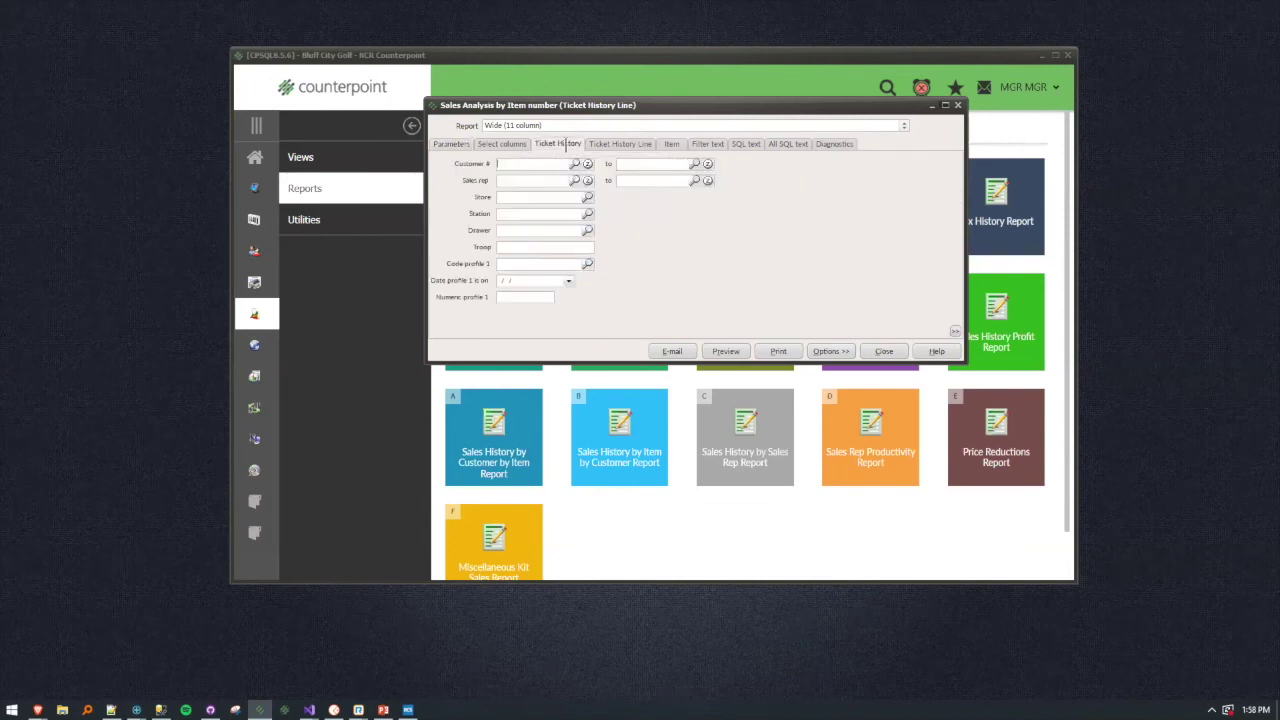
{"action": "left_click", "coordinate": [531, 214]}
{"action": "left_click", "coordinate": [510, 231]}
{"action": "left_click", "coordinate": [637, 143]}
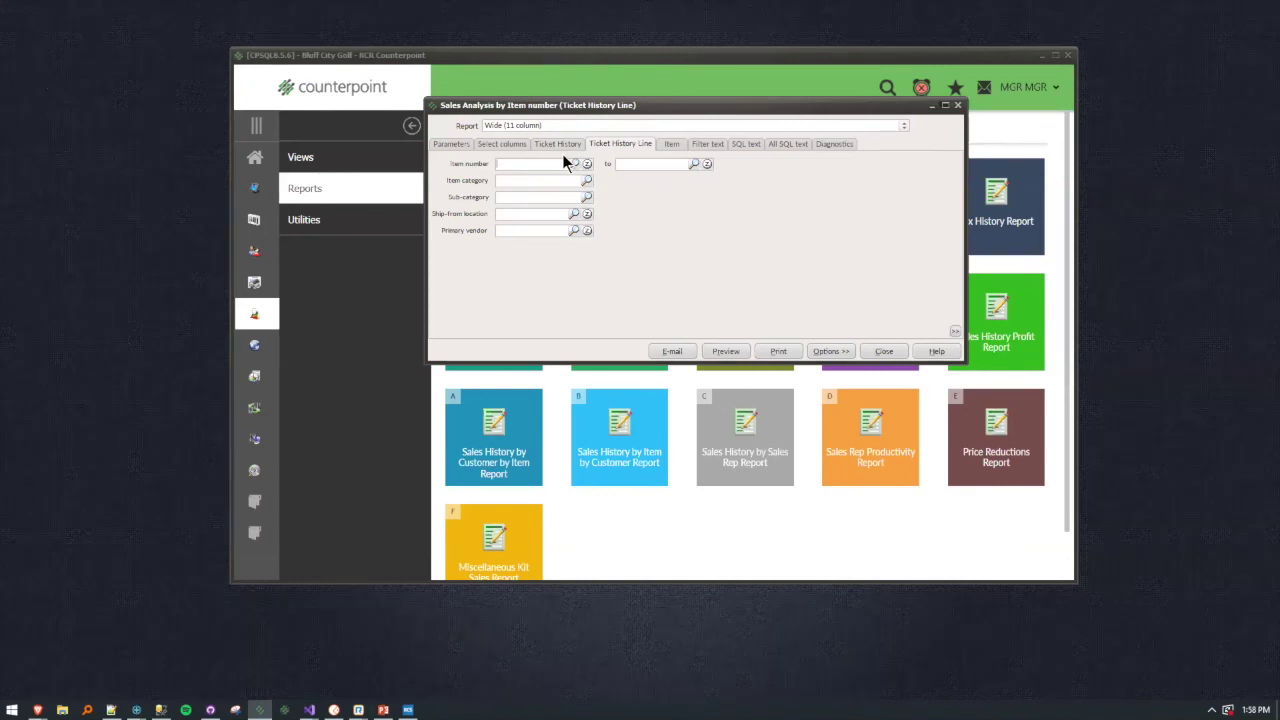
{"action": "left_click", "coordinate": [840, 350]}
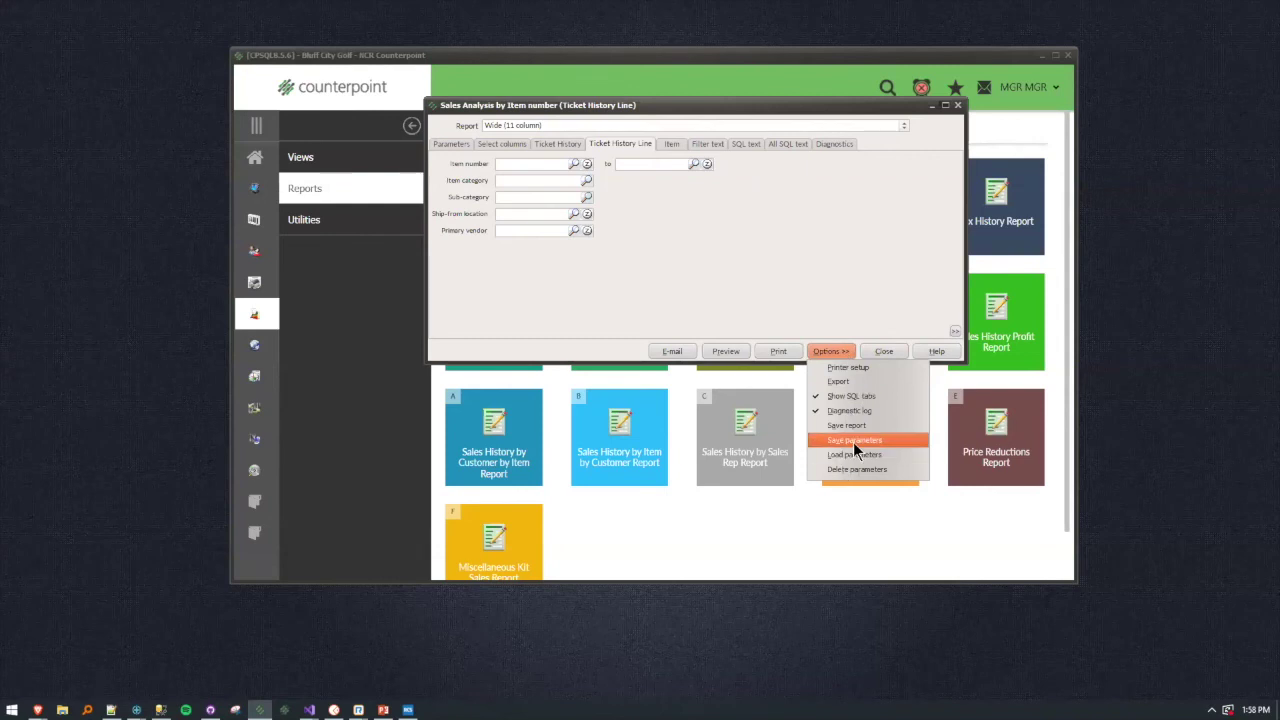
{"action": "left_click", "coordinate": [726, 255]}
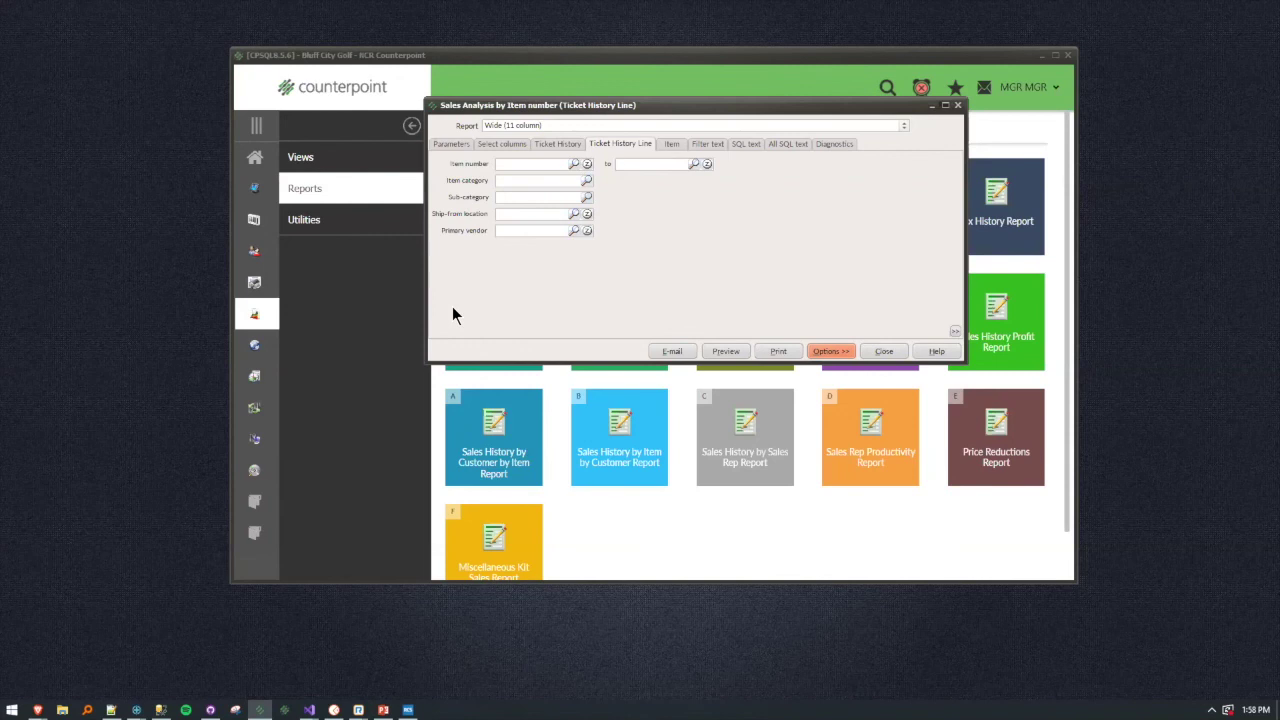
Close the Sales Analysis report window and go back to the Counterpoint Home page.
{"action": "left_click", "coordinate": [884, 351]}
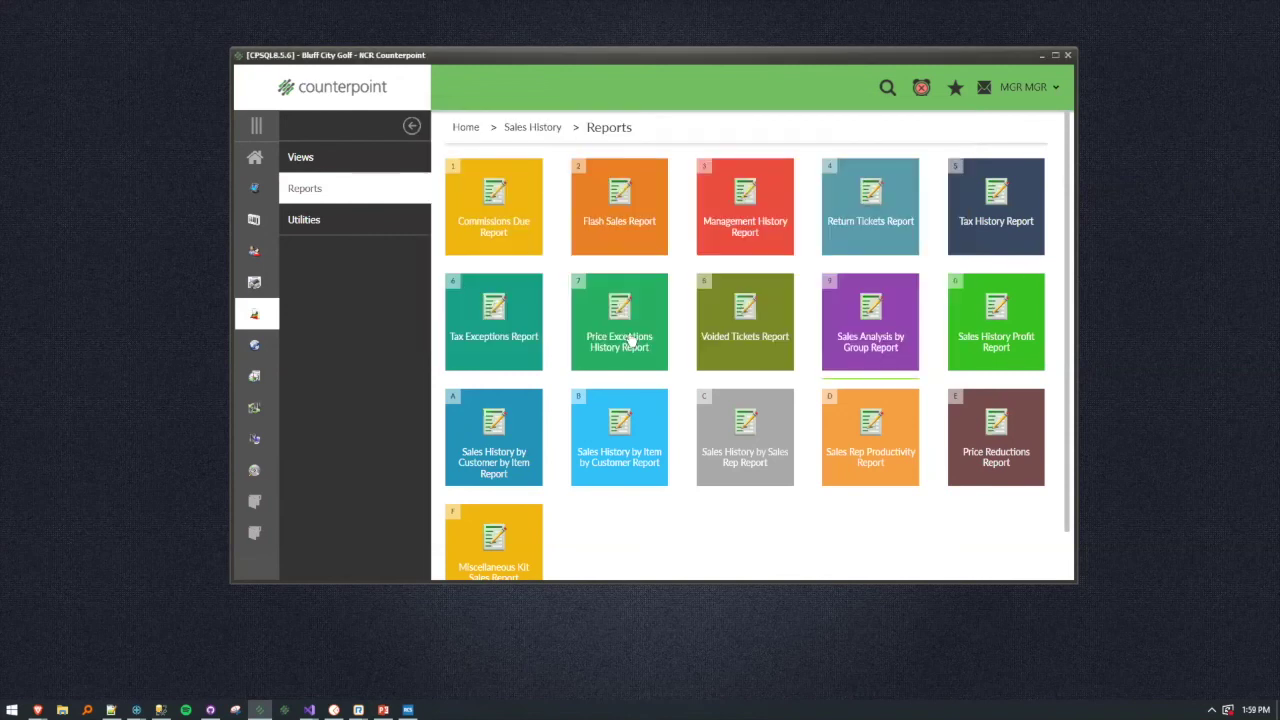
{"action": "left_click", "coordinate": [256, 159]}
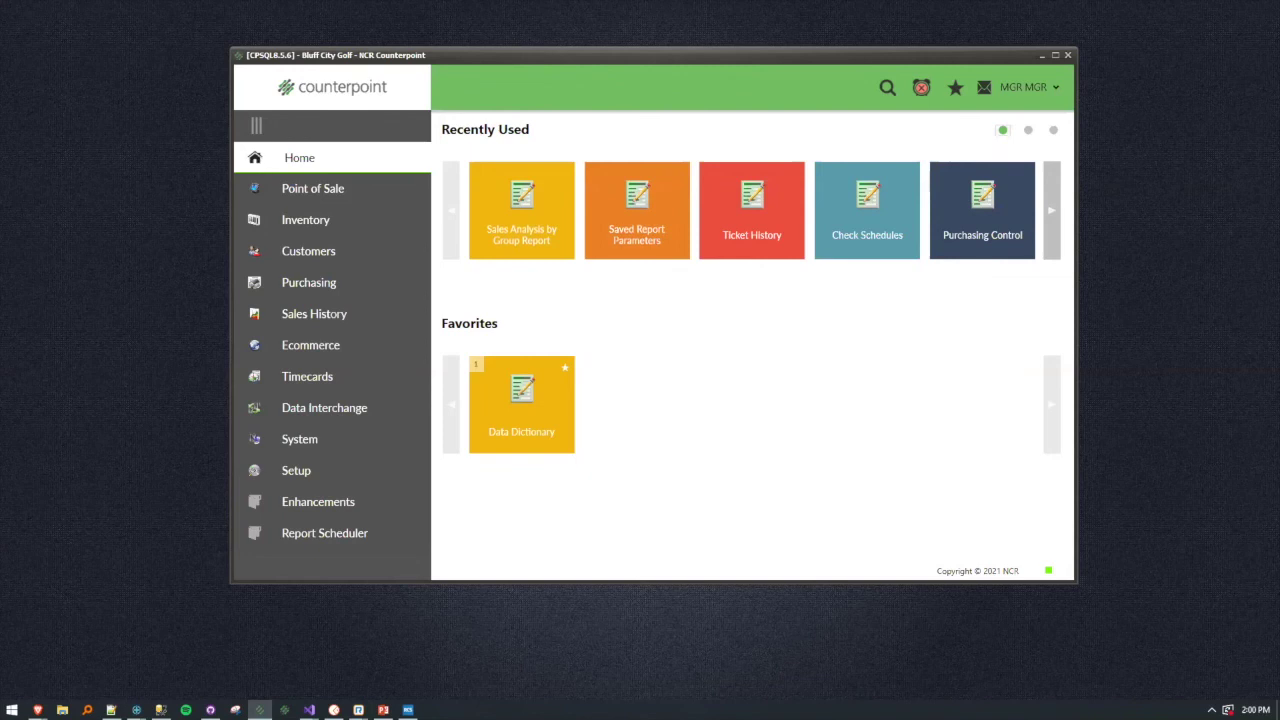
Switch from Counterpoint to the PowerPoint presentation.
{"action": "key", "text": "alt+Tab"}
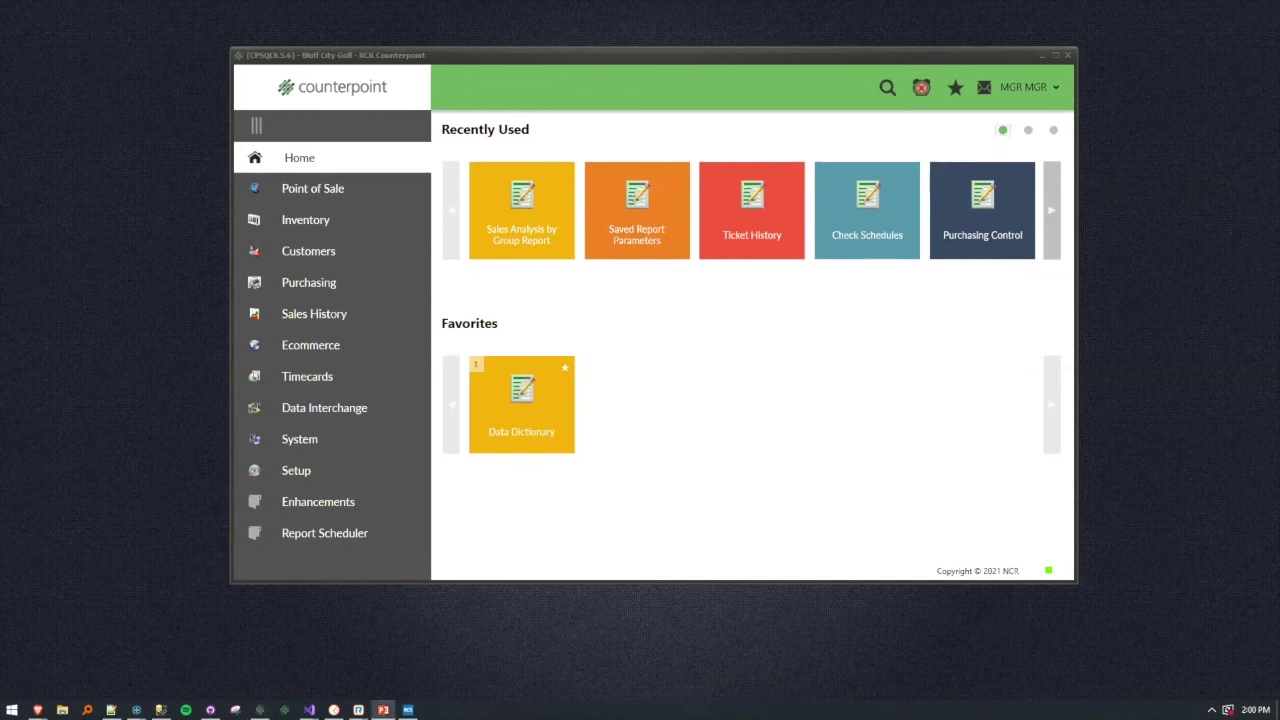